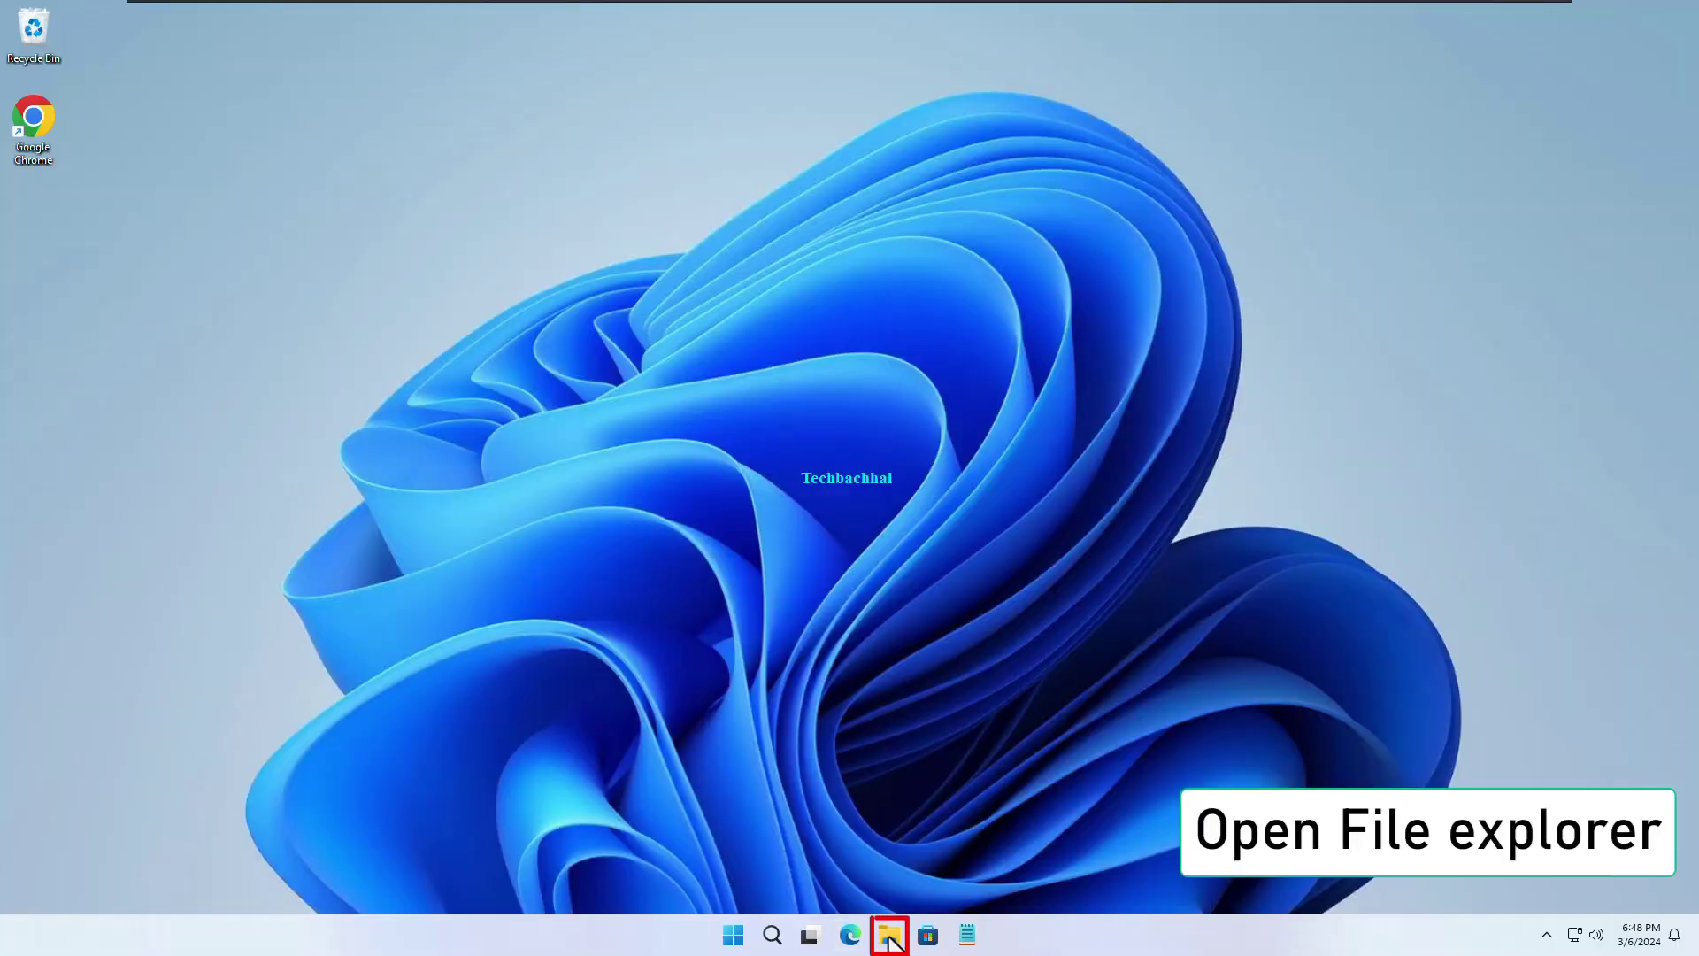
Browse from This PC through Local Disk (C:) and Windows into the System32 folder
click(892, 938)
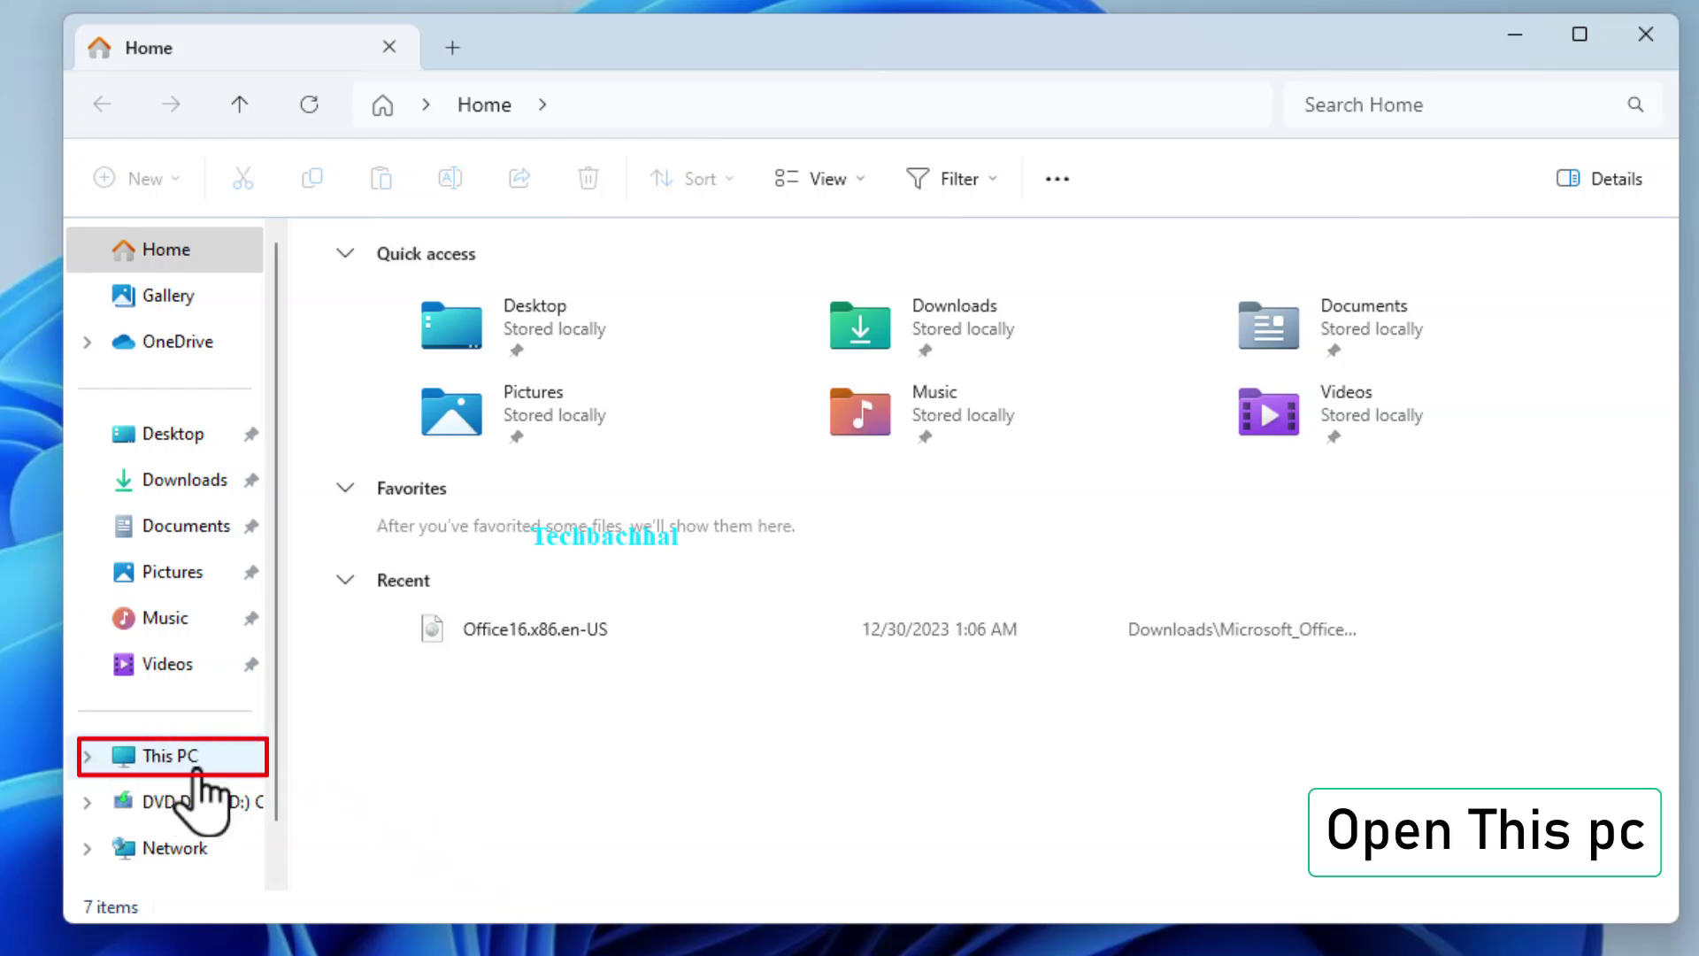
click(171, 756)
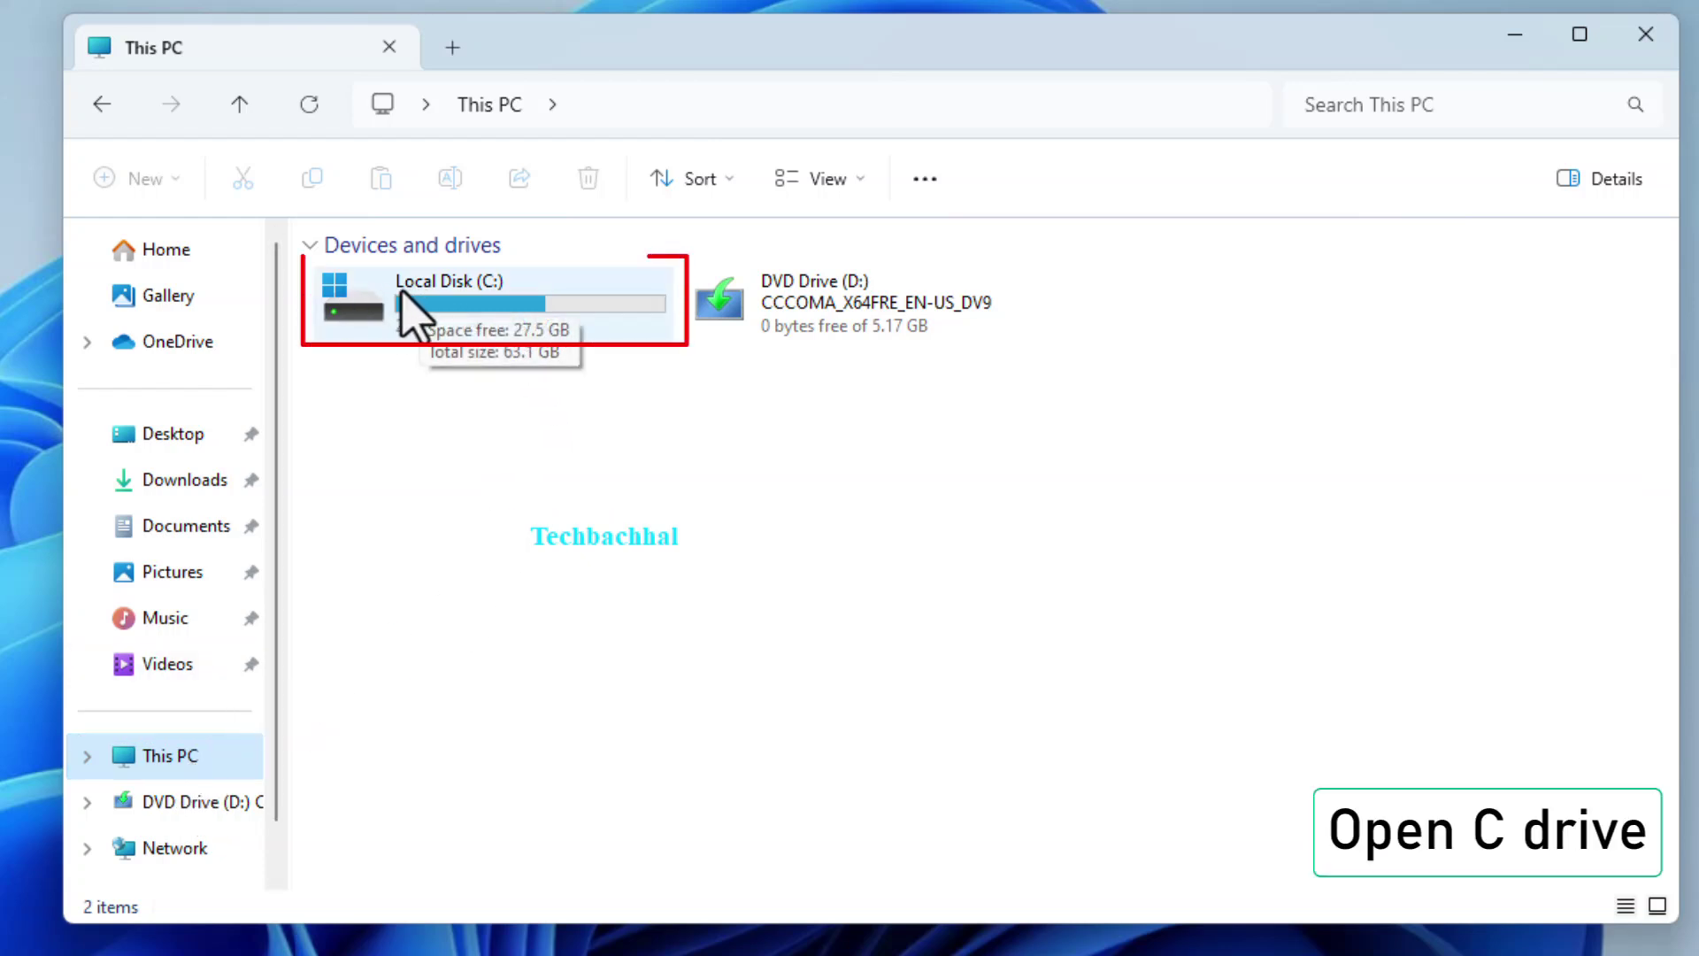
double_click(415, 312)
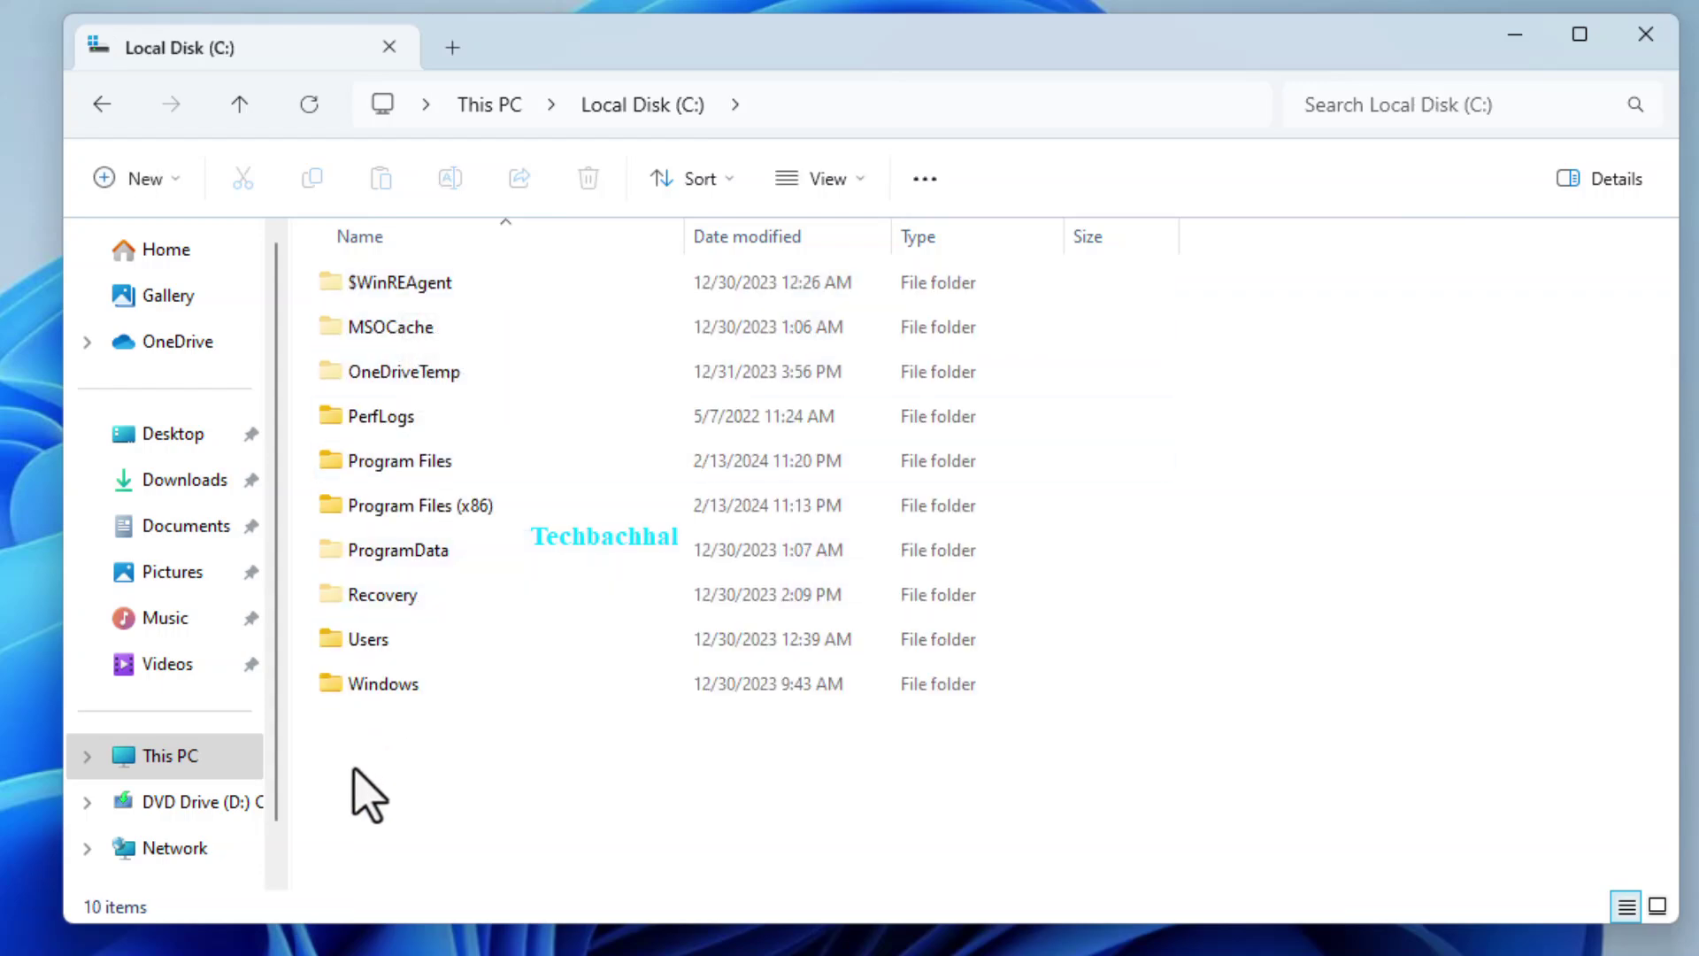
double_click(453, 691)
scroll(492, 691, down, 3)
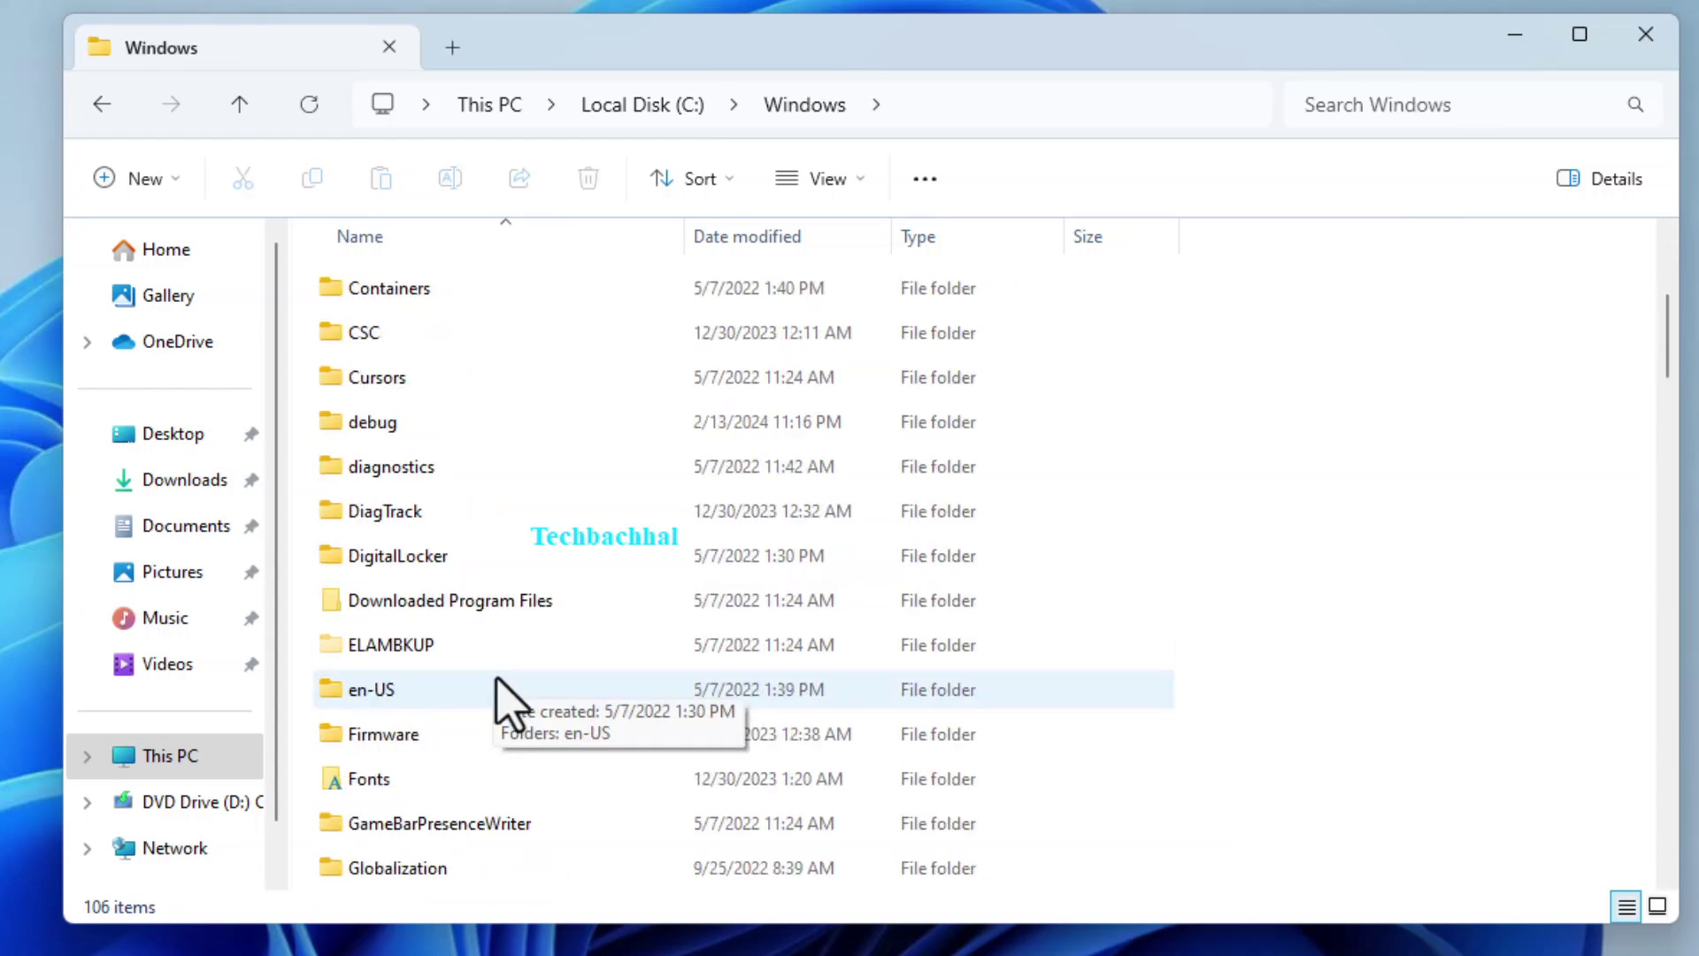
scroll(491, 691, down, 2)
scroll(511, 700, down, 2)
scroll(512, 699, down, 3)
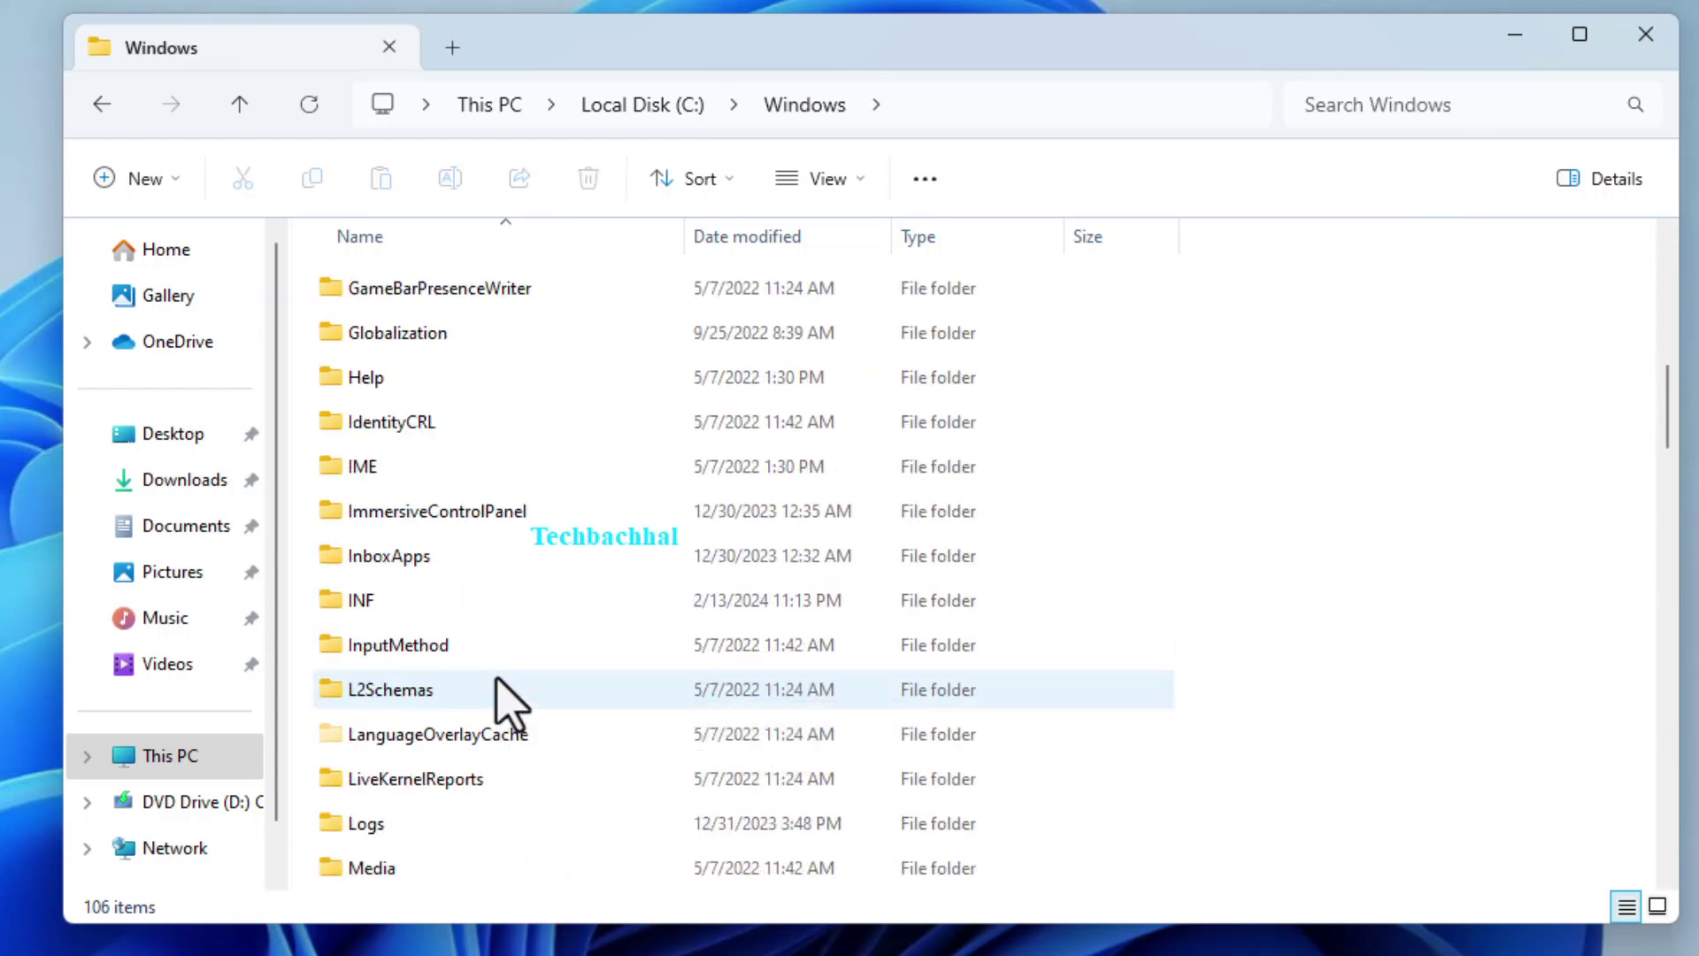
scroll(512, 700, down, 5)
scroll(512, 700, down, 4)
scroll(512, 699, down, 4)
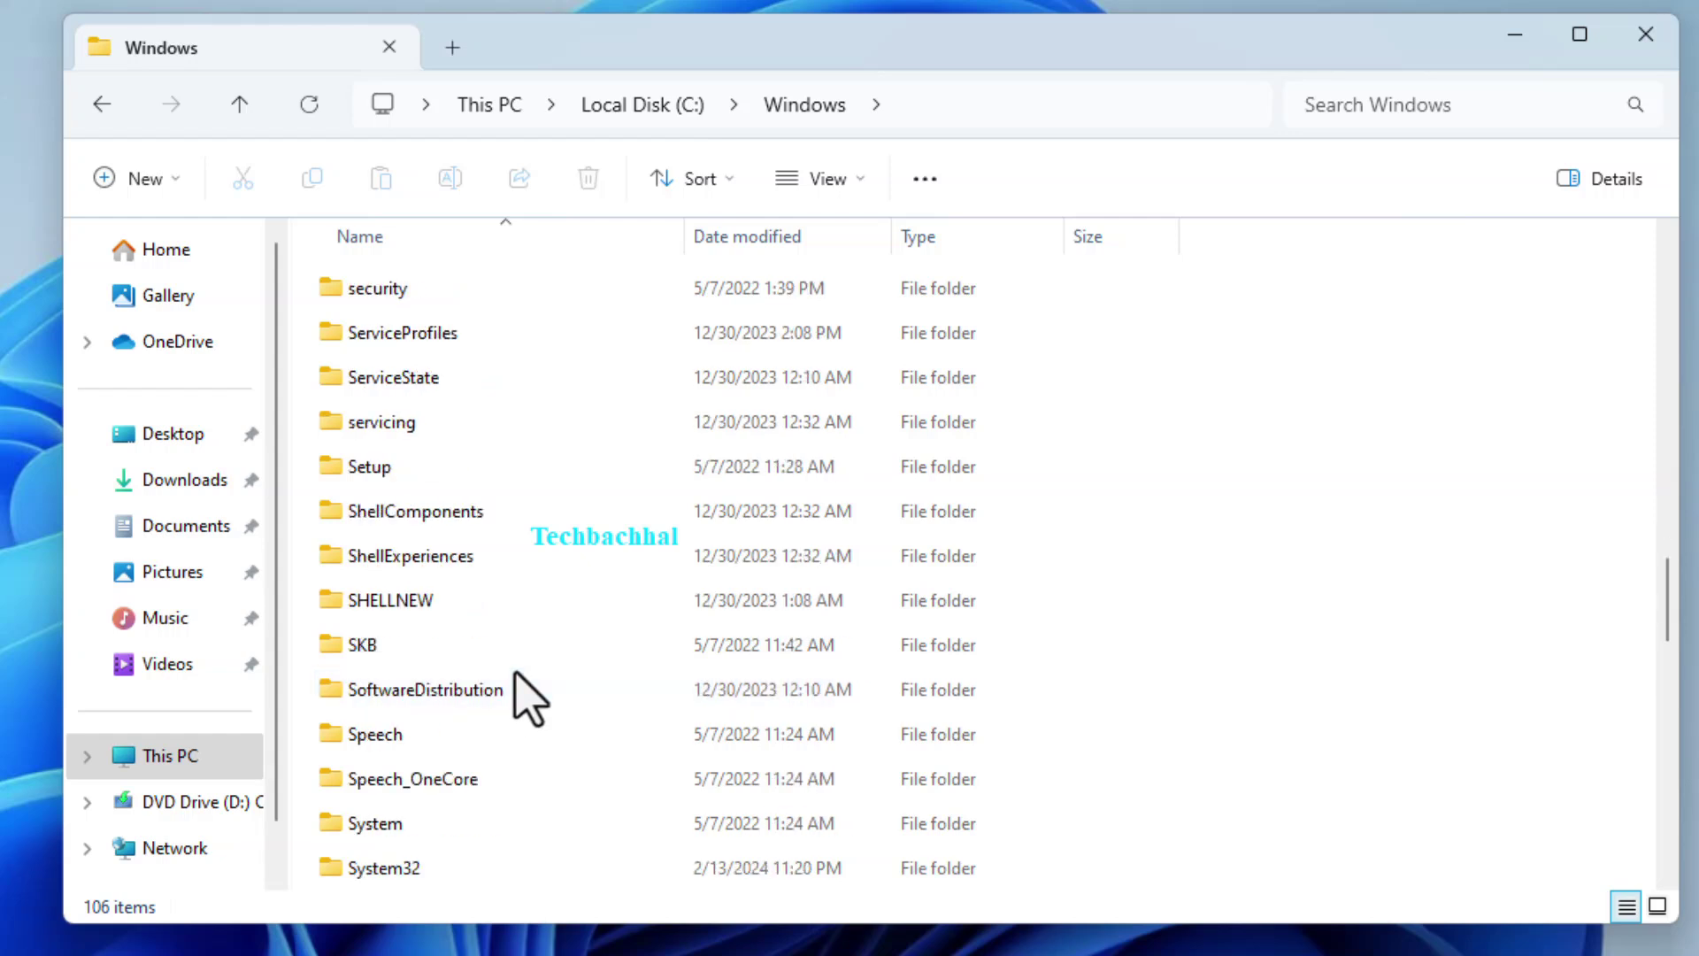
scroll(522, 690, down, 1)
click(451, 744)
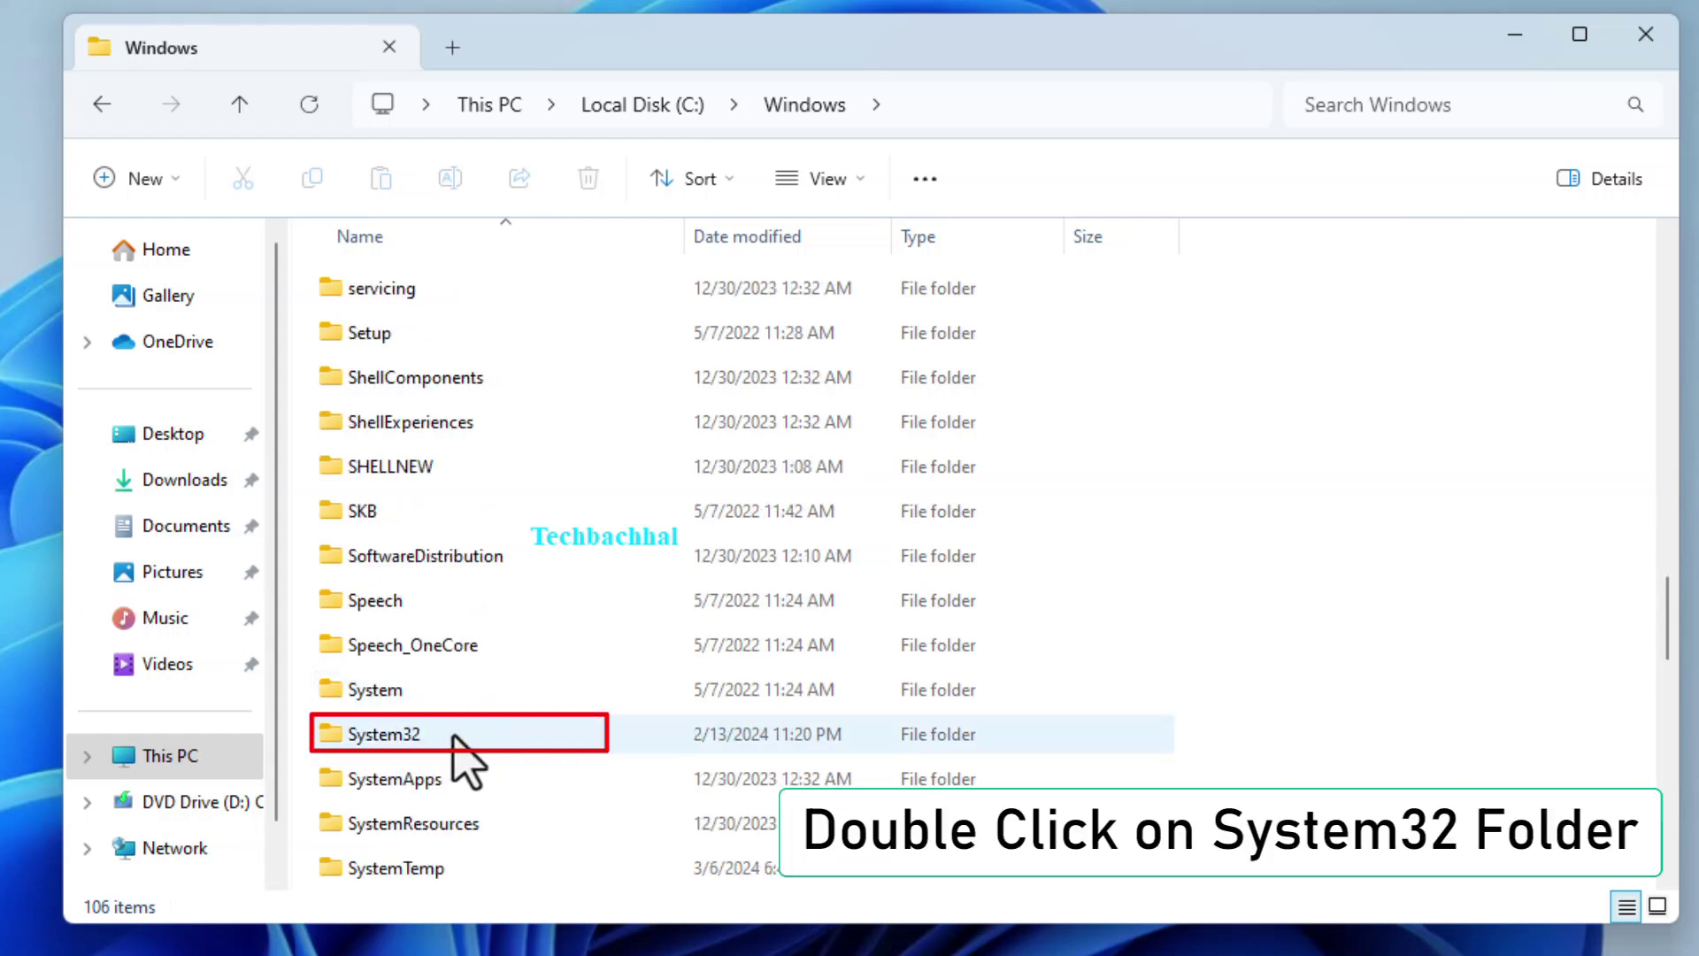
double_click(465, 739)
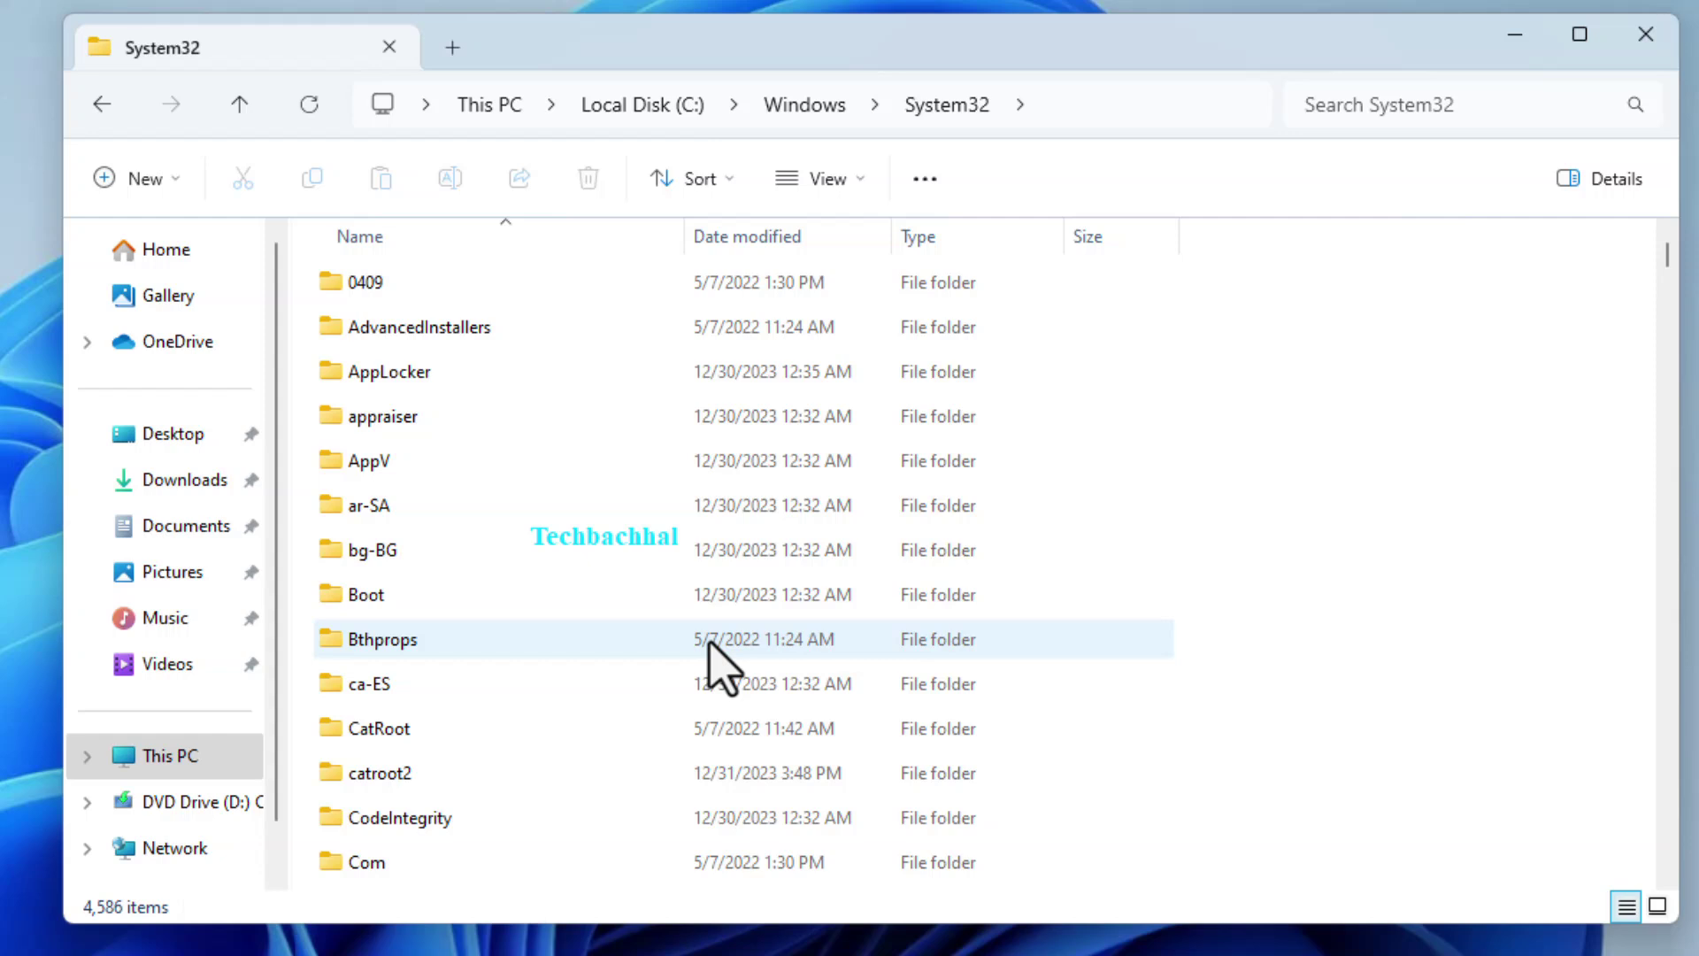
text(int)
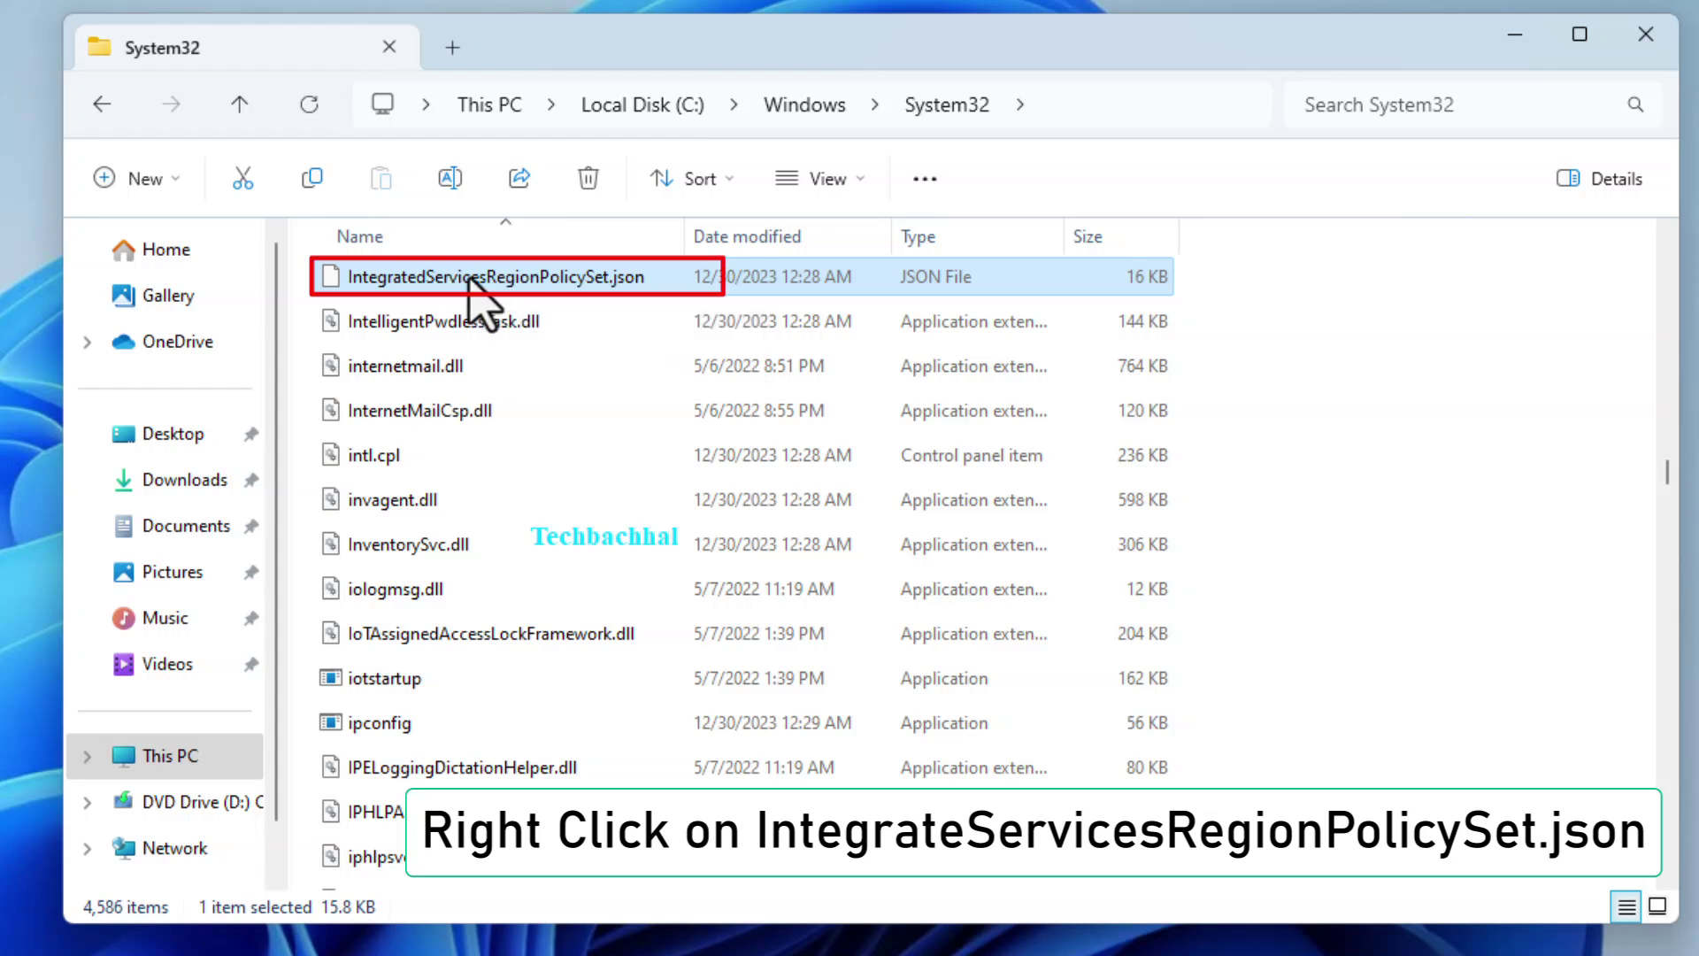
Open the policy JSON's Properties, go to Security, and open its Advanced security settings
right_click(481, 299)
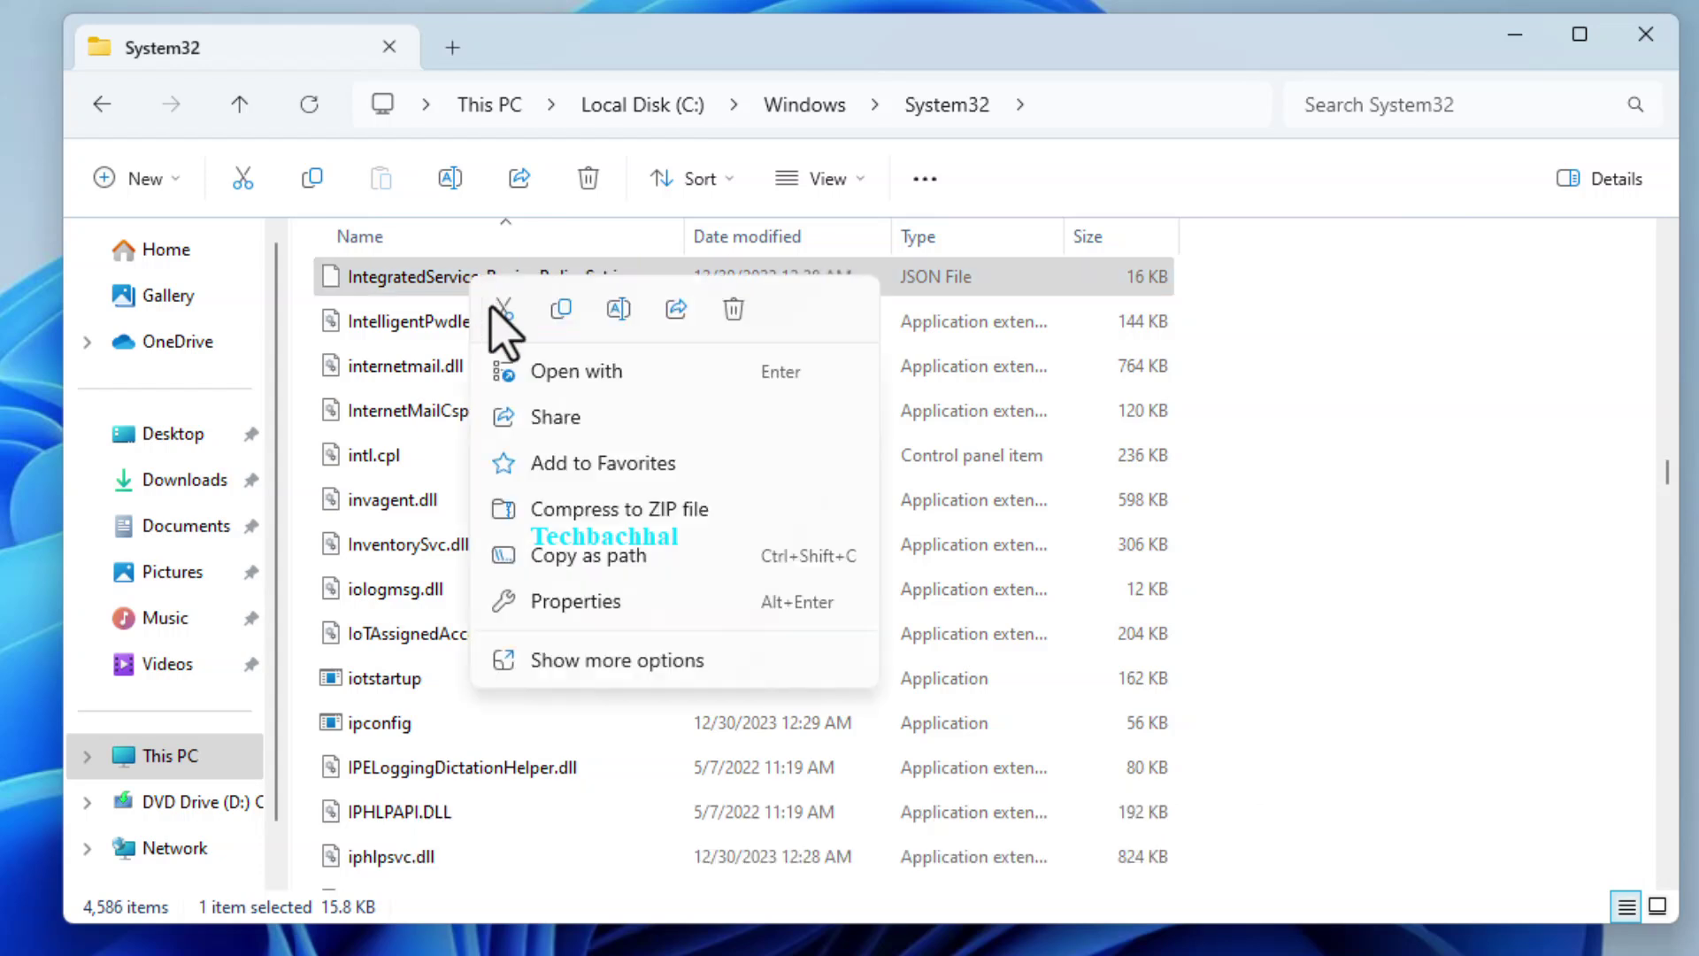
click(577, 601)
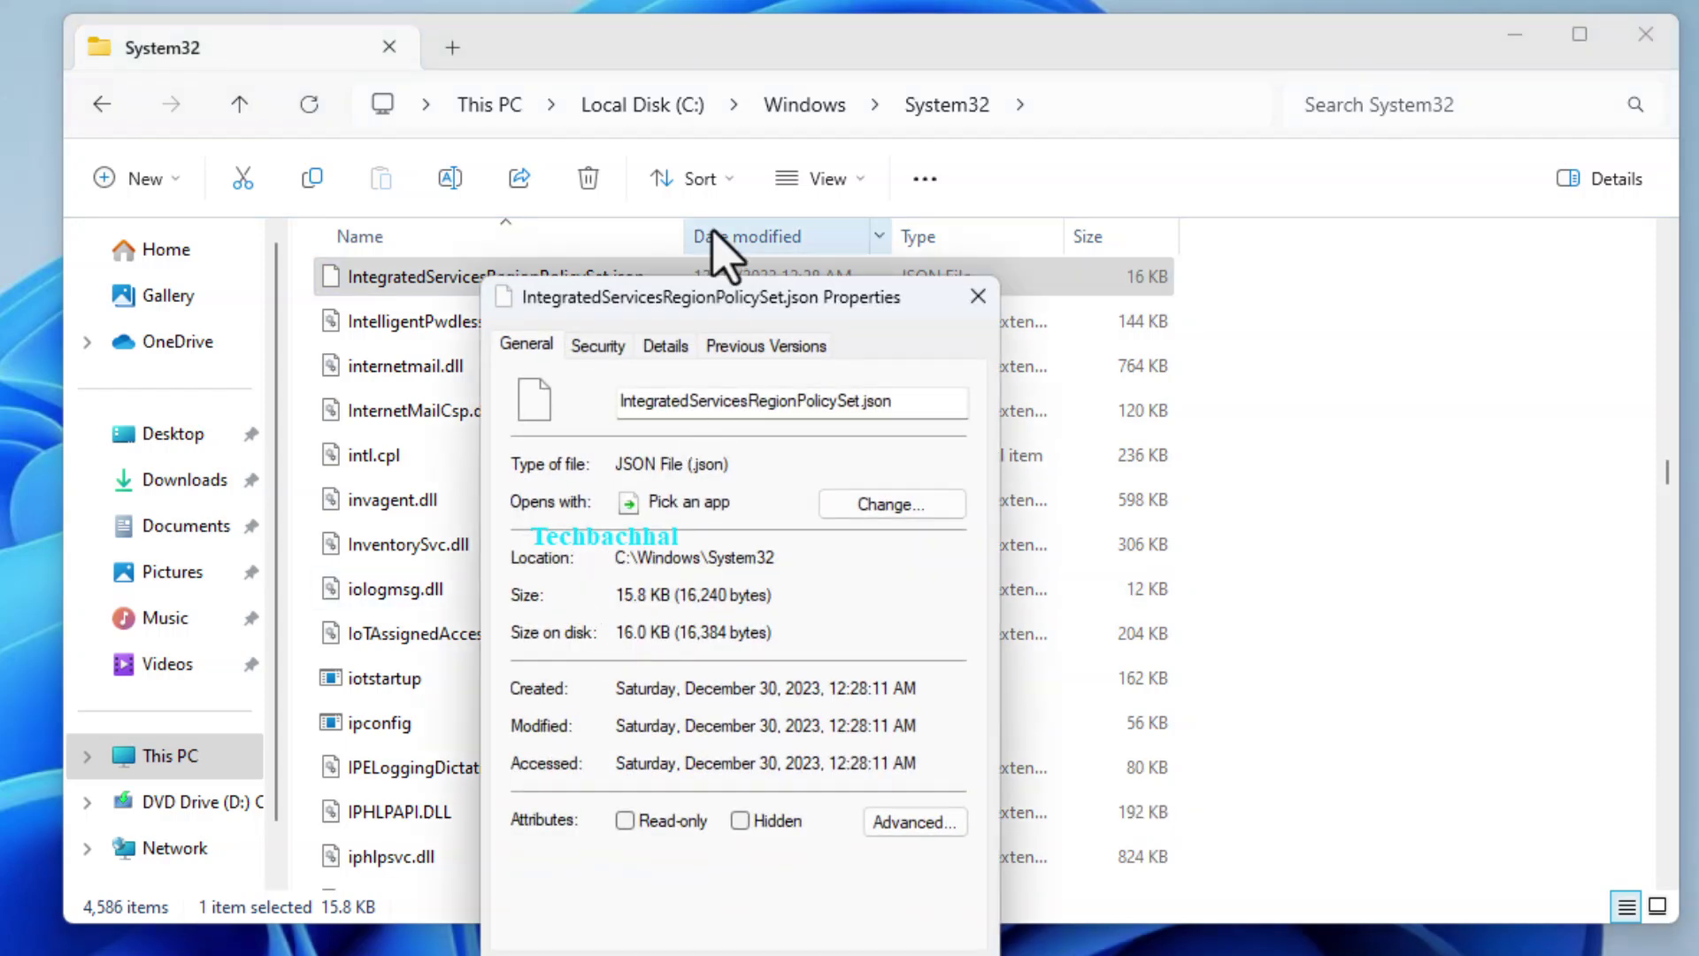
drag(727, 296, 627, 156)
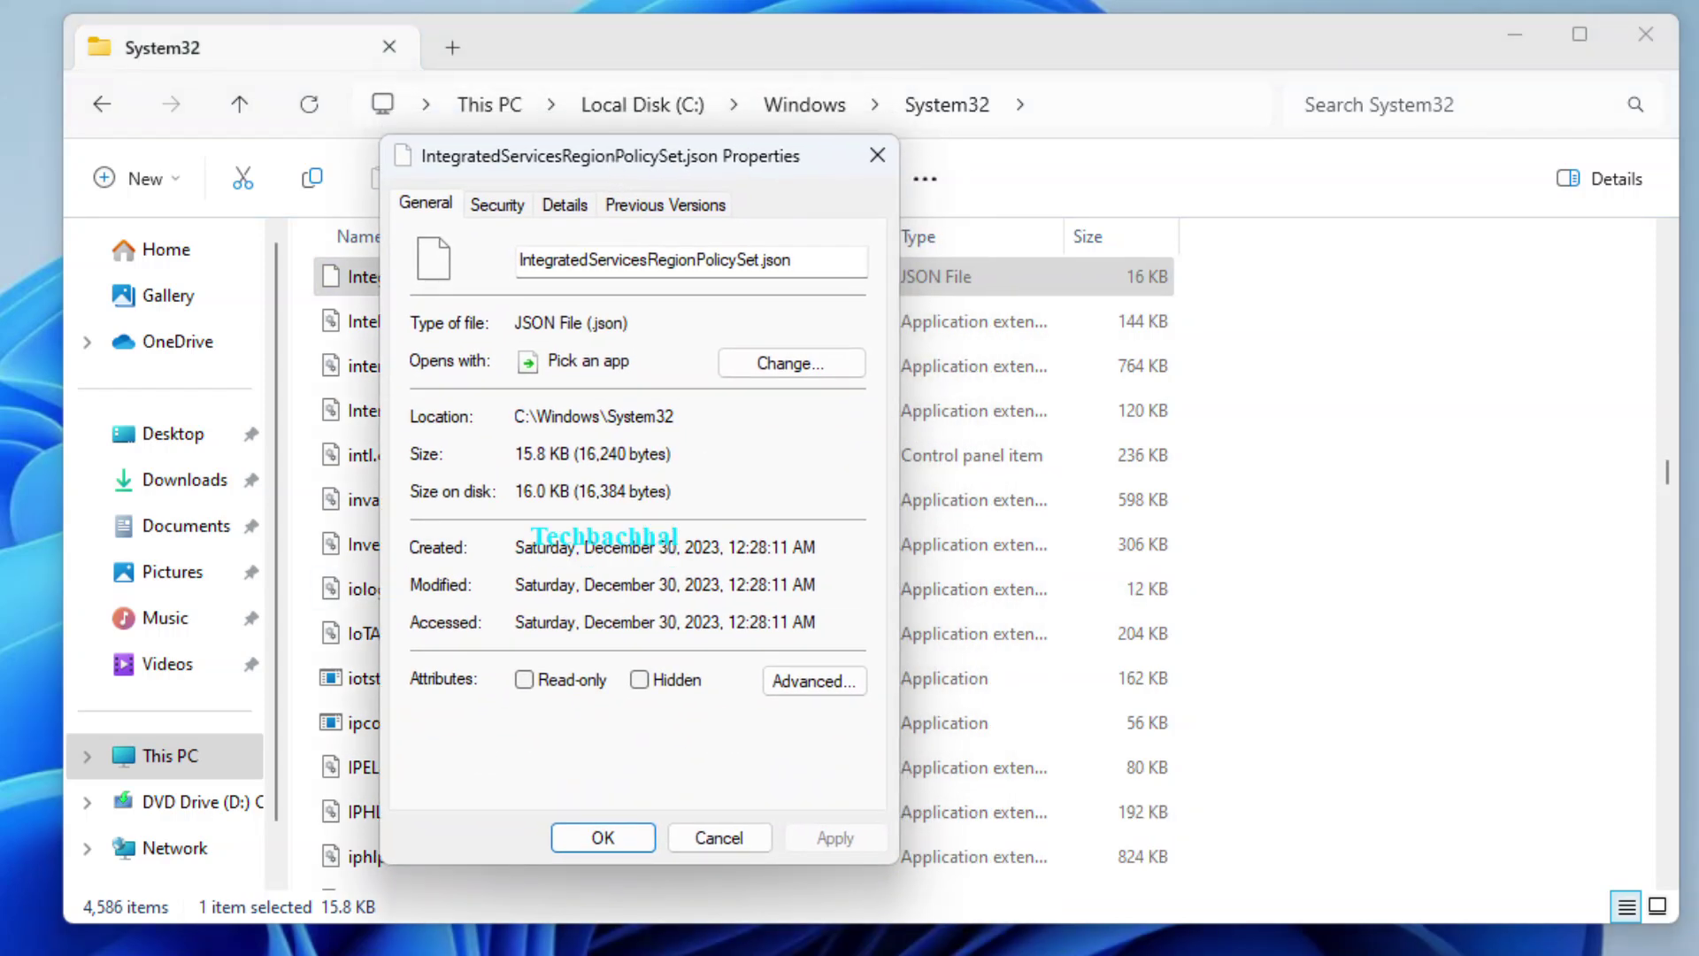
click(498, 206)
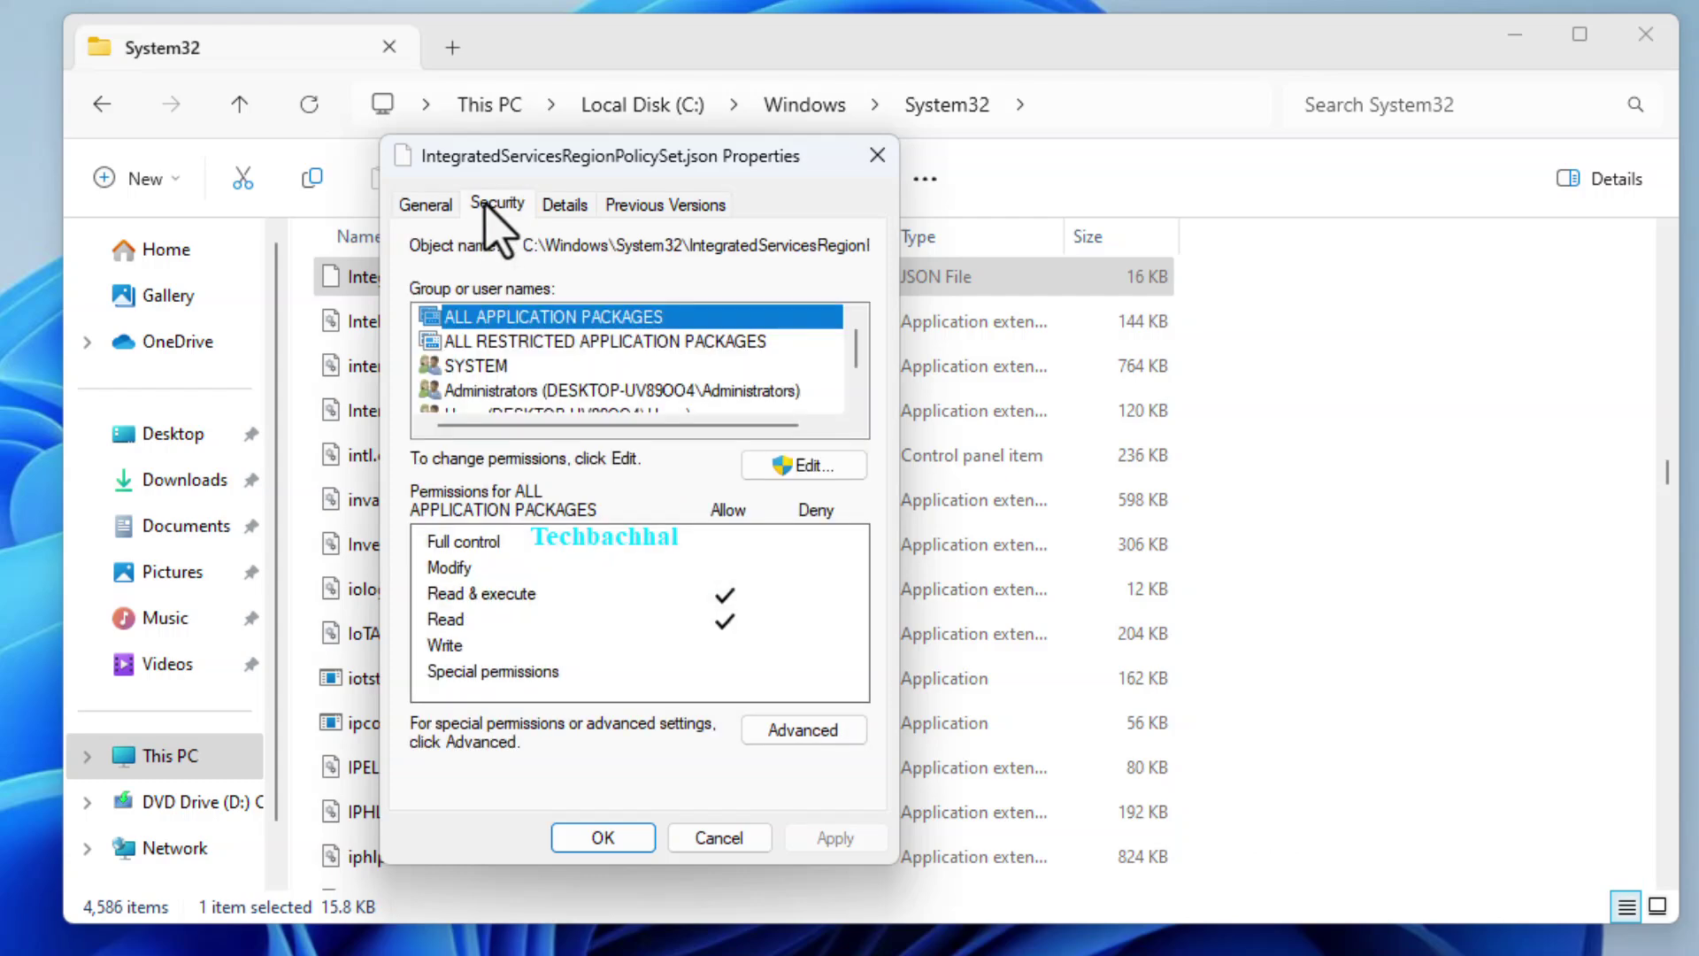
click(805, 732)
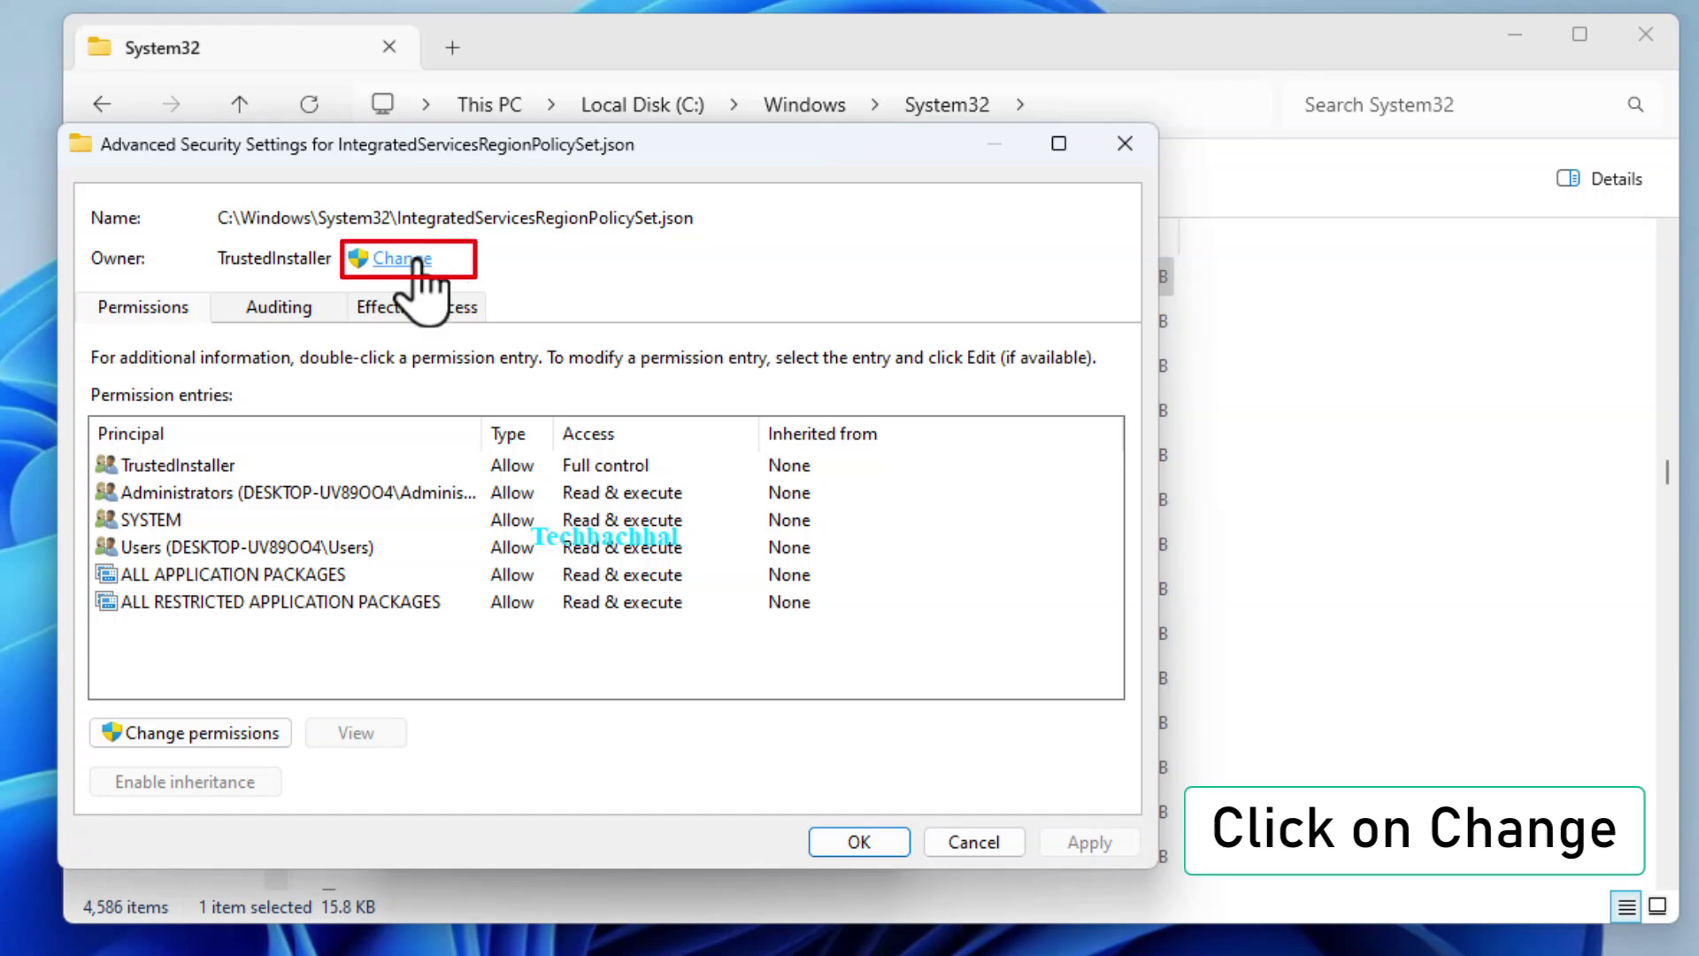
Change the JSON file's owner from TrustedInstaller to Everyone and apply the change
click(417, 263)
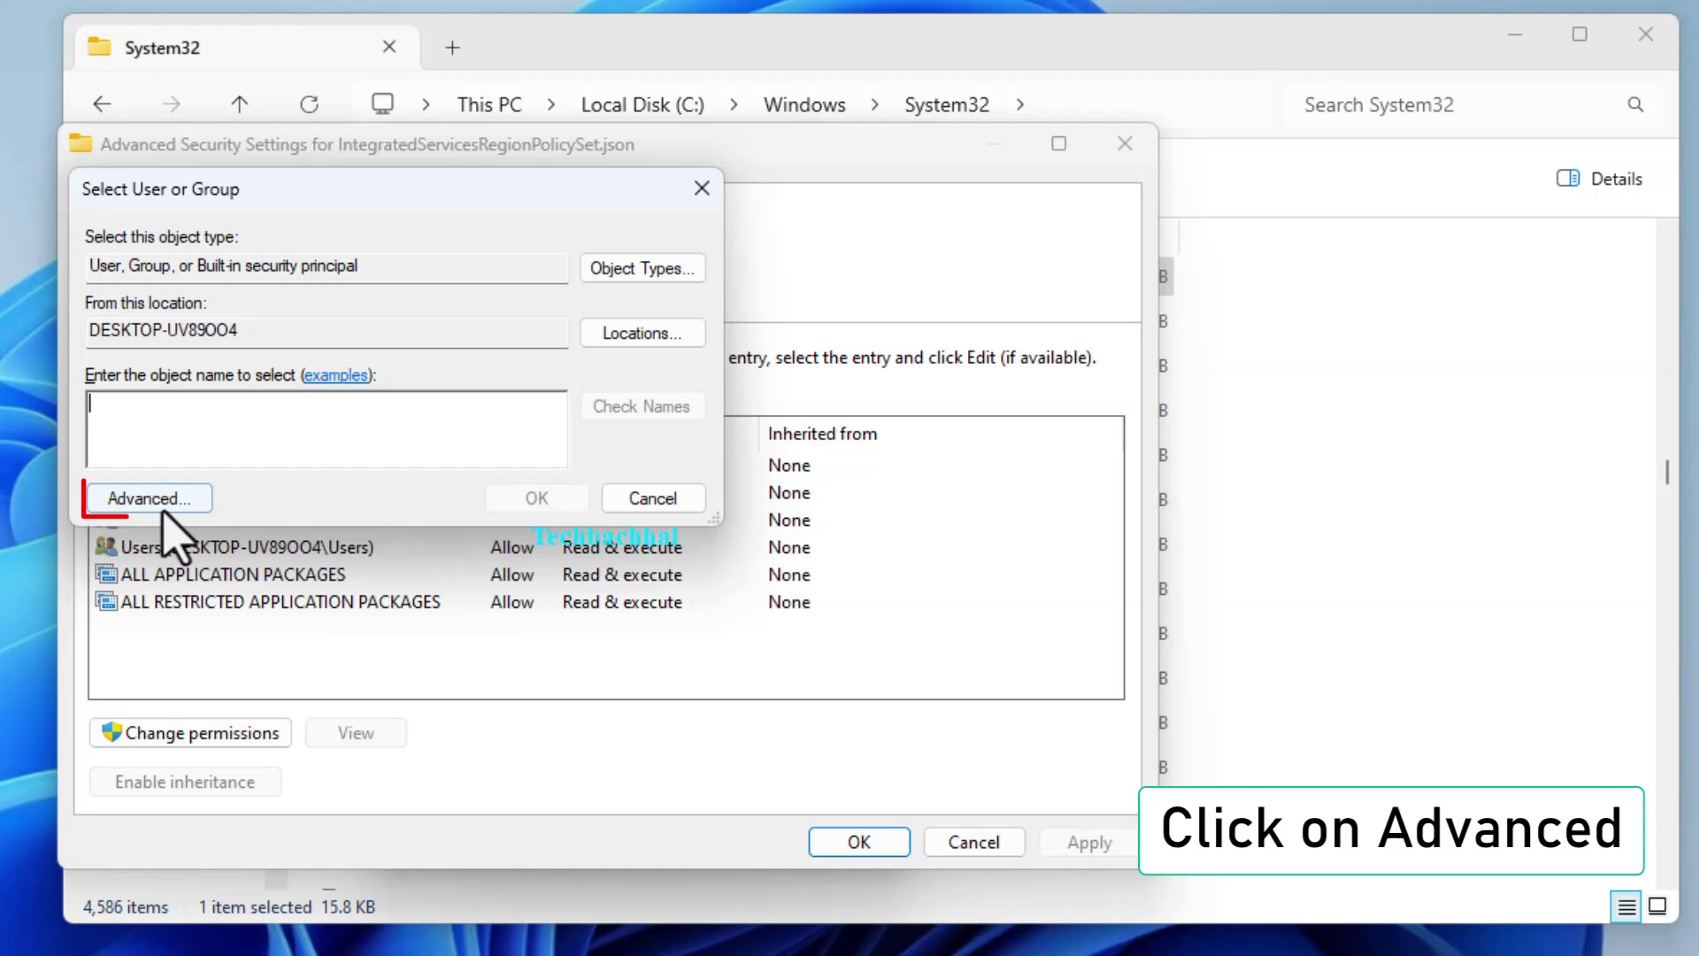
click(149, 497)
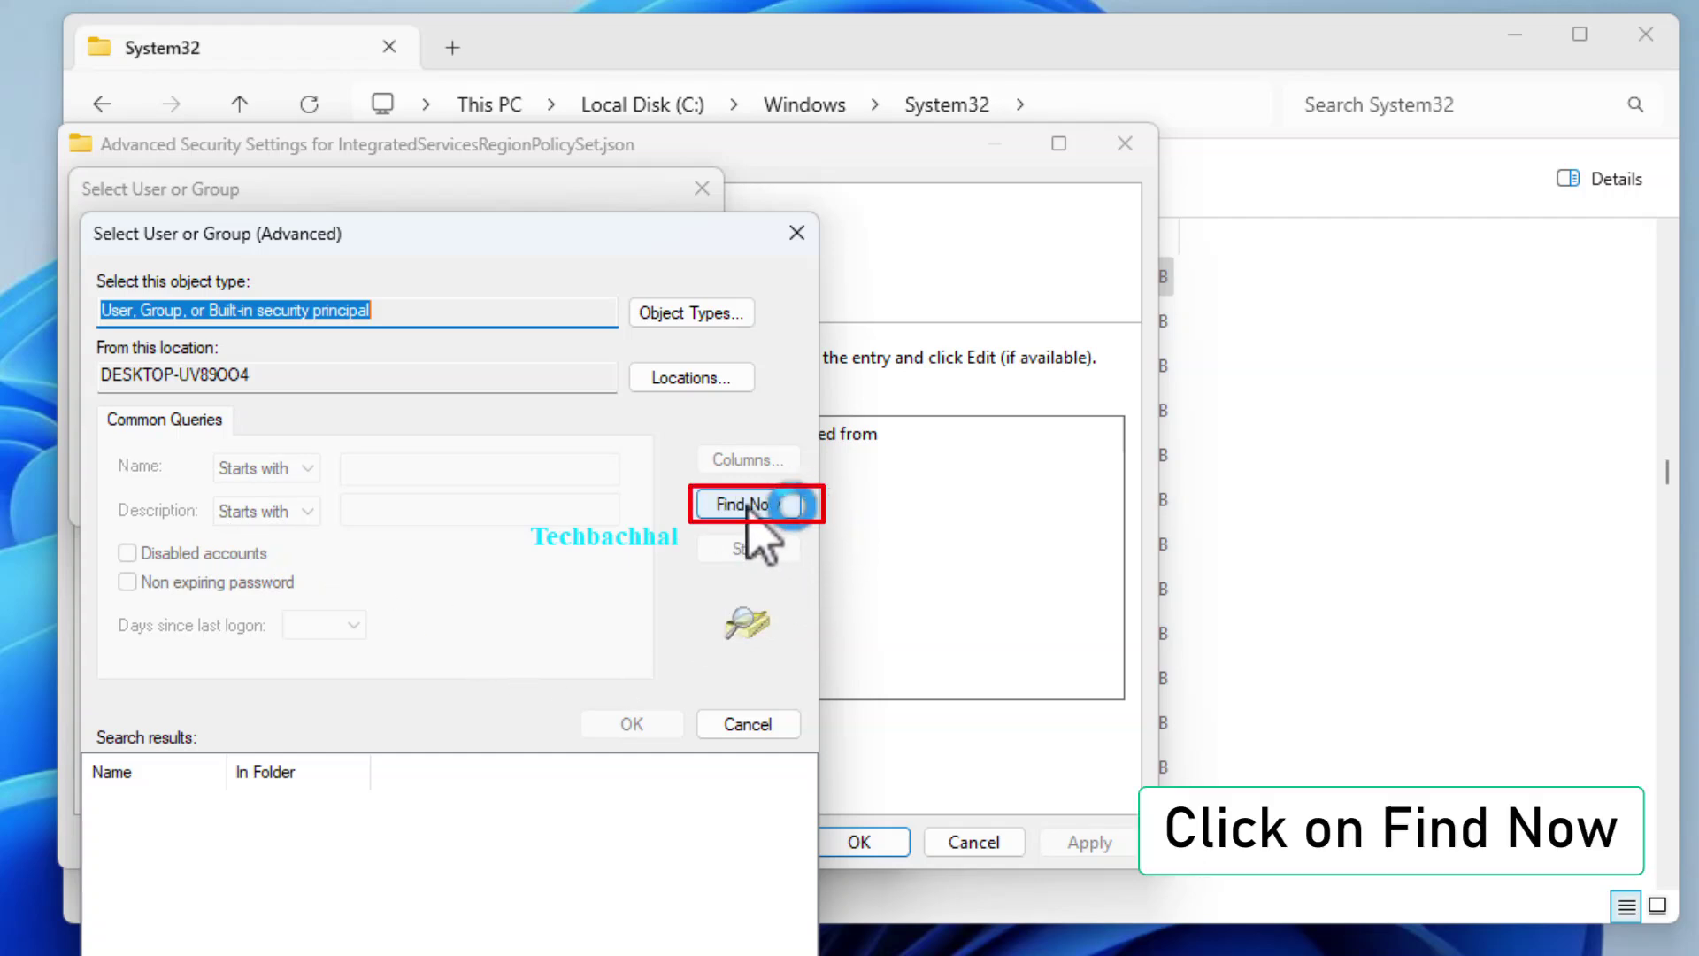
click(748, 512)
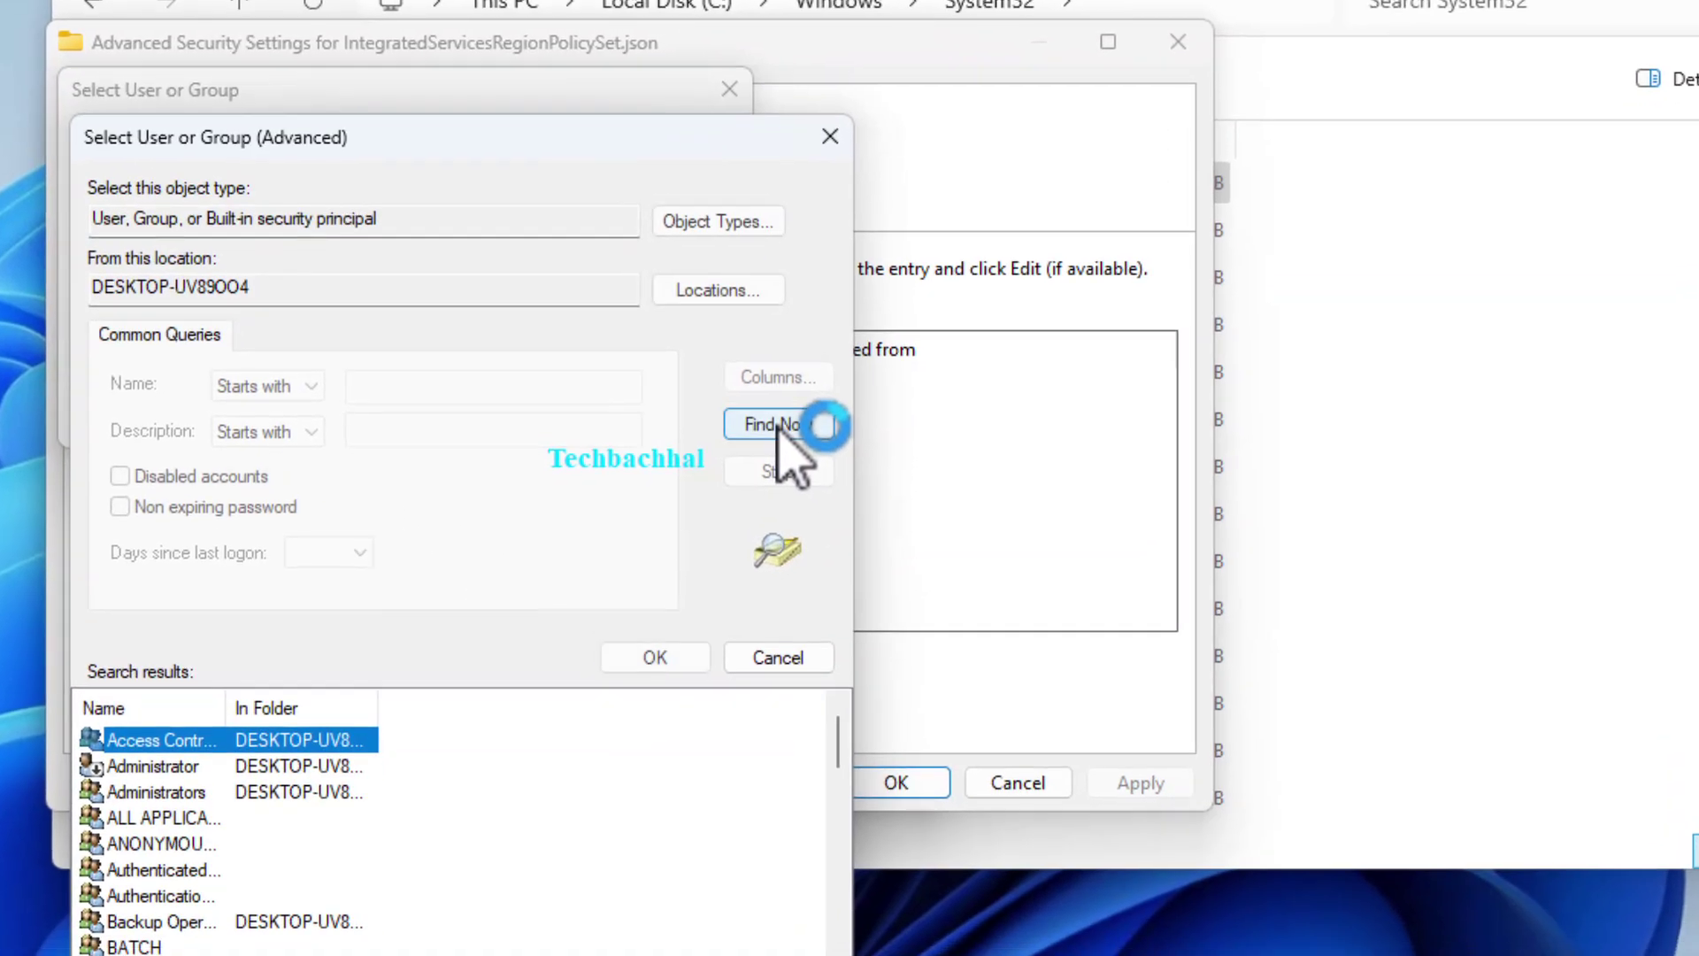
scroll(326, 830, down, 3)
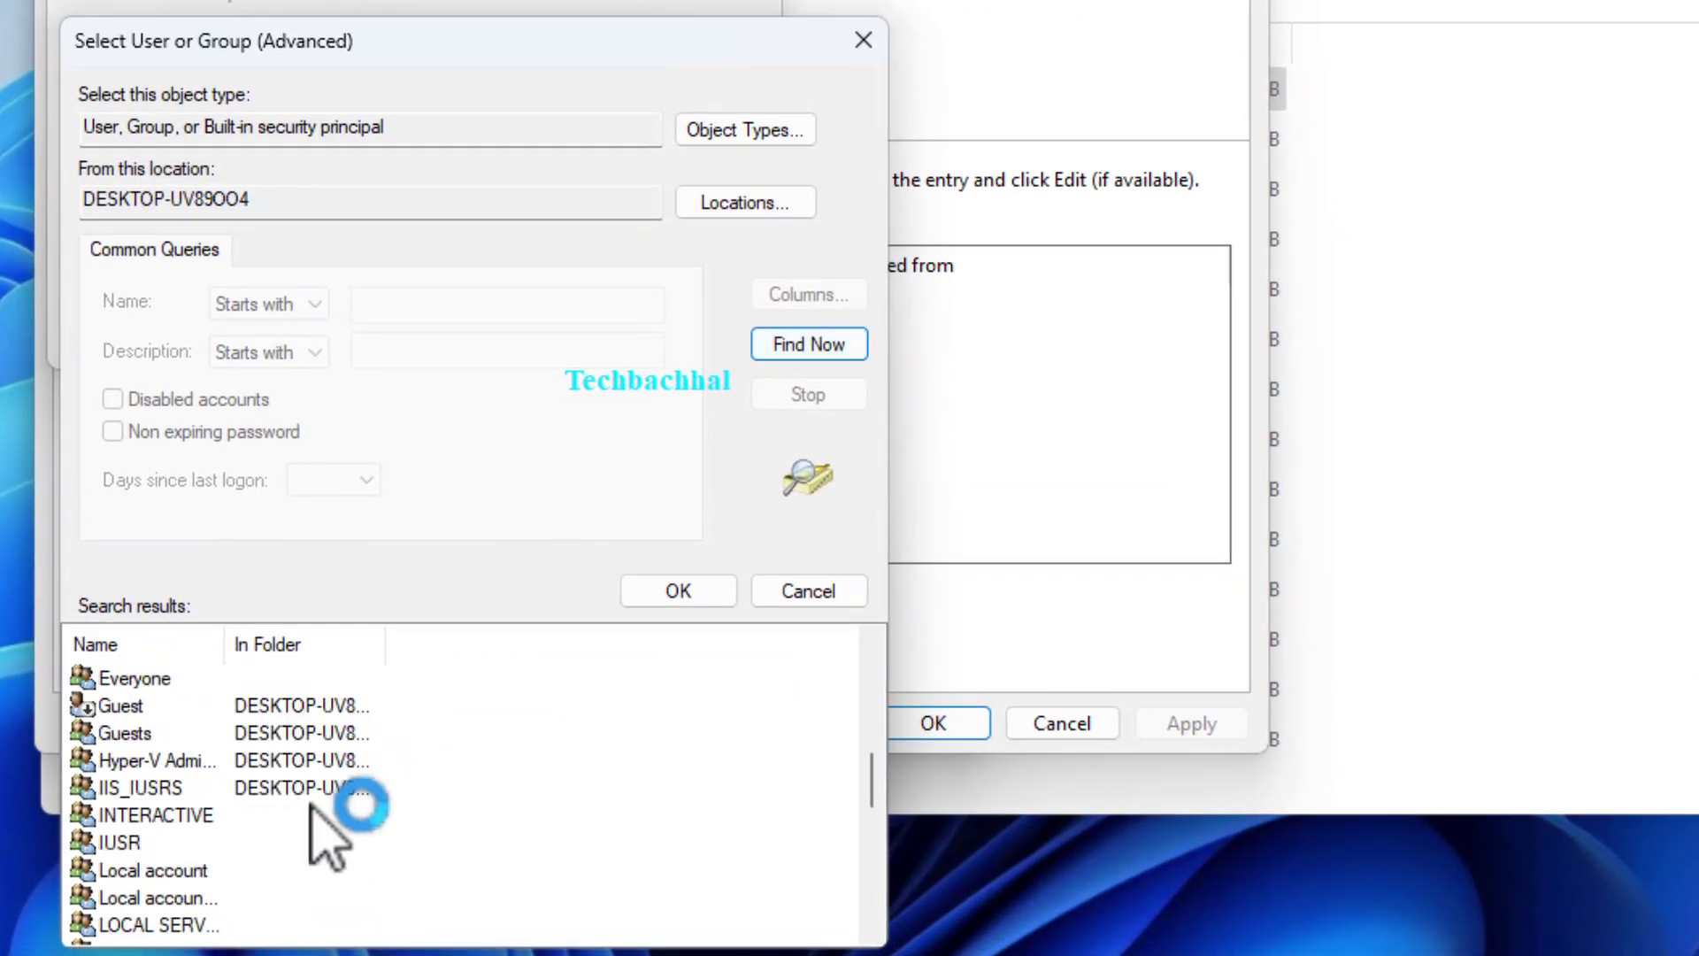
scroll(327, 834, down, 5)
scroll(293, 824, up, 2)
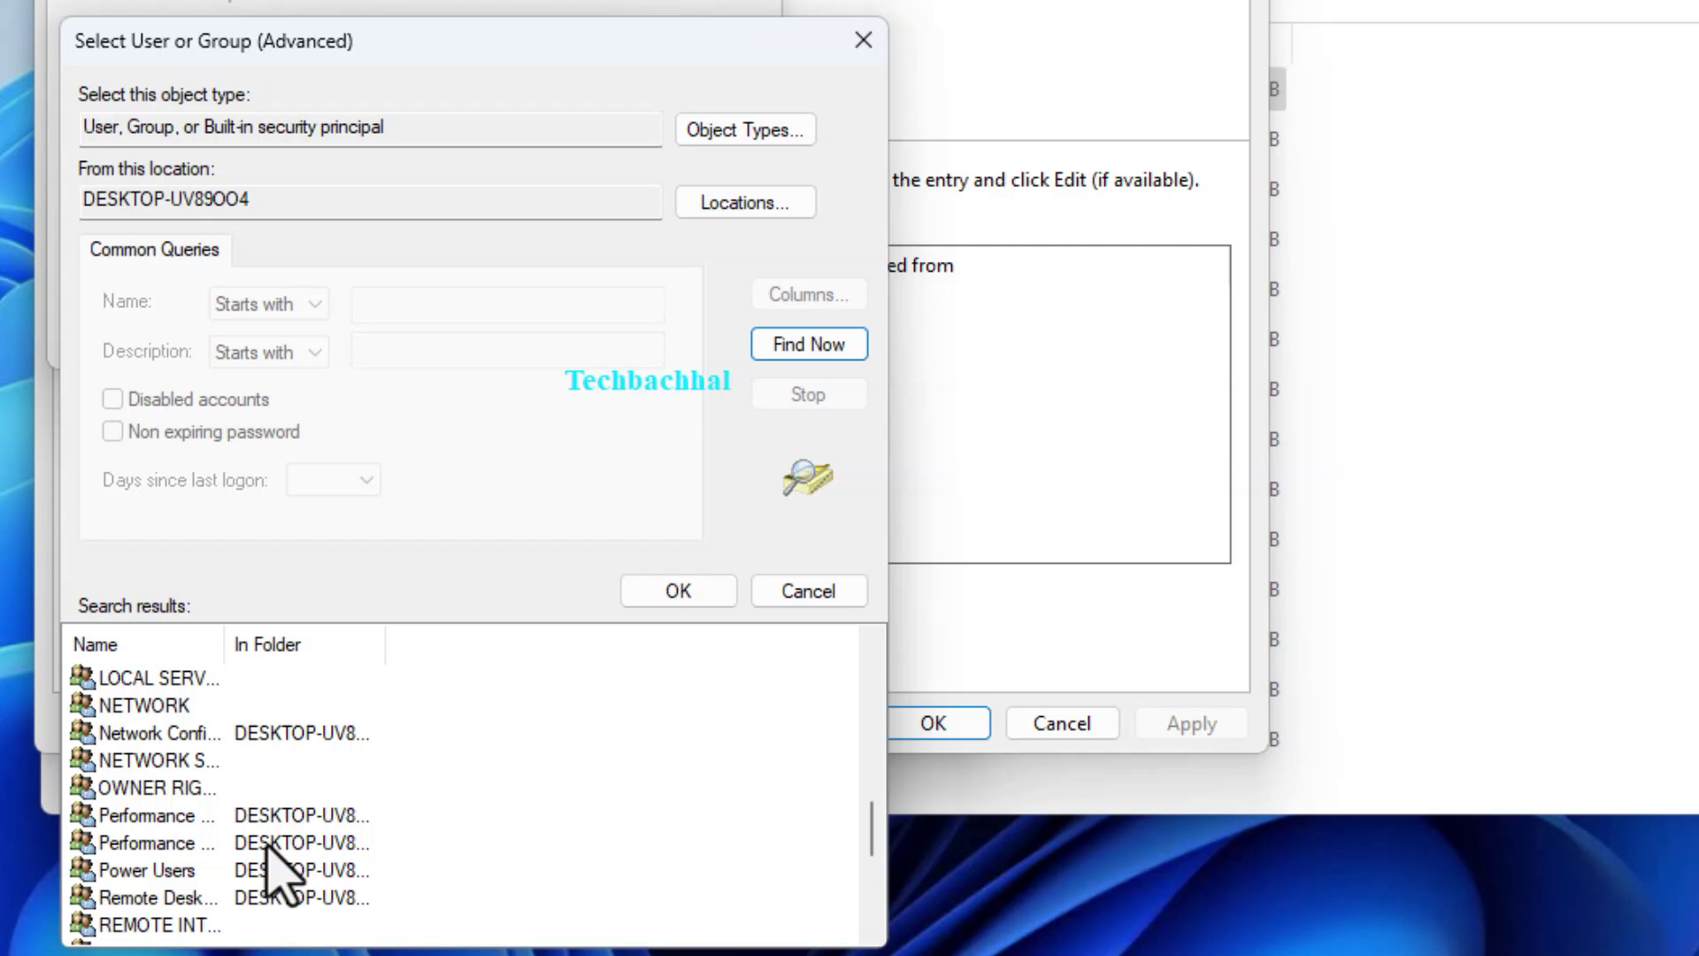
scroll(277, 840, up, 3)
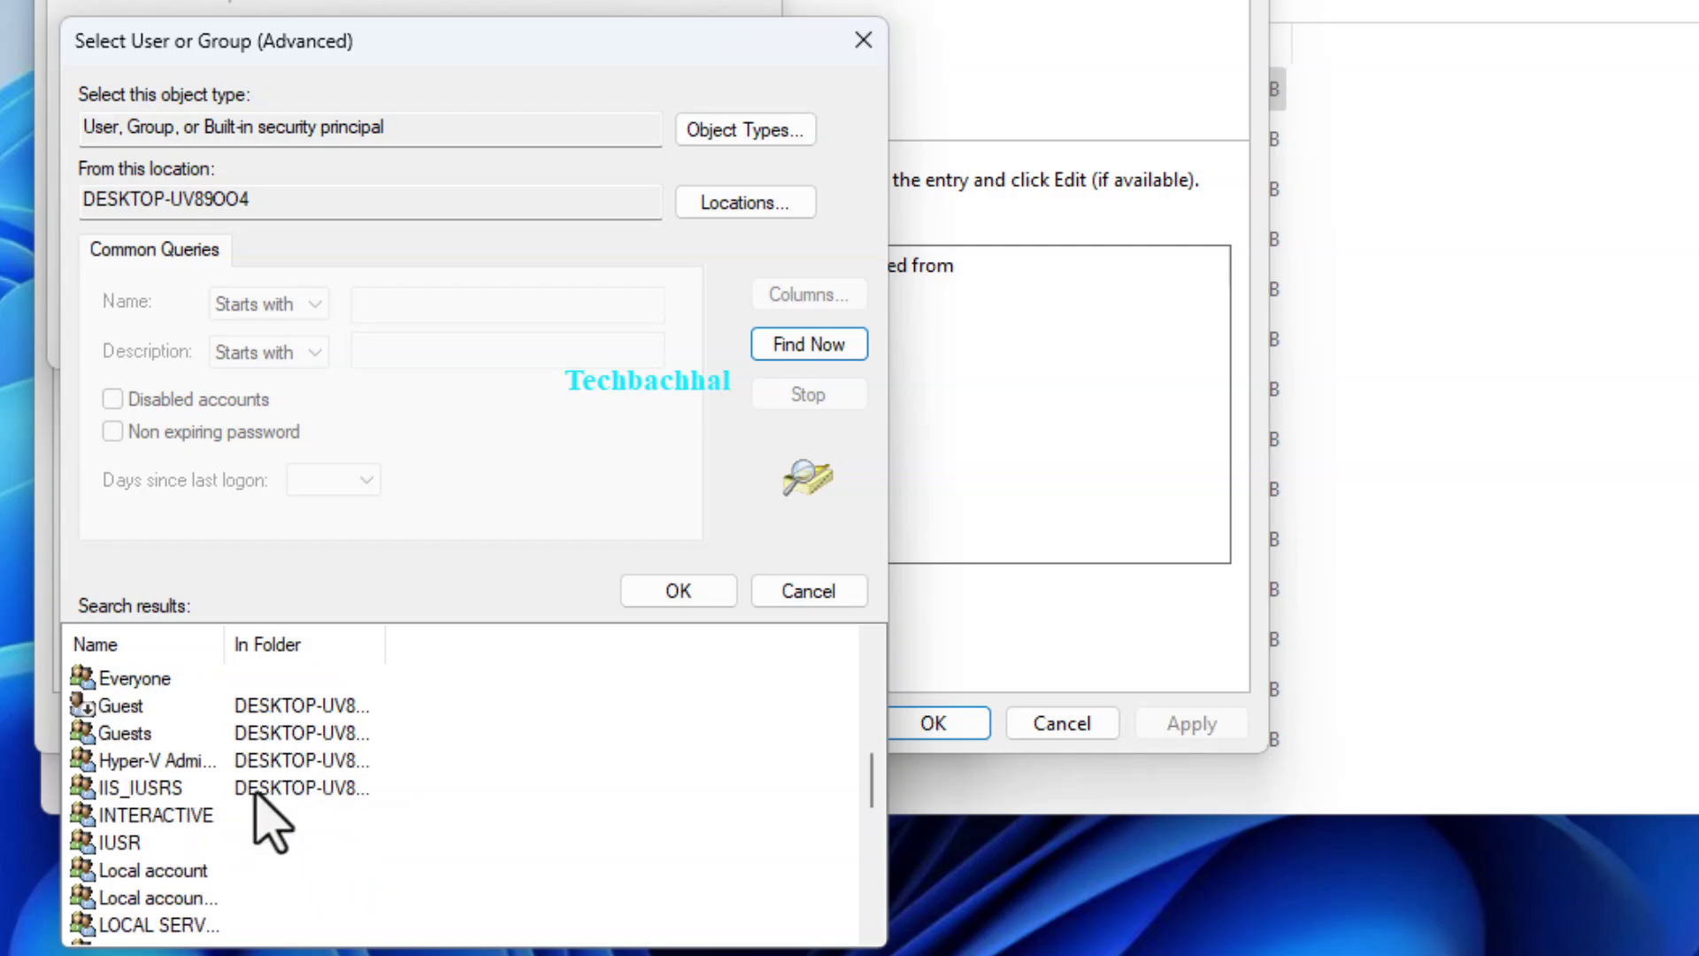
click(132, 679)
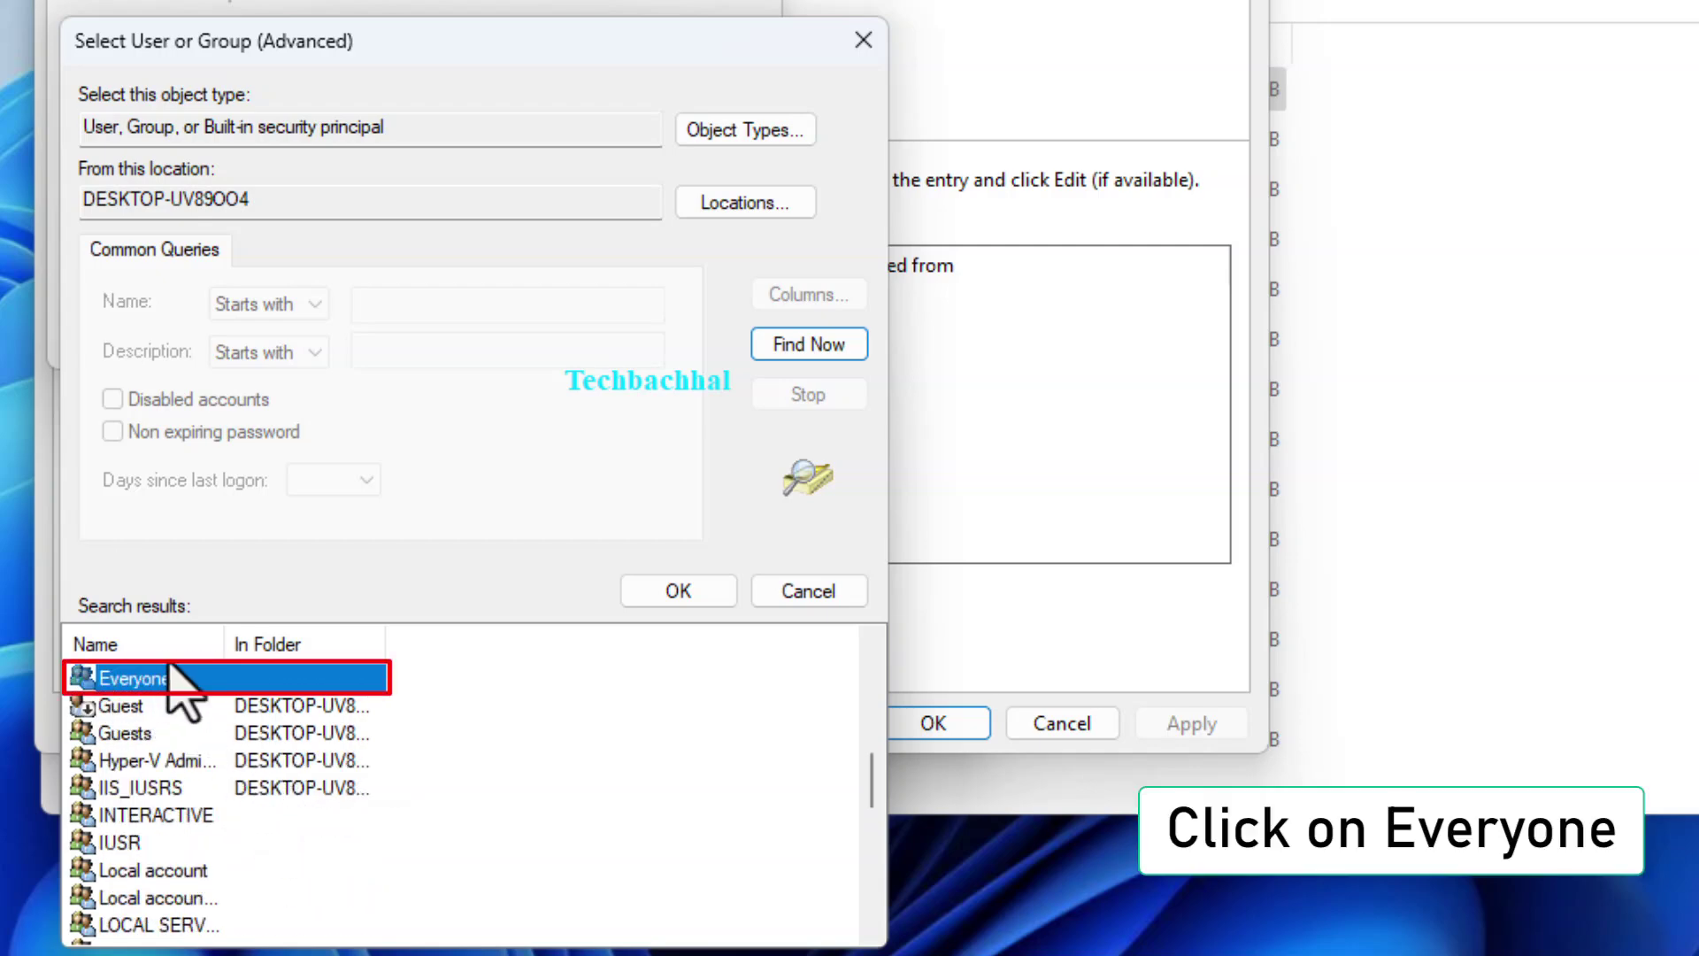
click(679, 590)
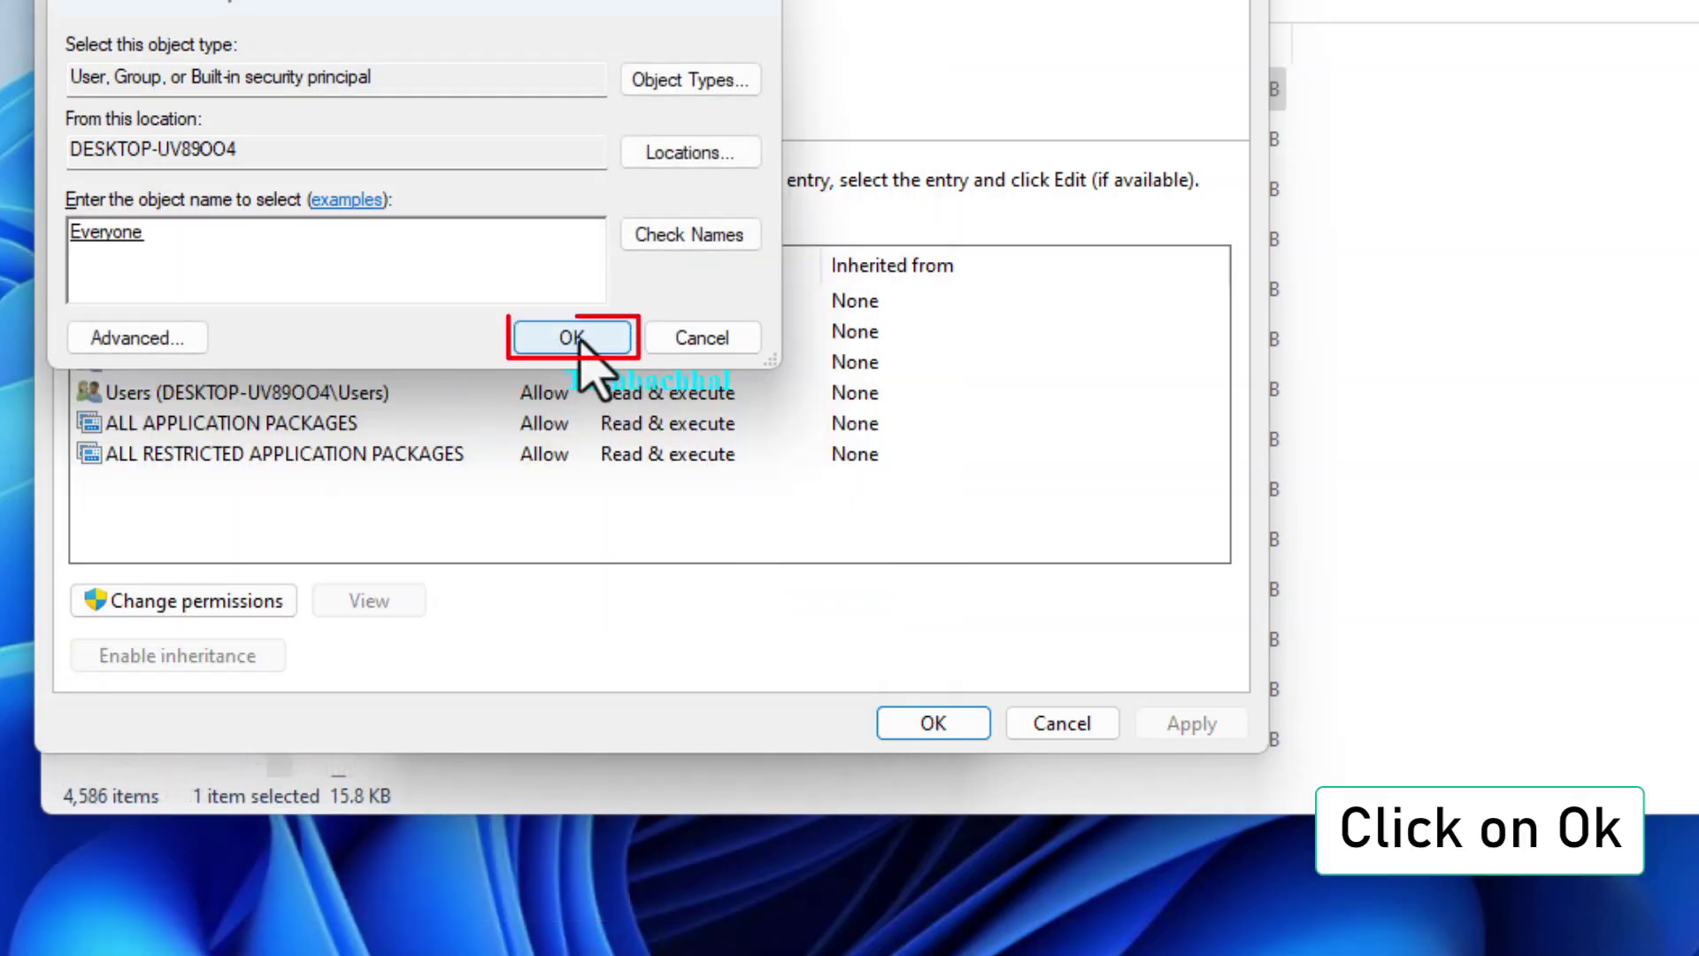
click(572, 343)
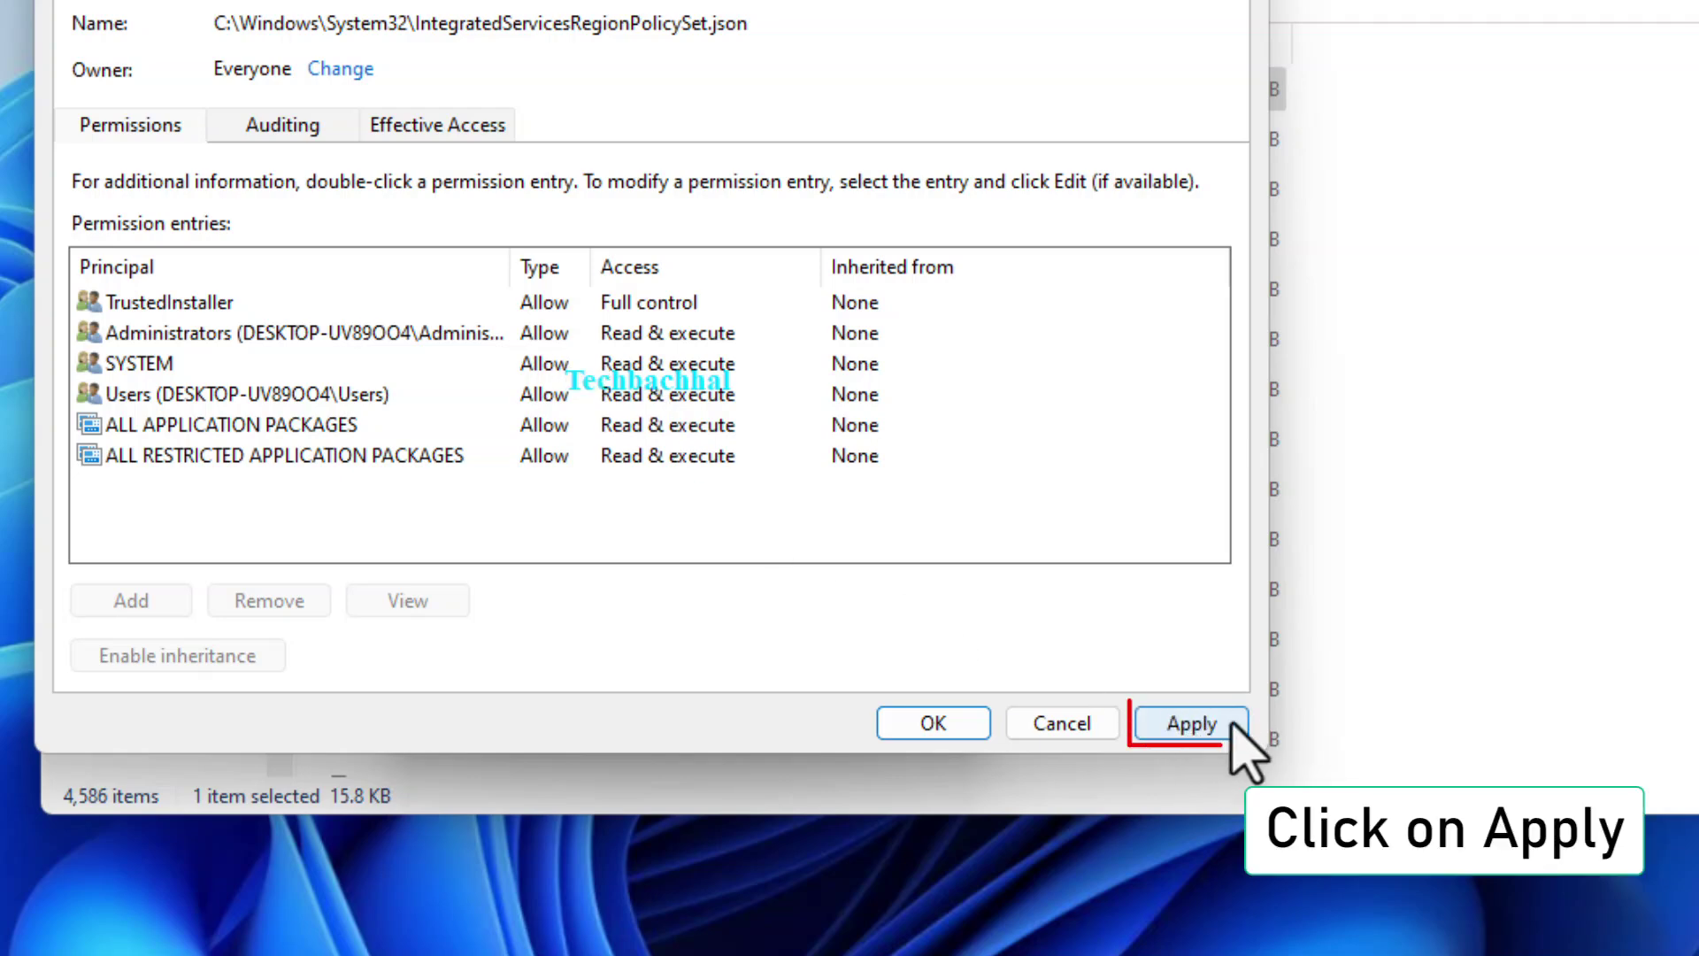
click(1191, 724)
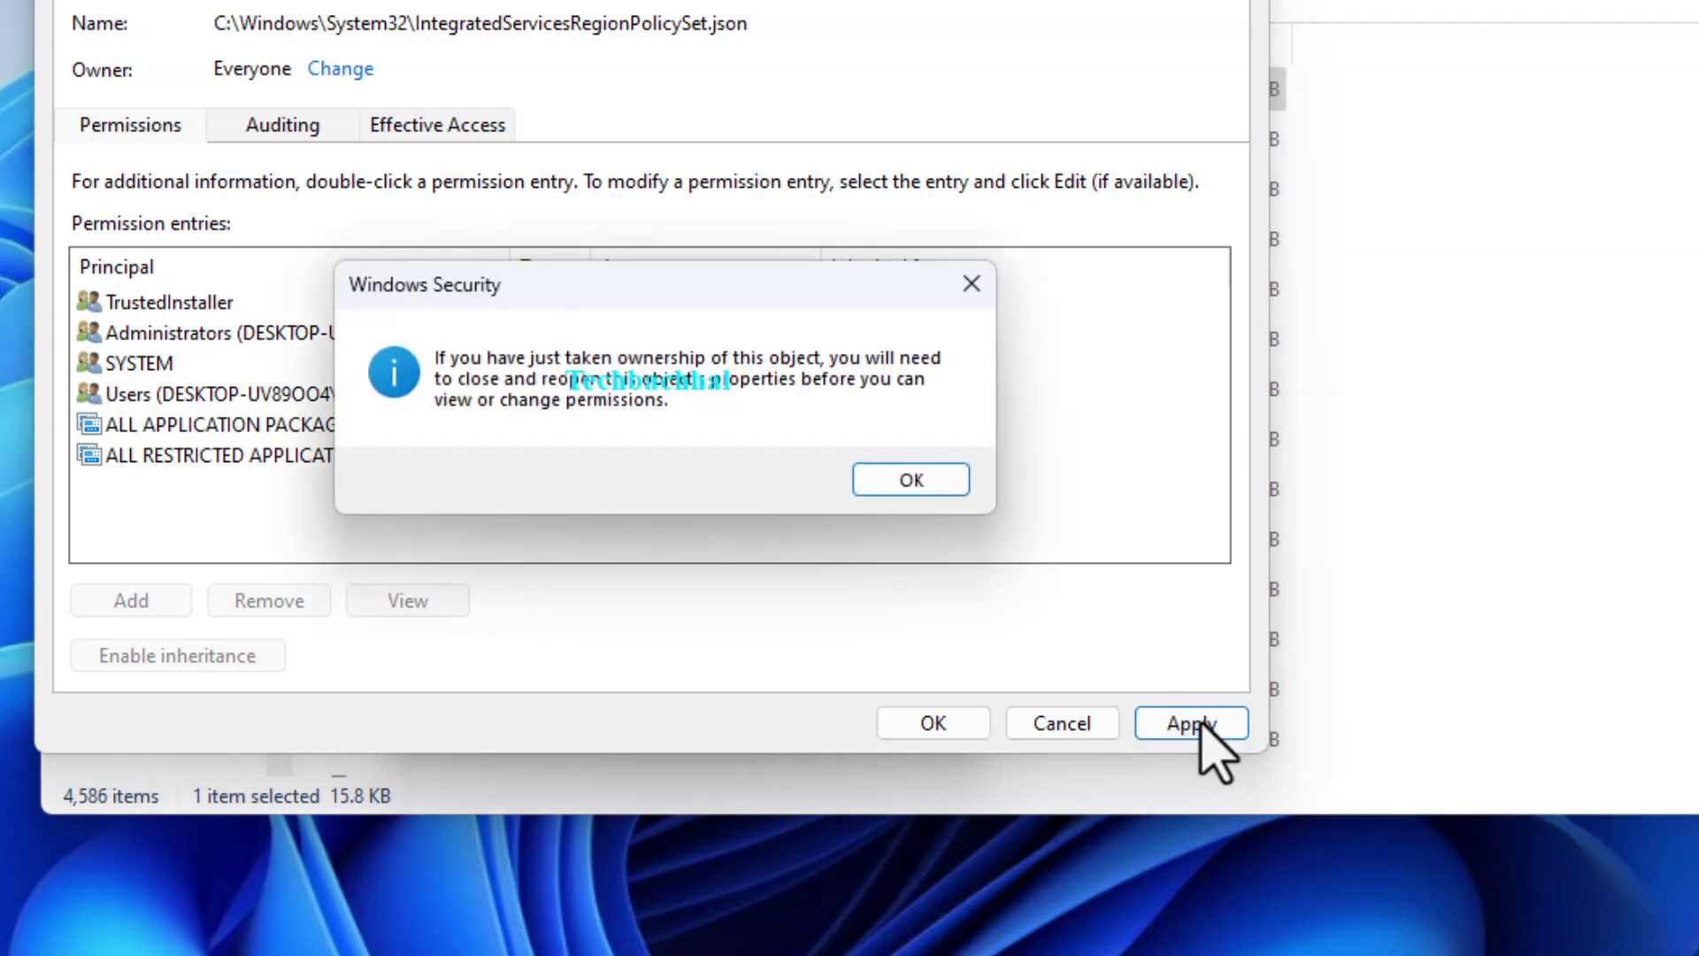
click(913, 480)
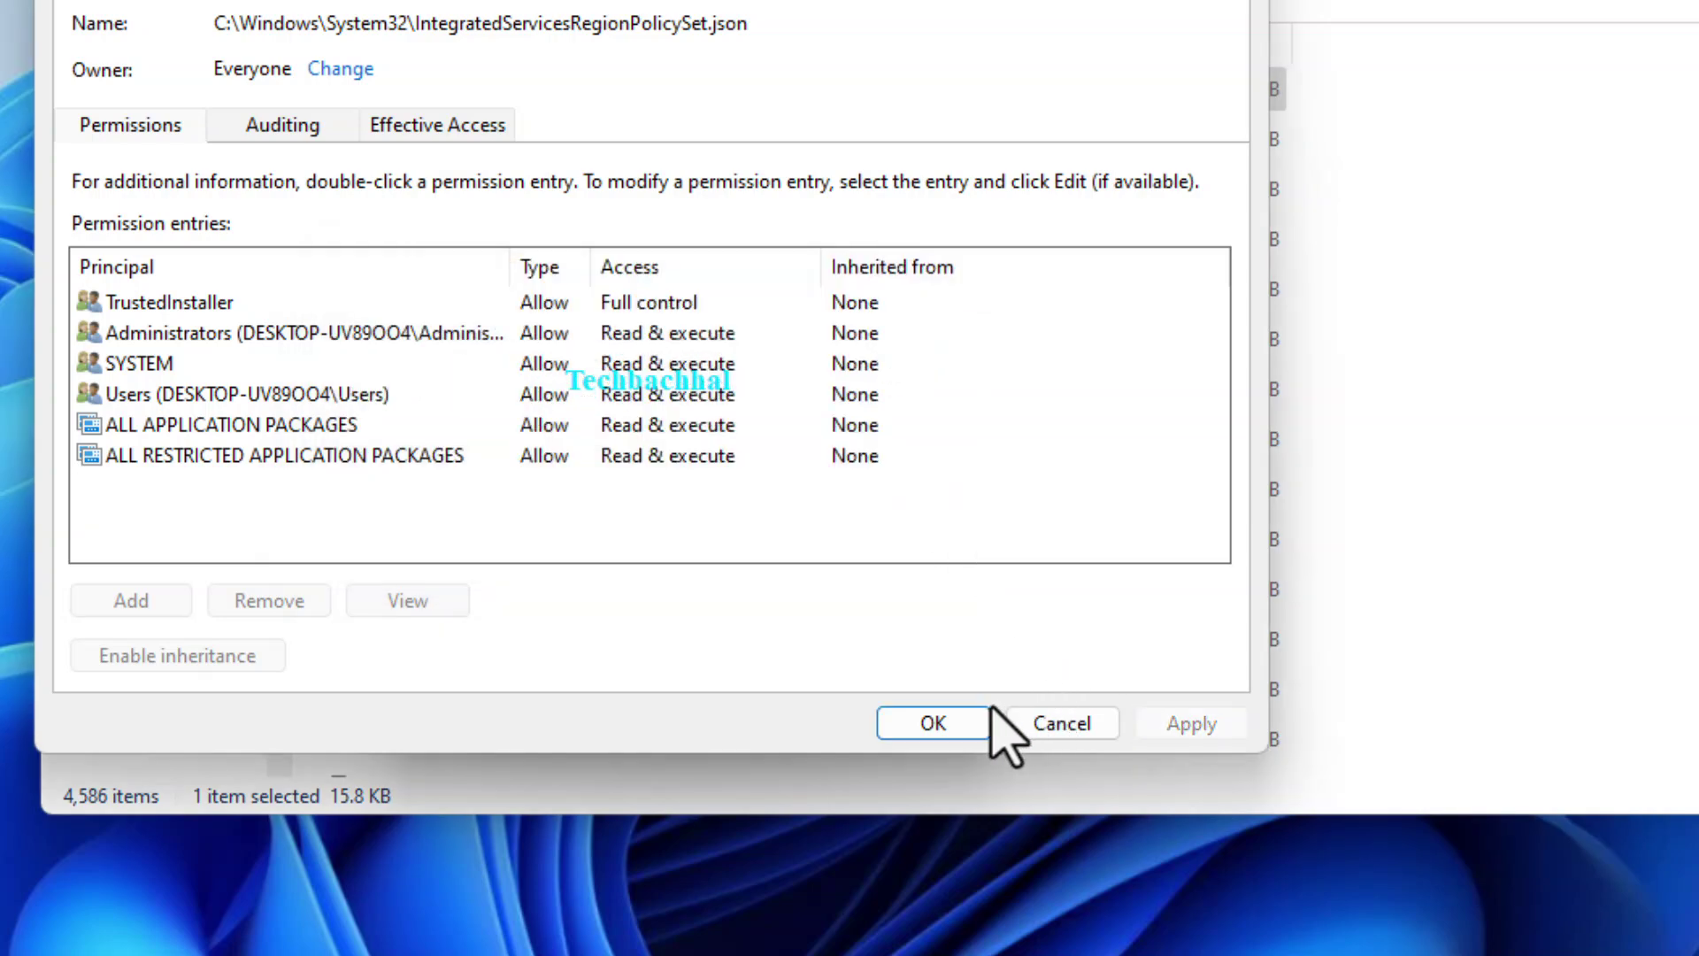
click(932, 724)
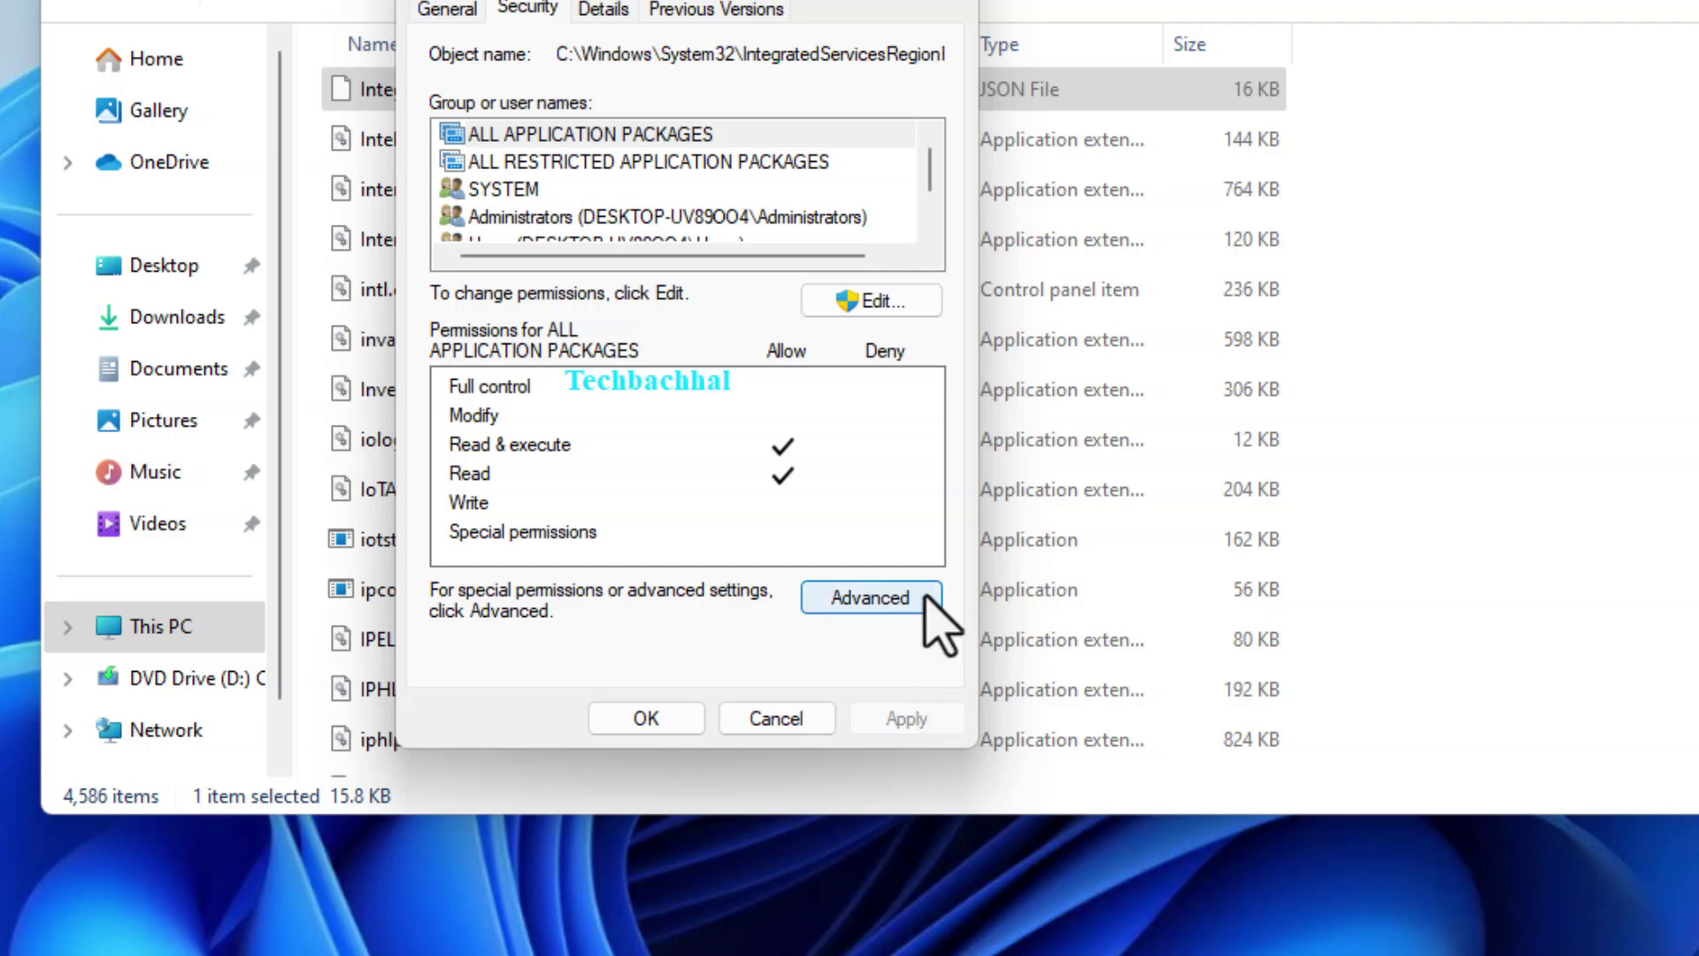
Add the Everyone group to the JSON file's permission entries using Find Now
click(871, 303)
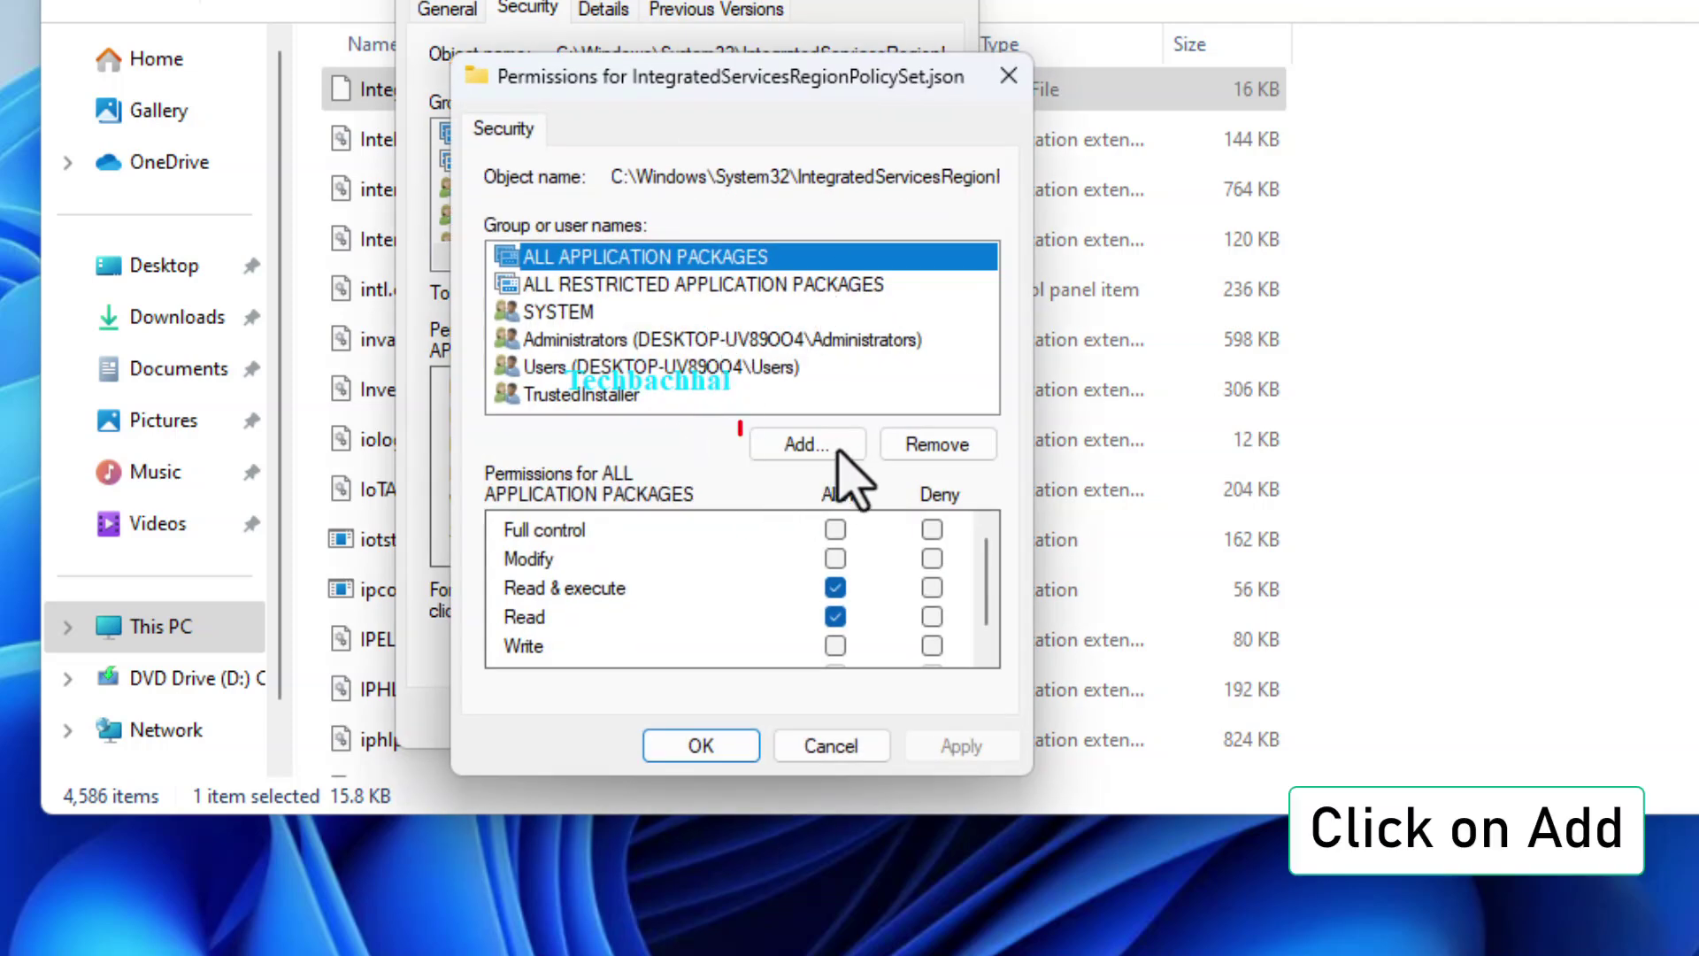
click(807, 445)
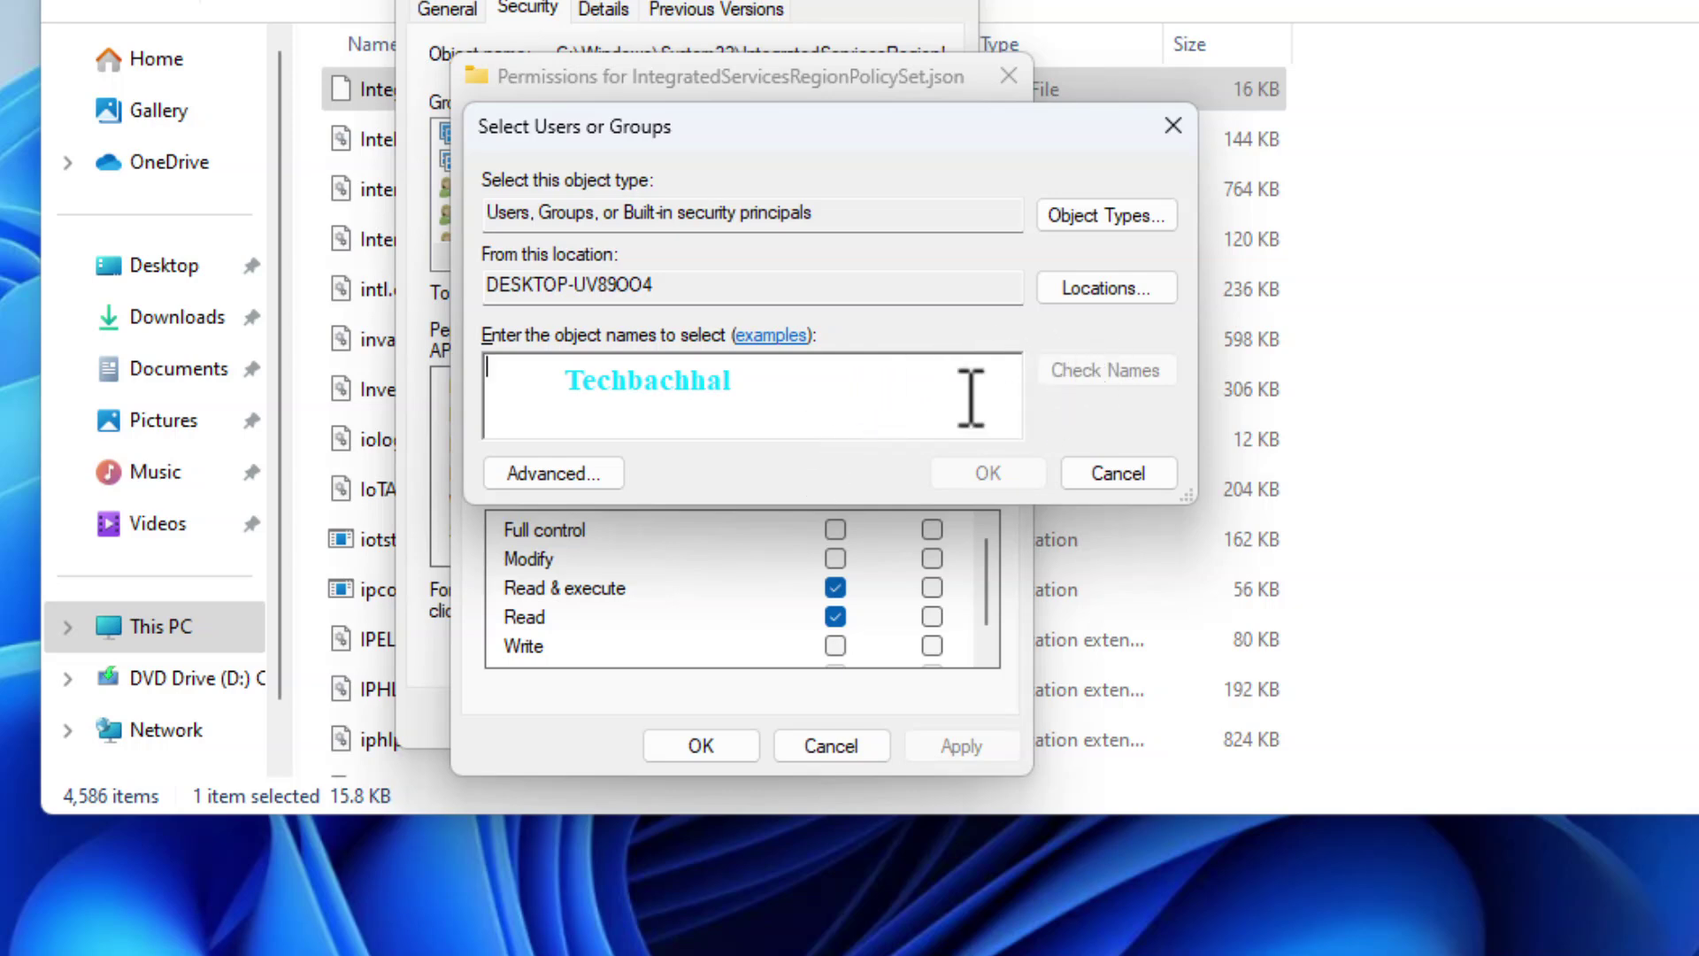
click(552, 472)
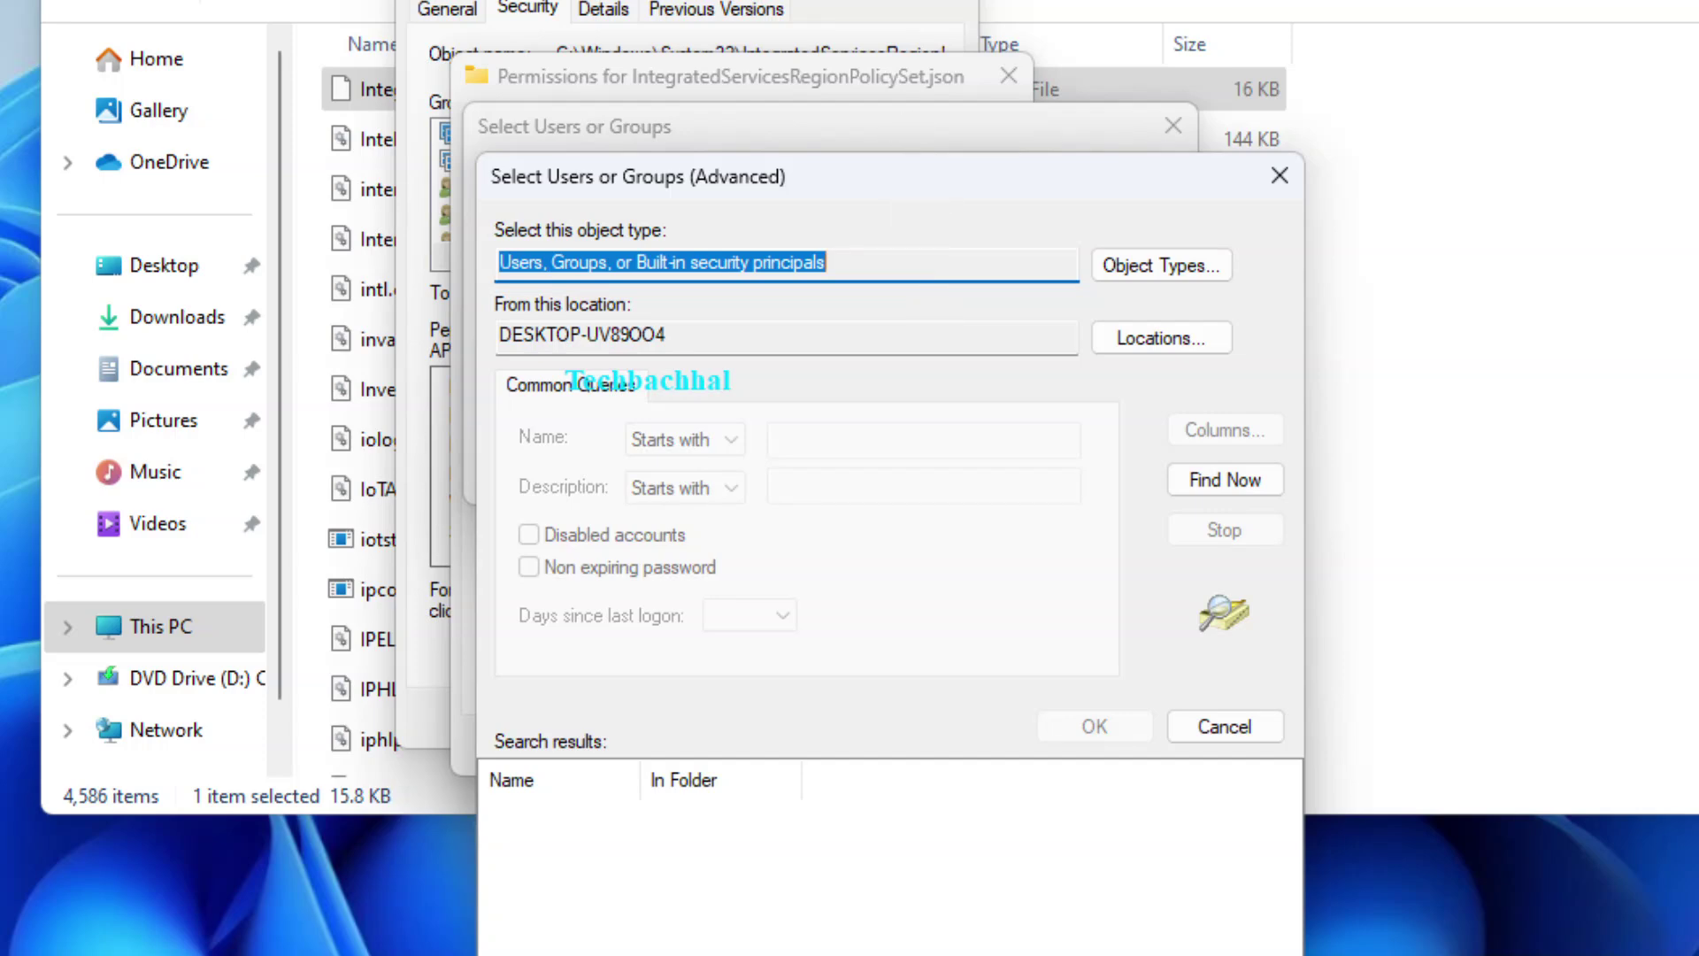
drag(770, 176, 679, 4)
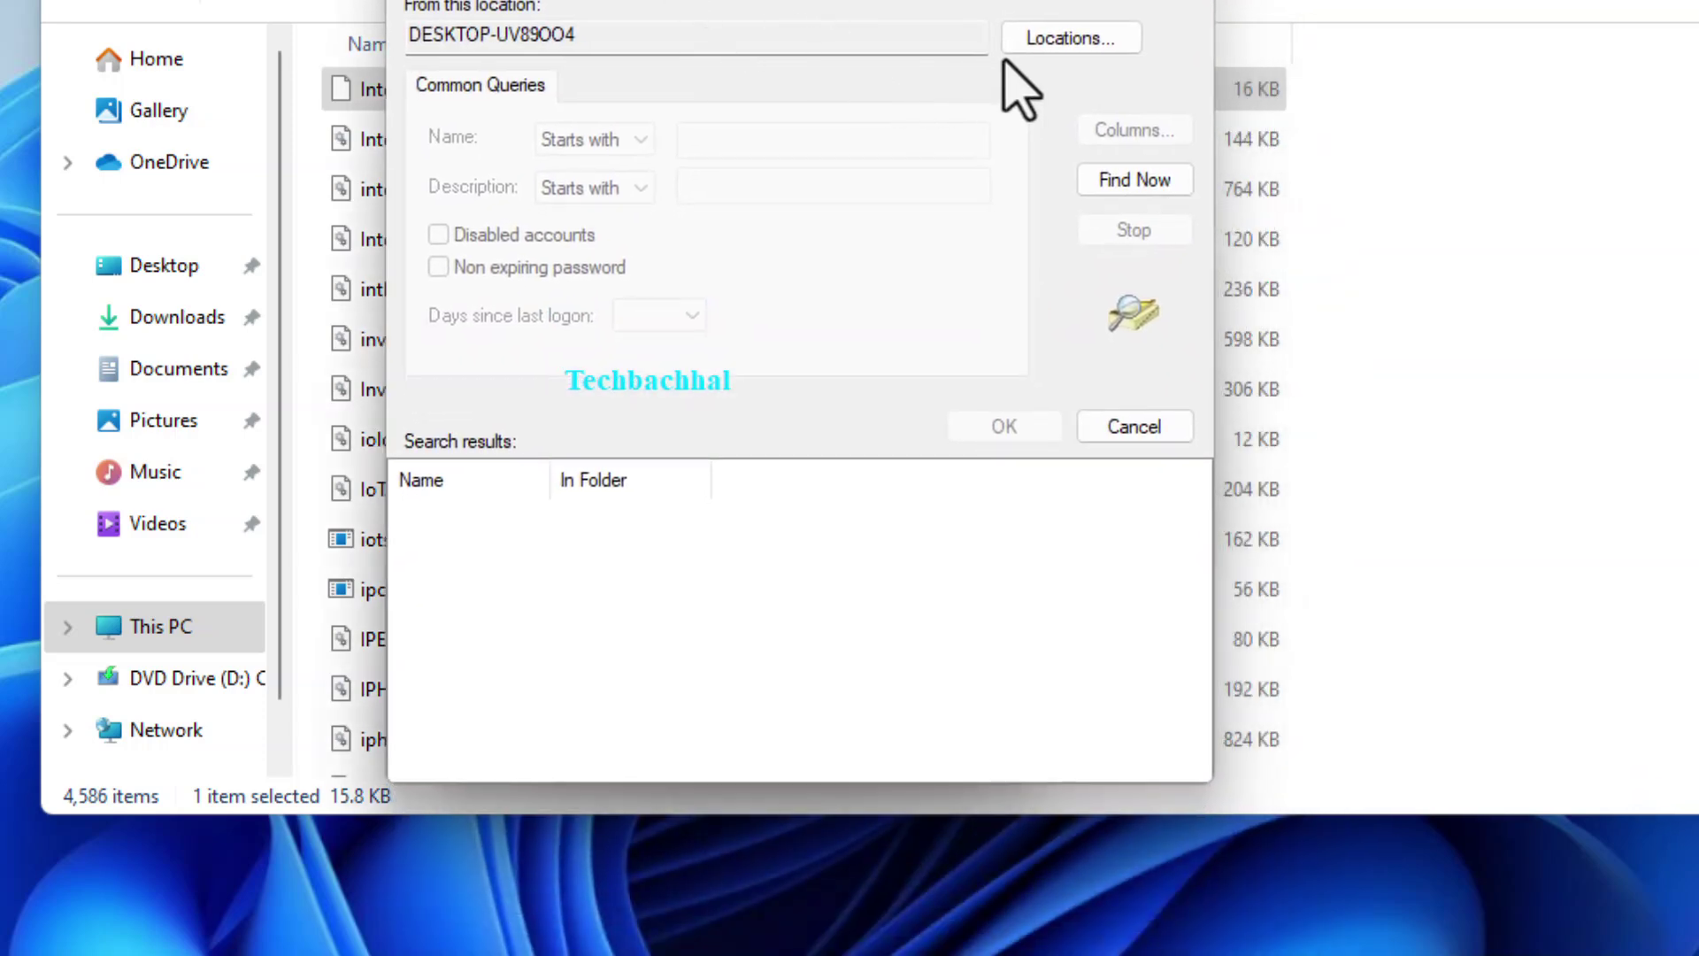
click(1134, 181)
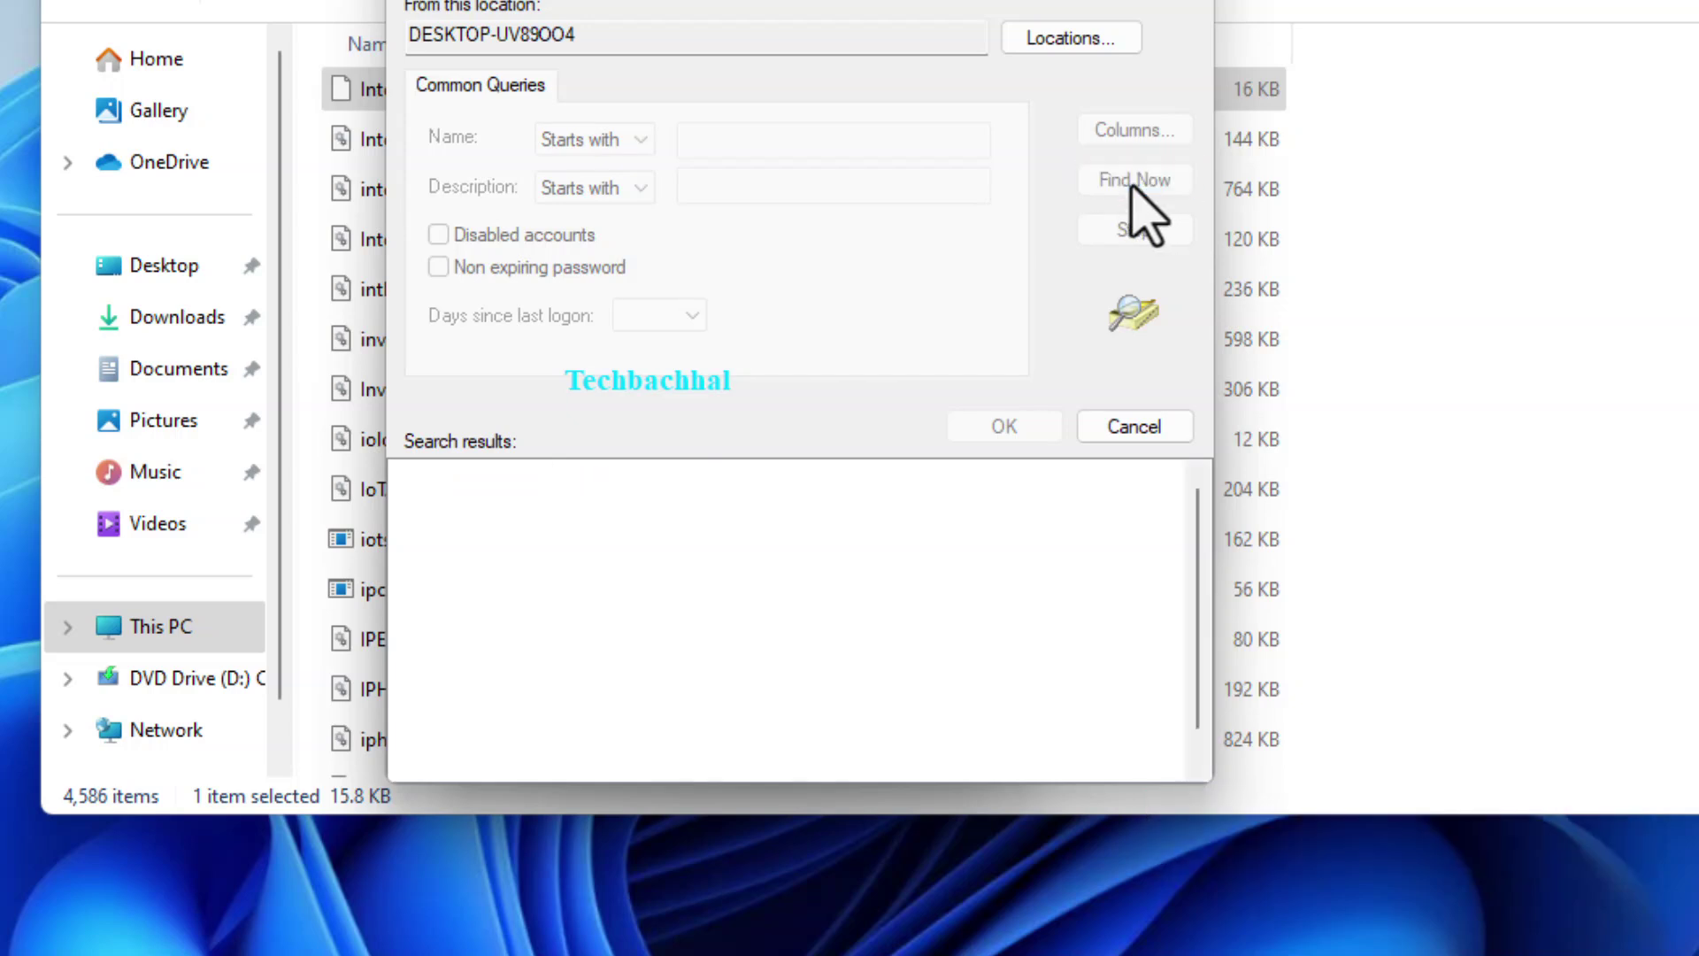
scroll(498, 684, down, 2)
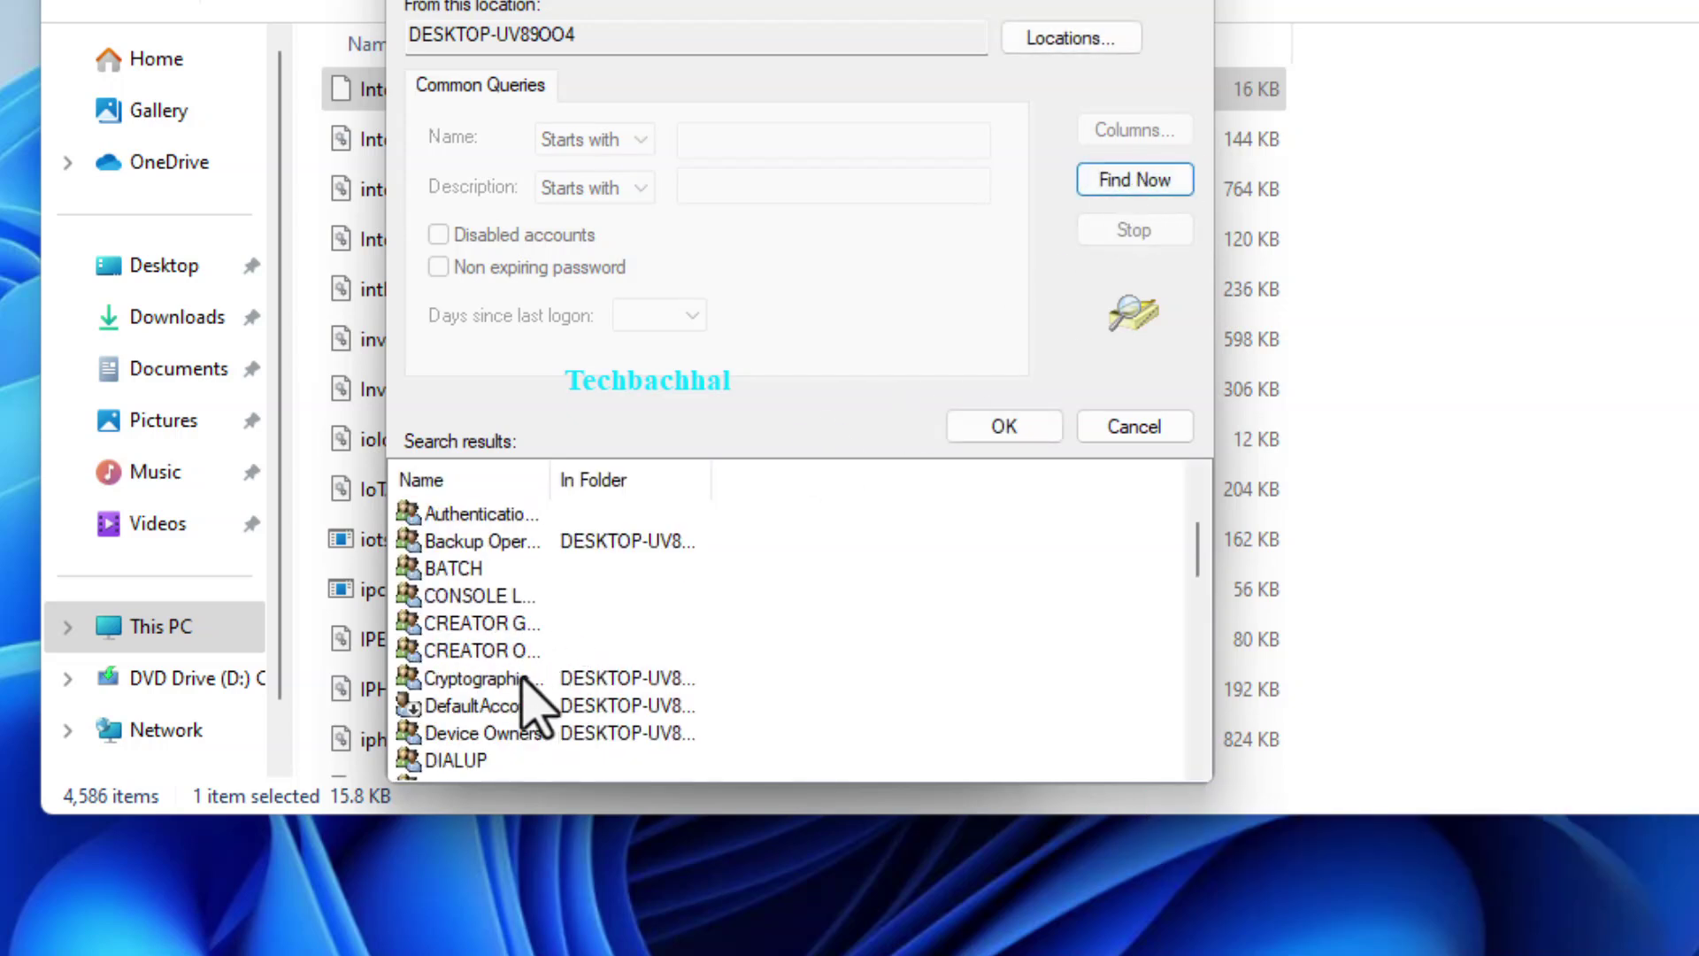
scroll(518, 703, down, 2)
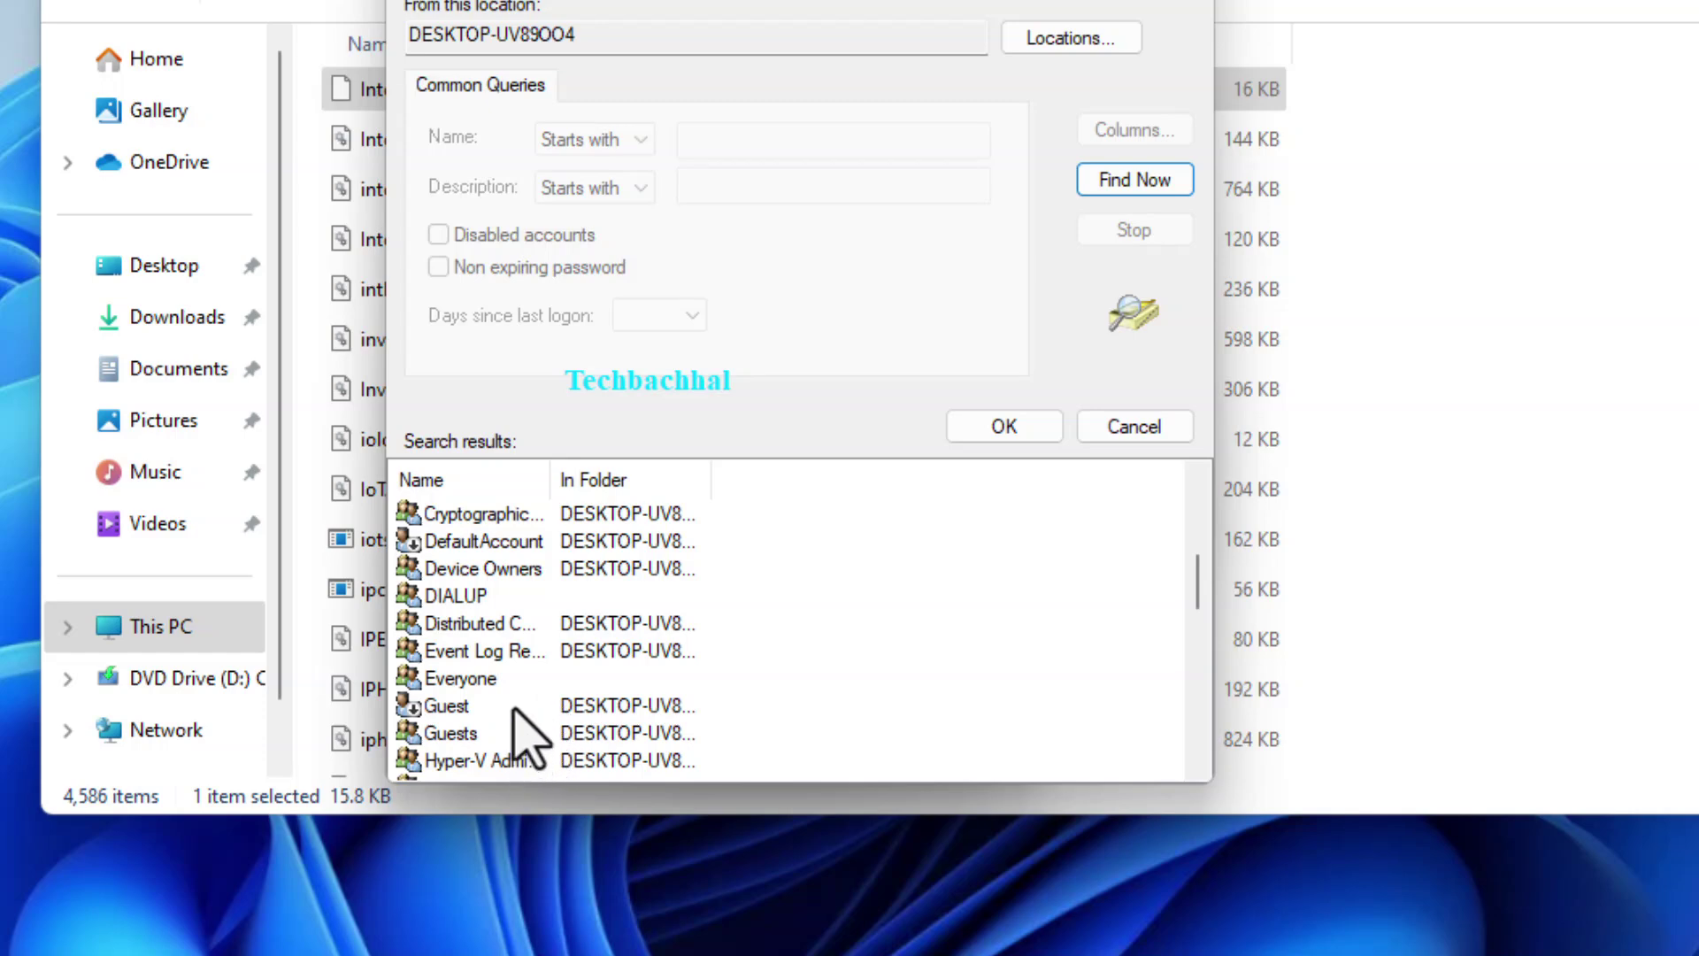
click(461, 679)
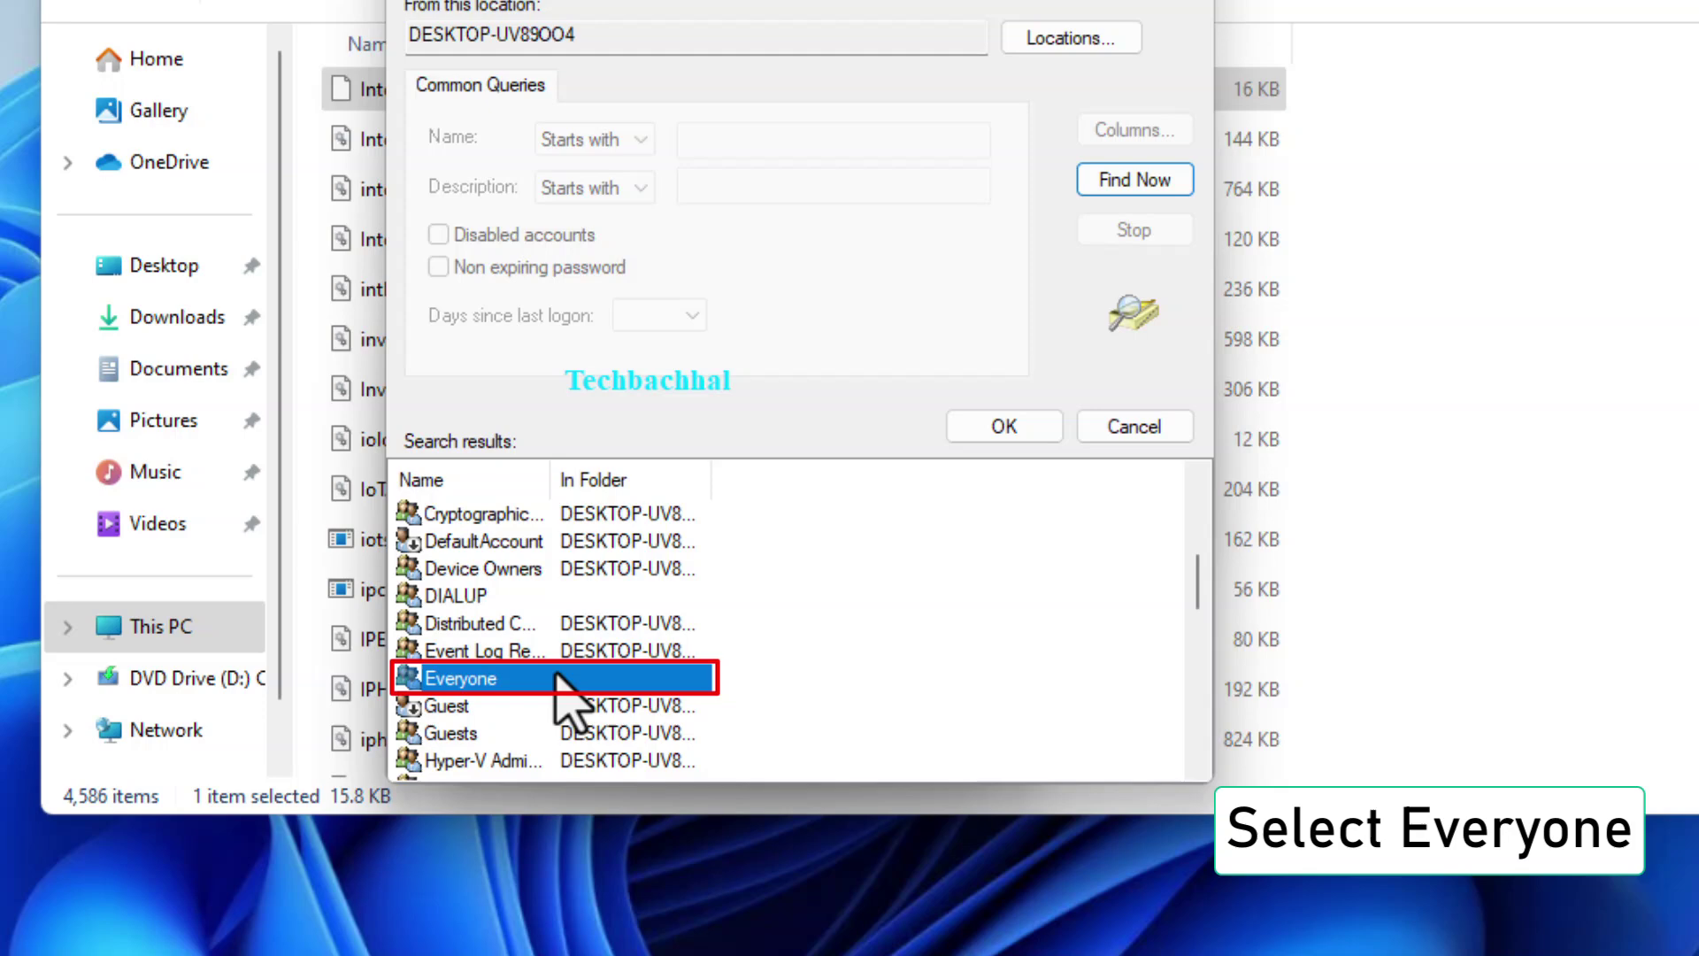
click(1006, 429)
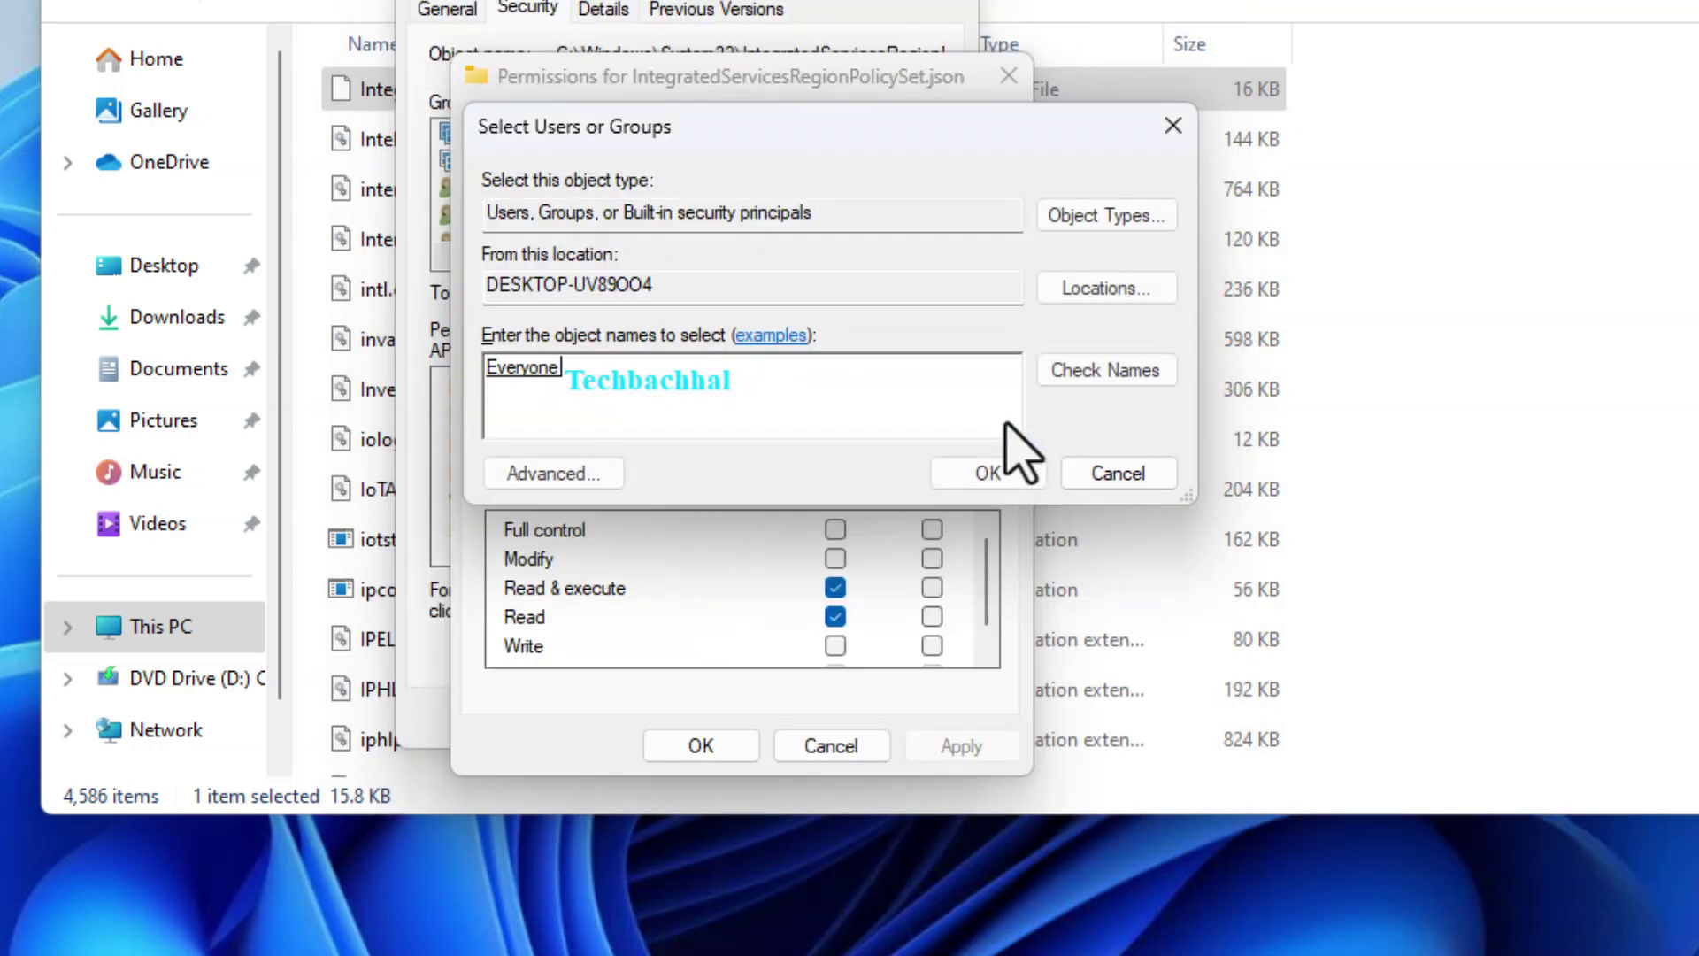
Allow Everyone Full control, accept the Windows Security warning, and close Properties
click(990, 475)
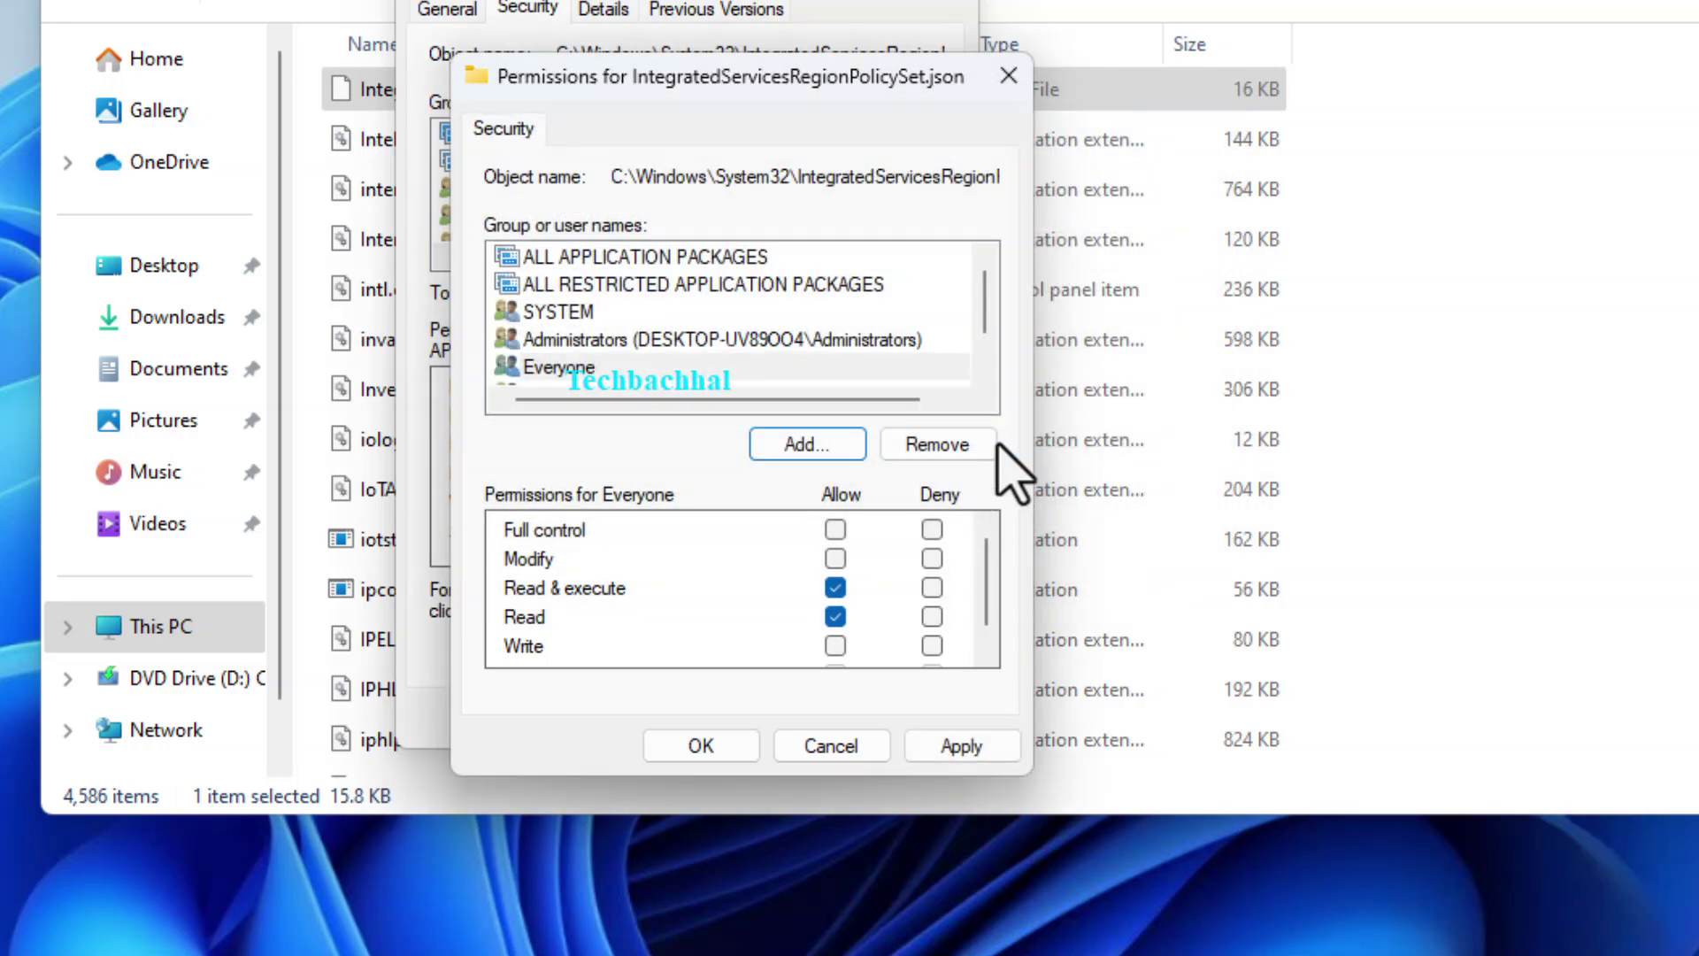
click(571, 368)
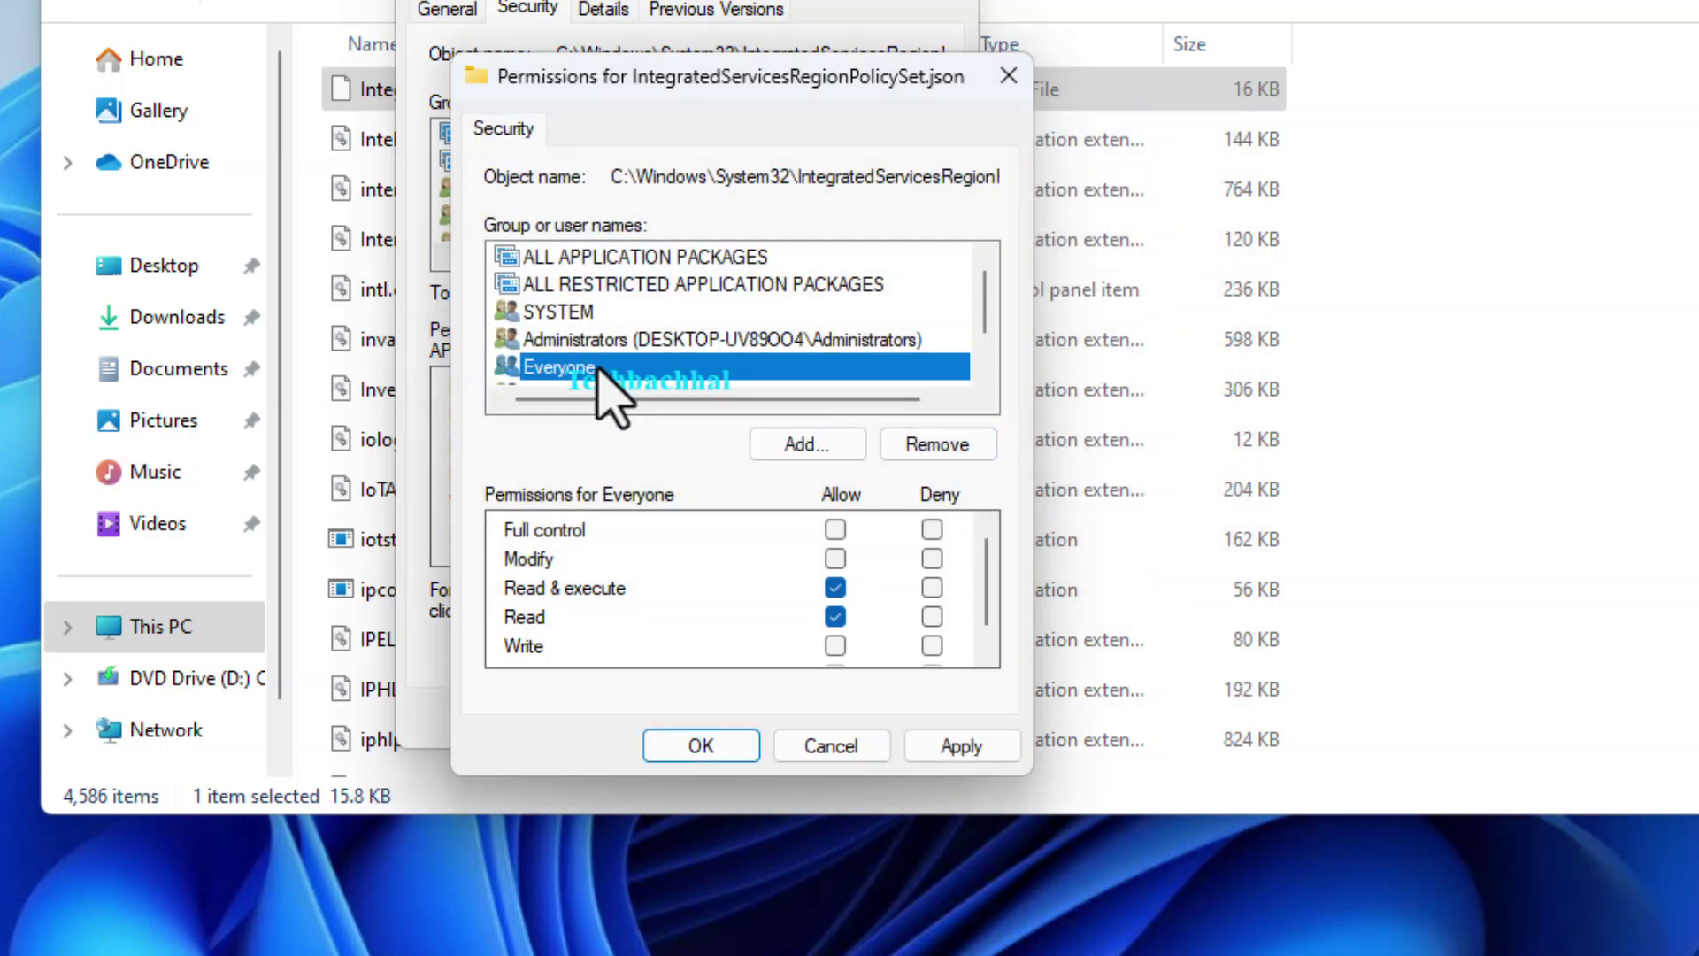
click(835, 529)
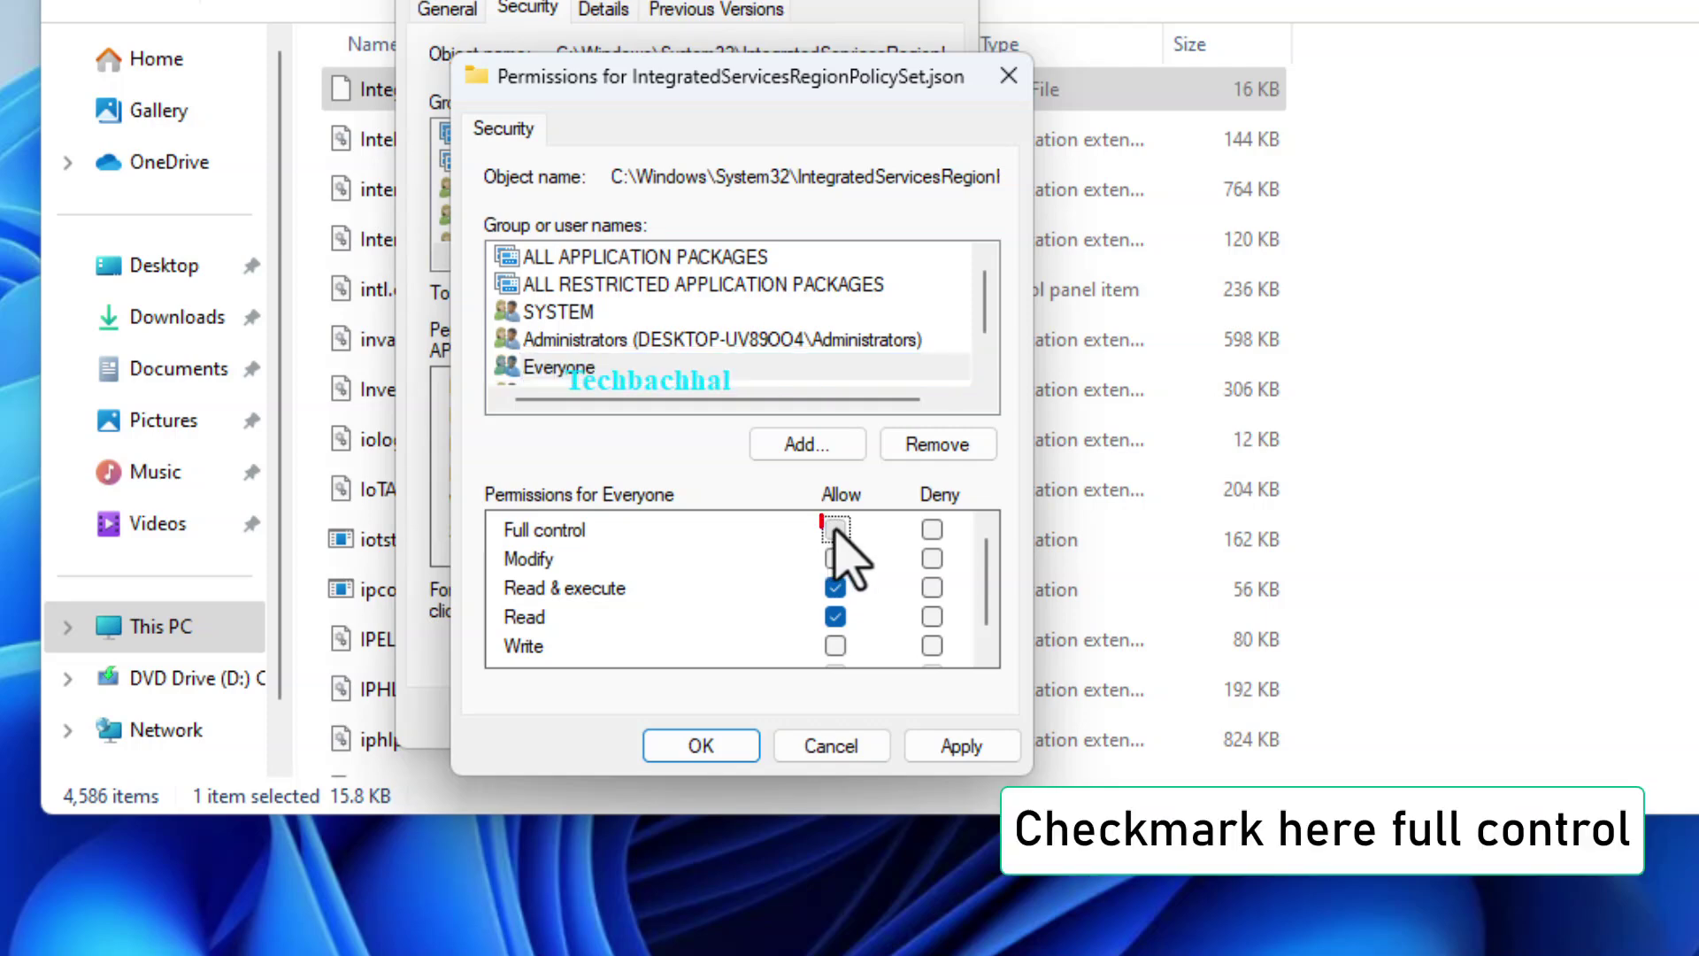
click(963, 747)
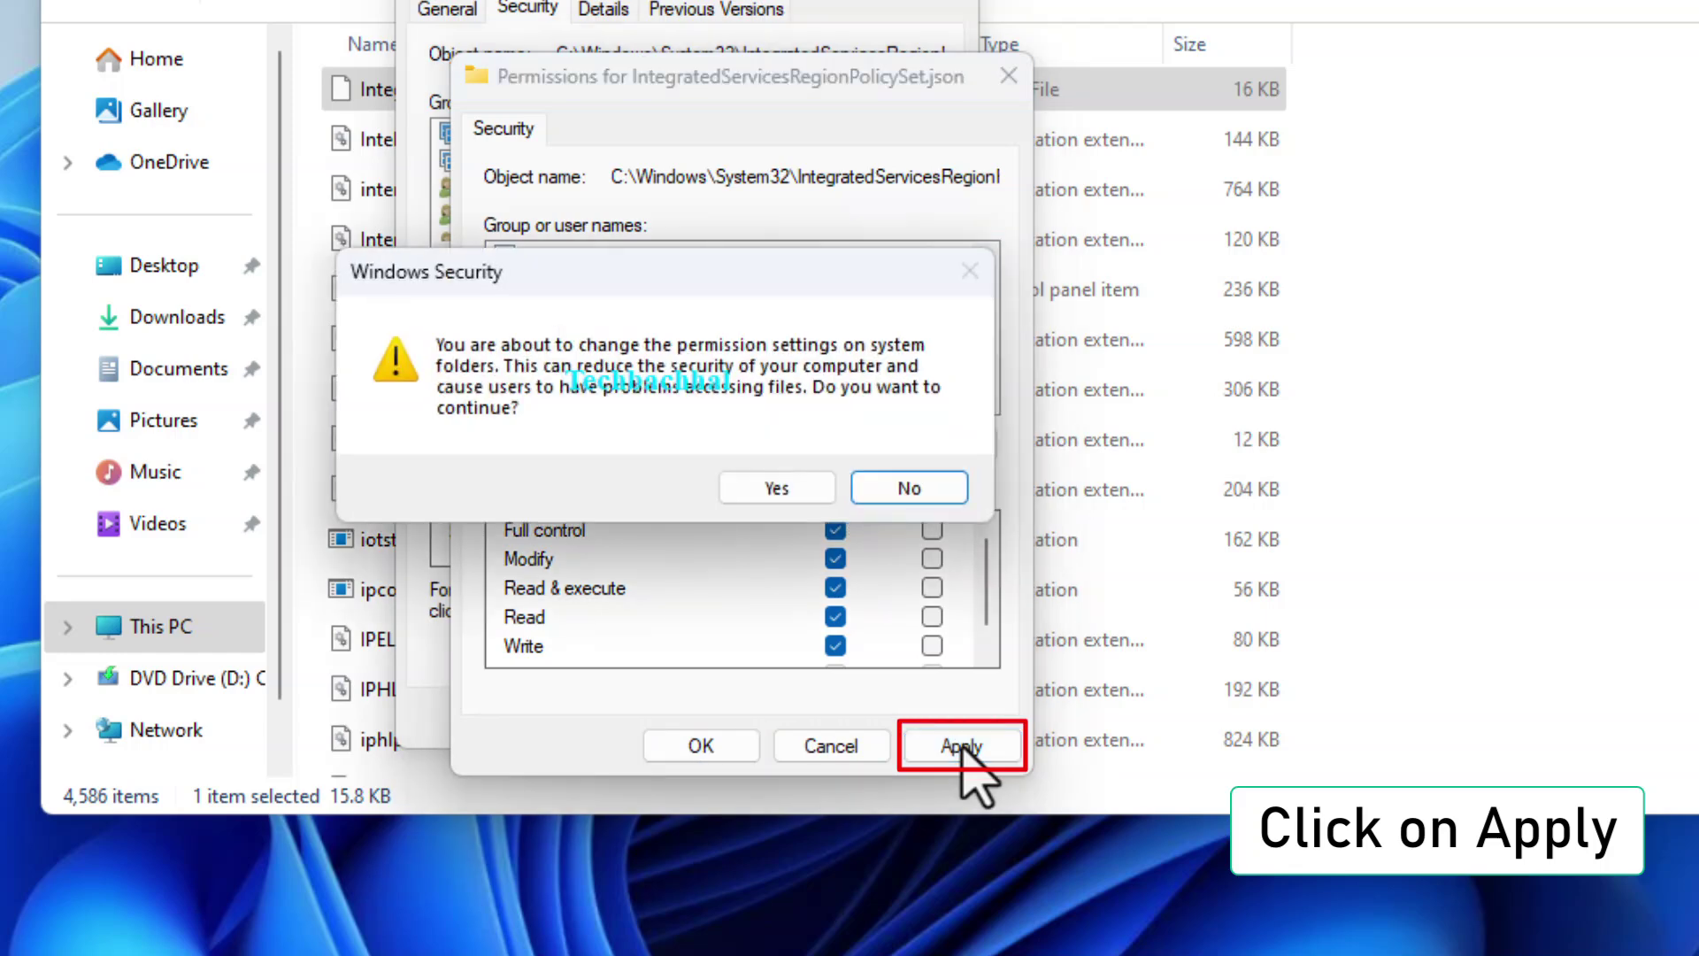
click(778, 488)
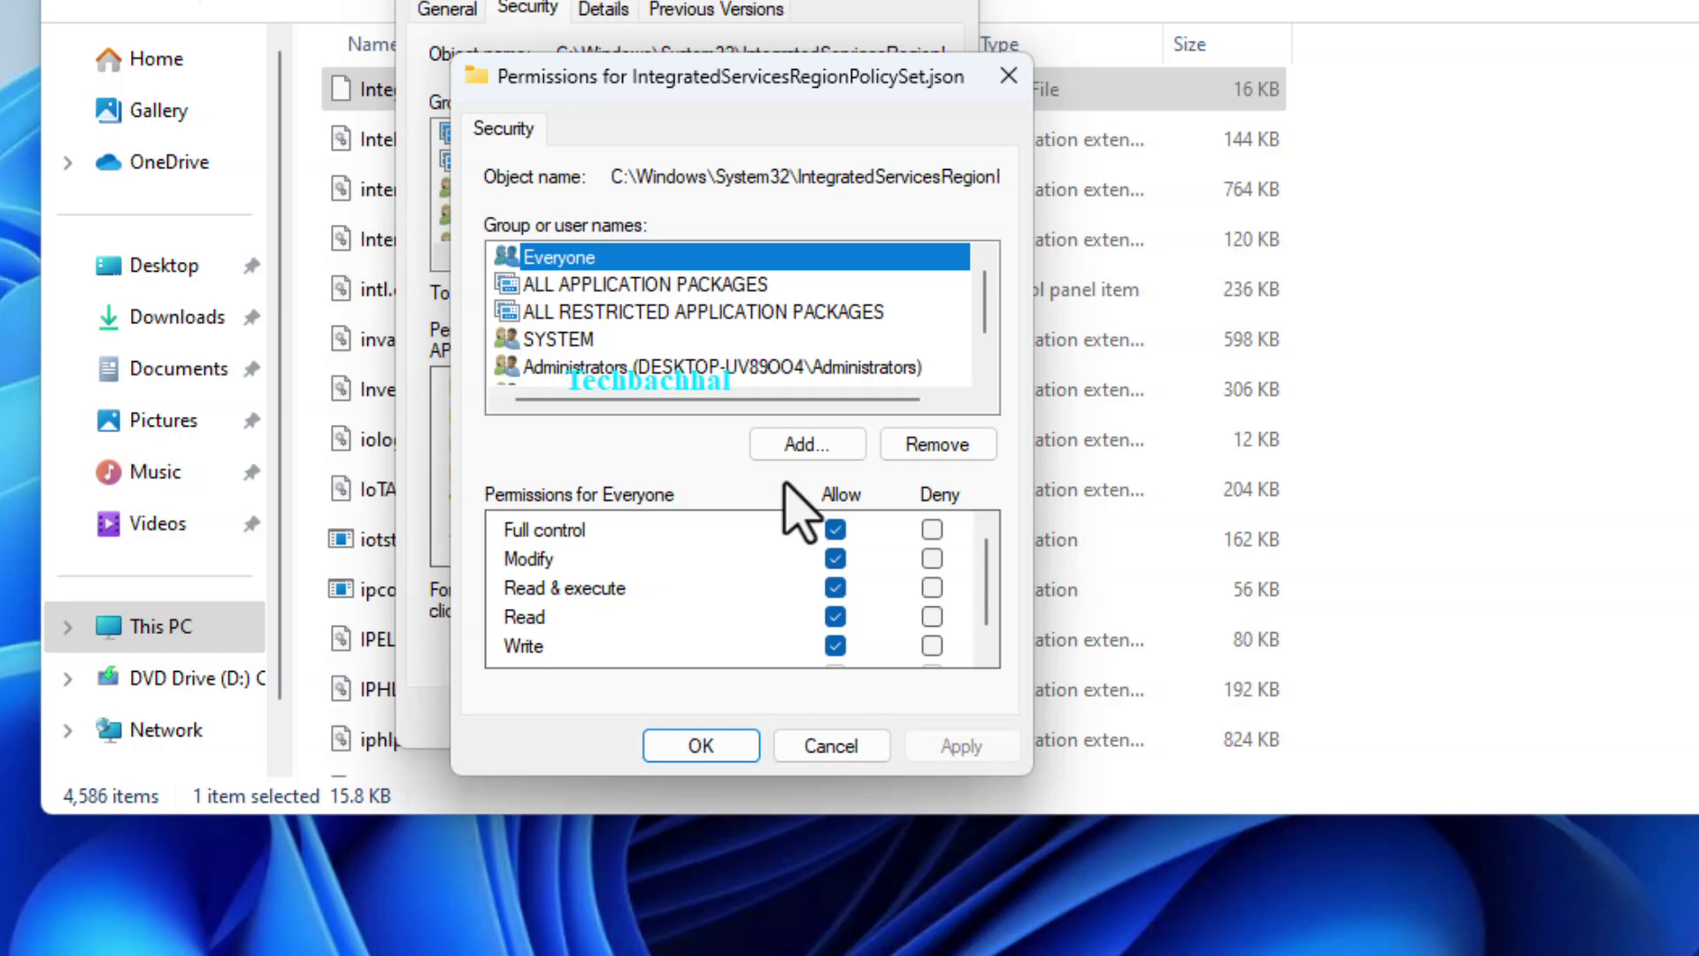
click(702, 747)
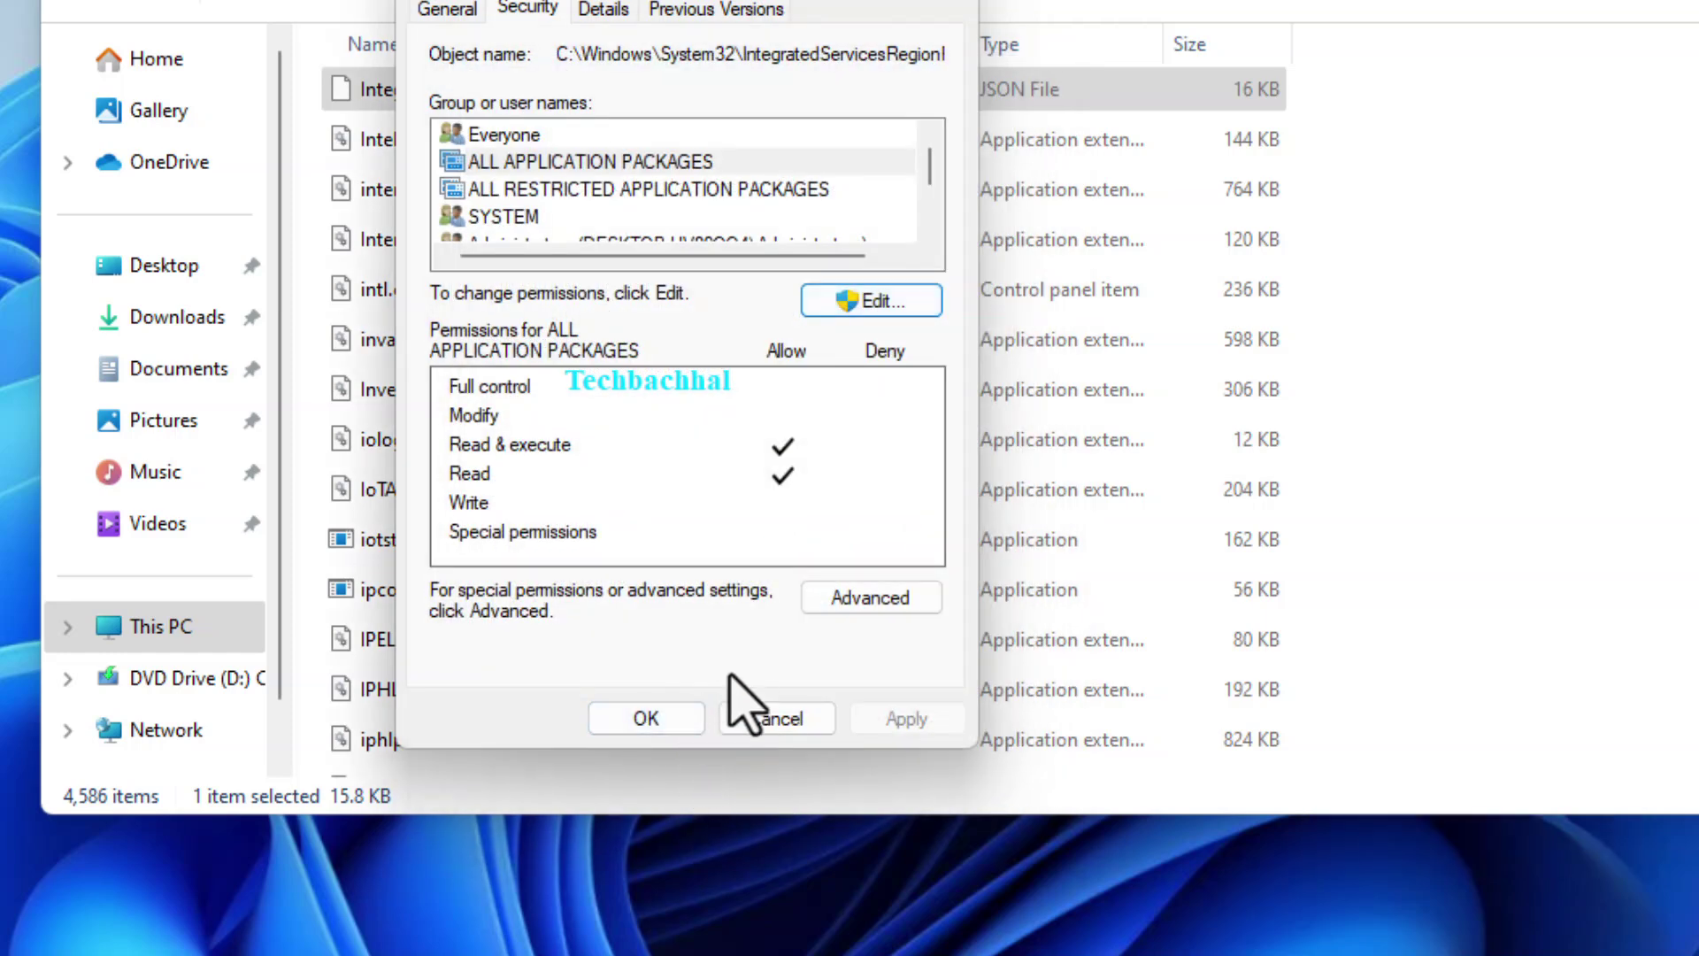
click(647, 718)
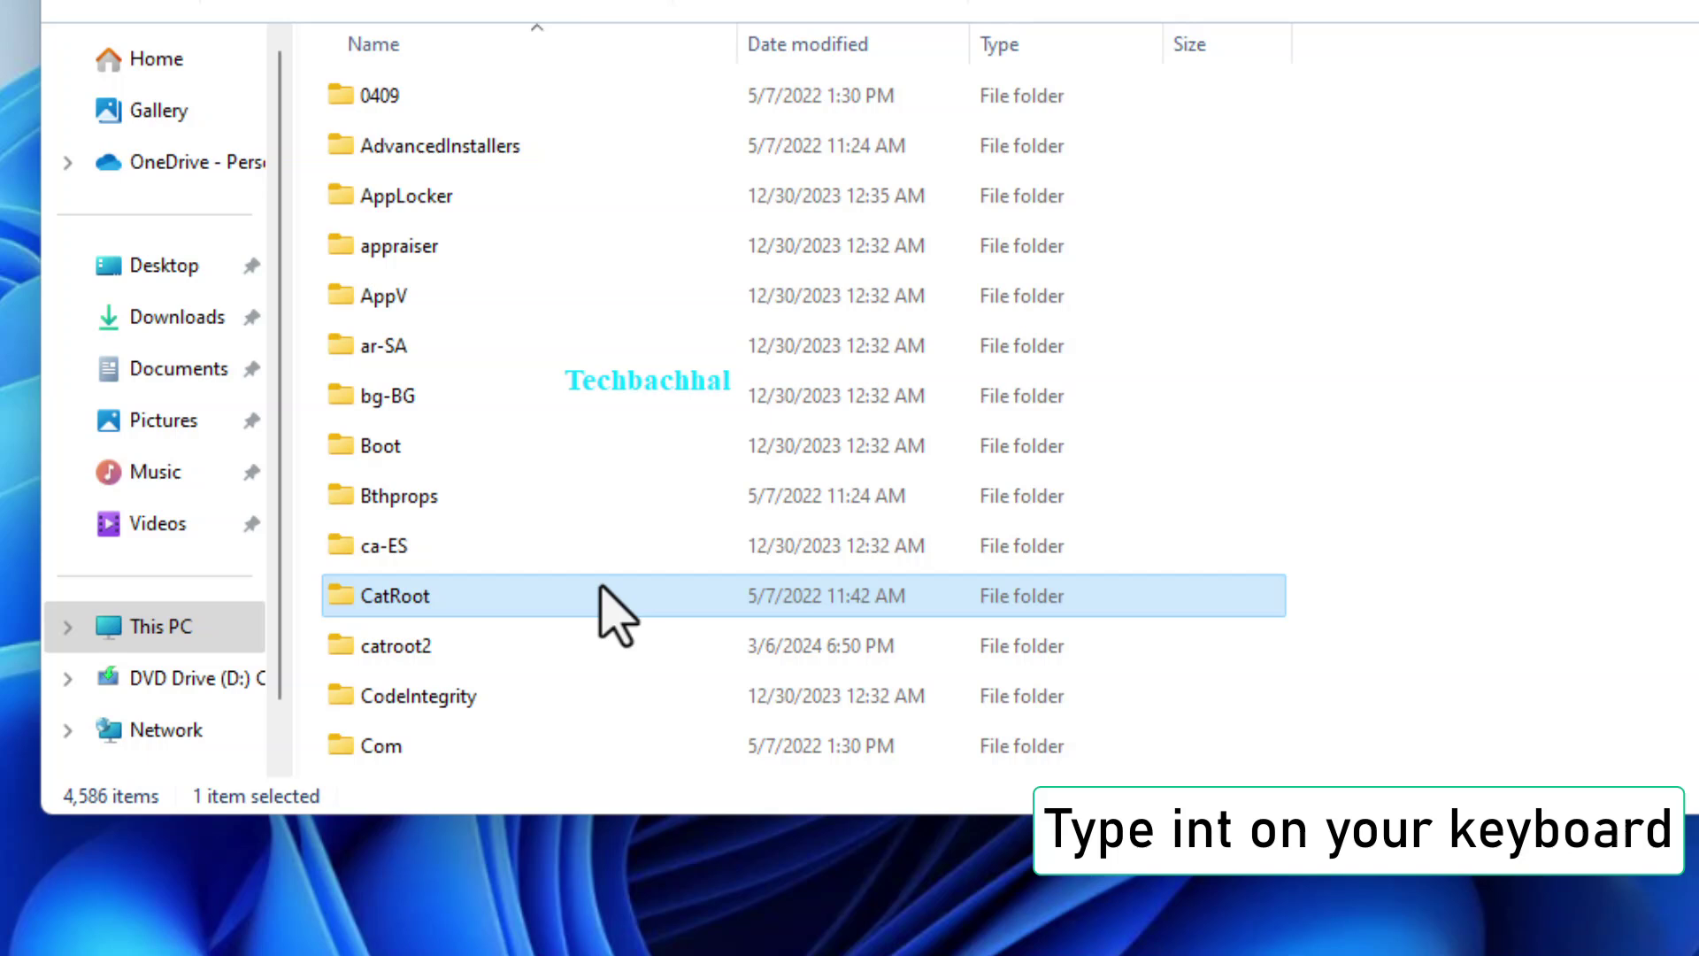
text(int)
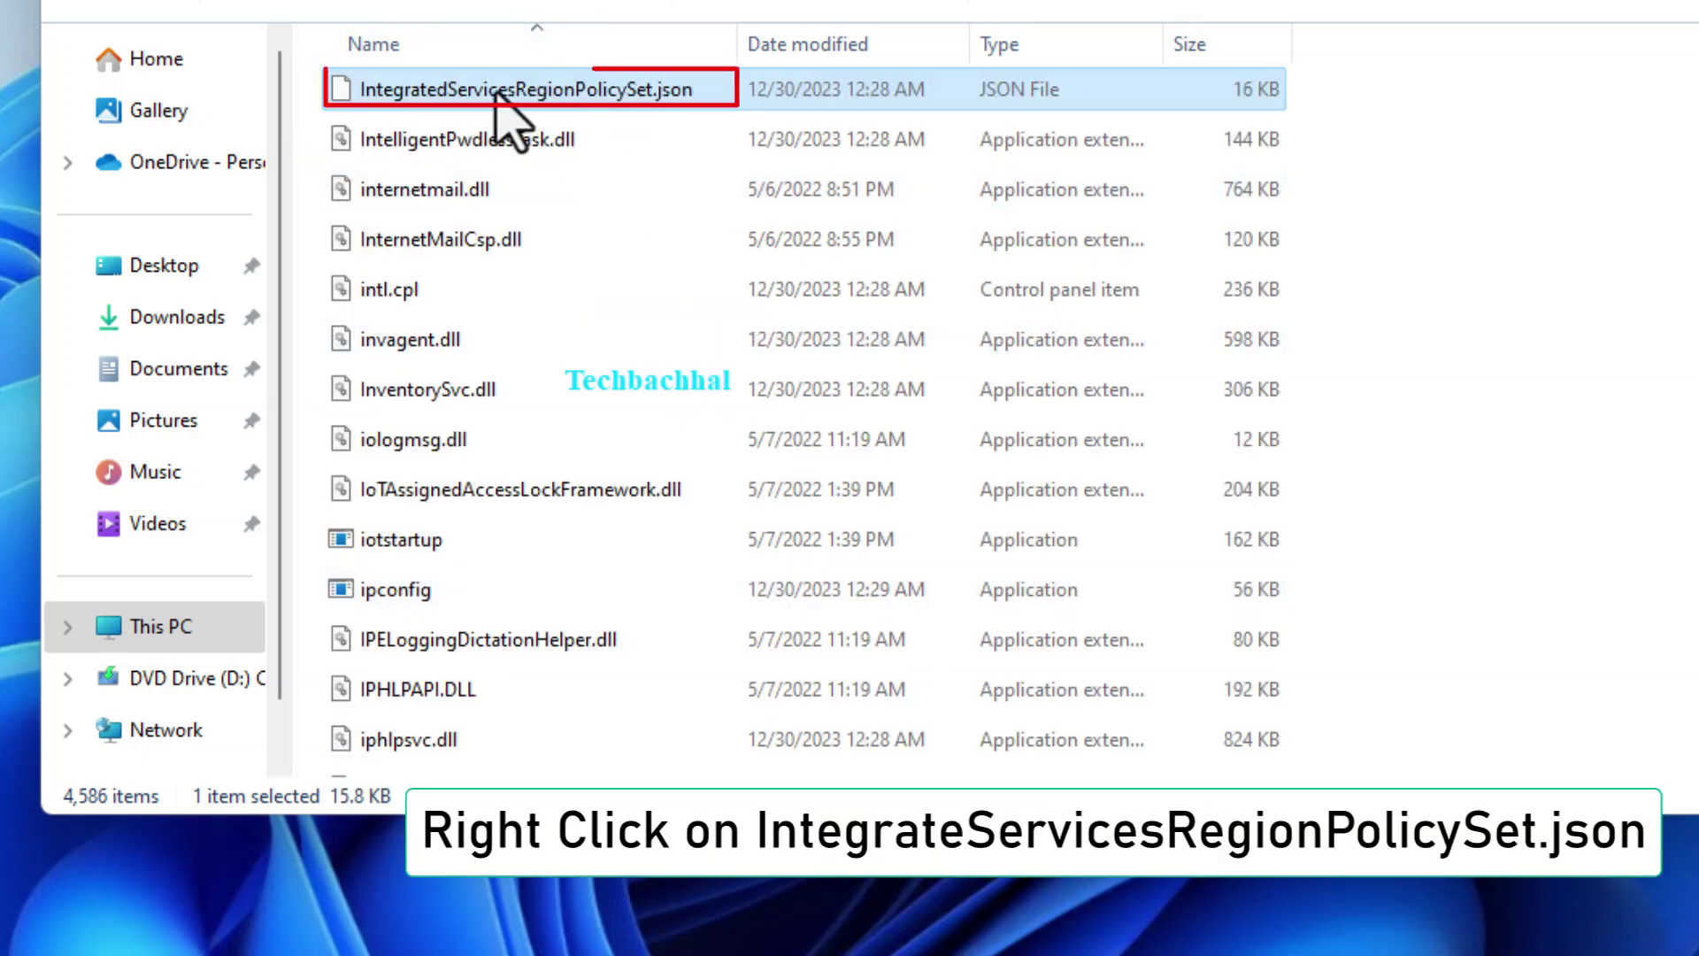
Choose Notepad from the Open with menu for IntegratedServicesRegionPolicySet.json
right_click(531, 94)
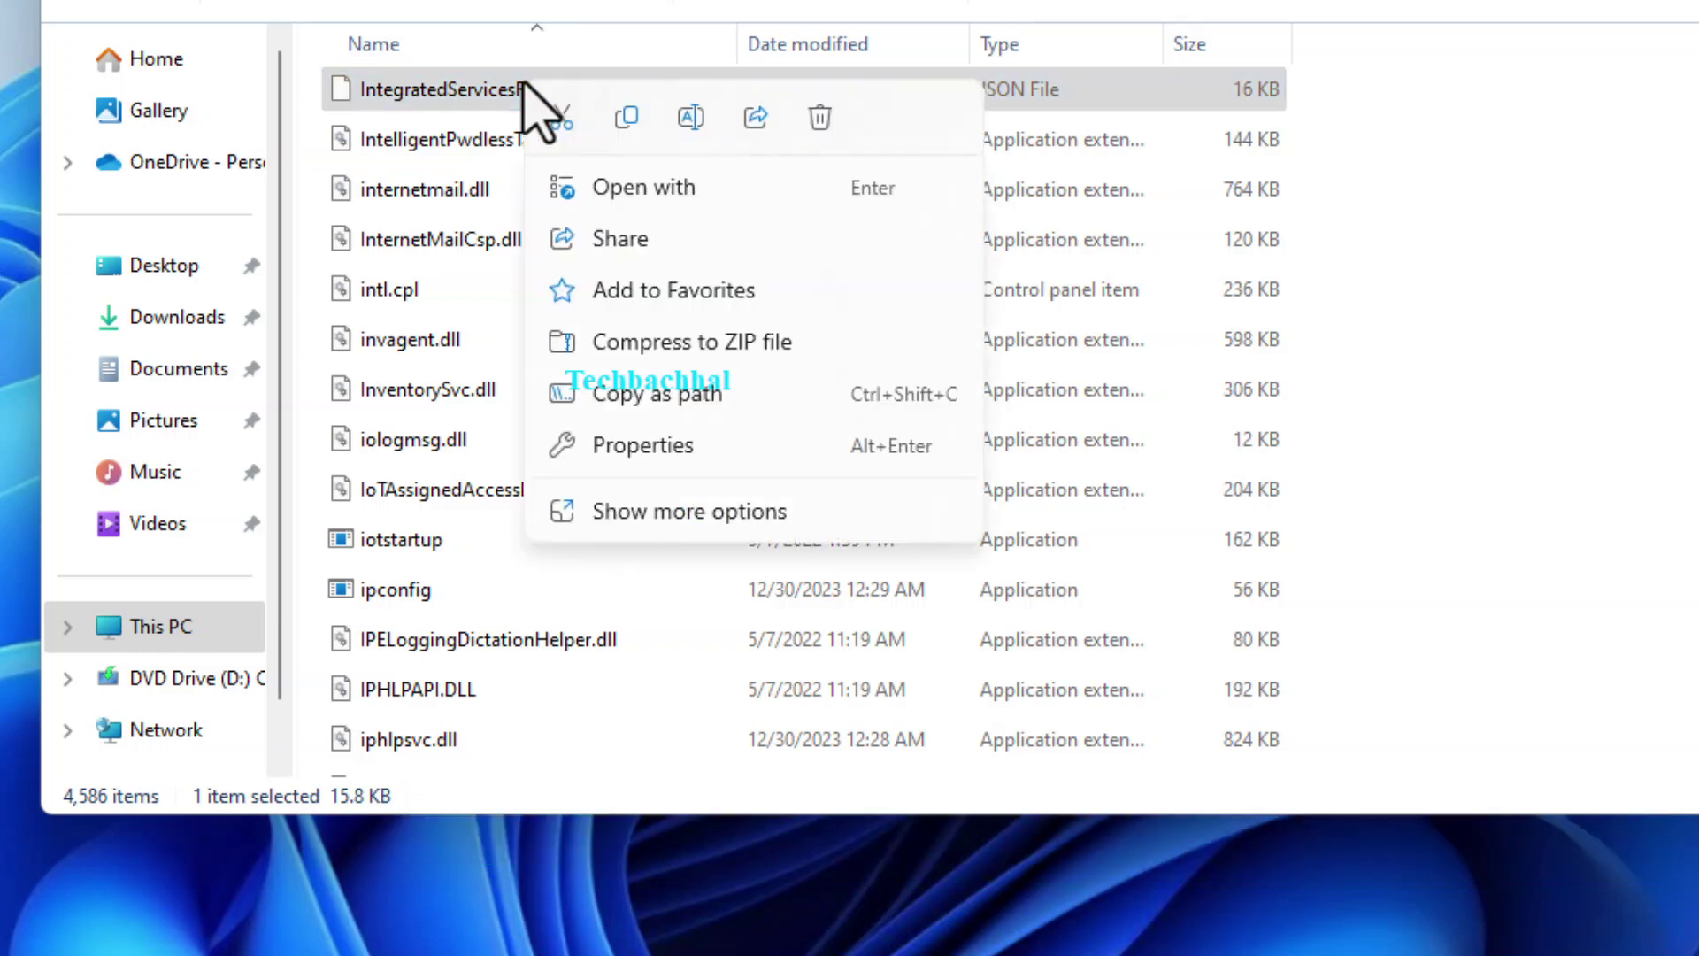
click(613, 192)
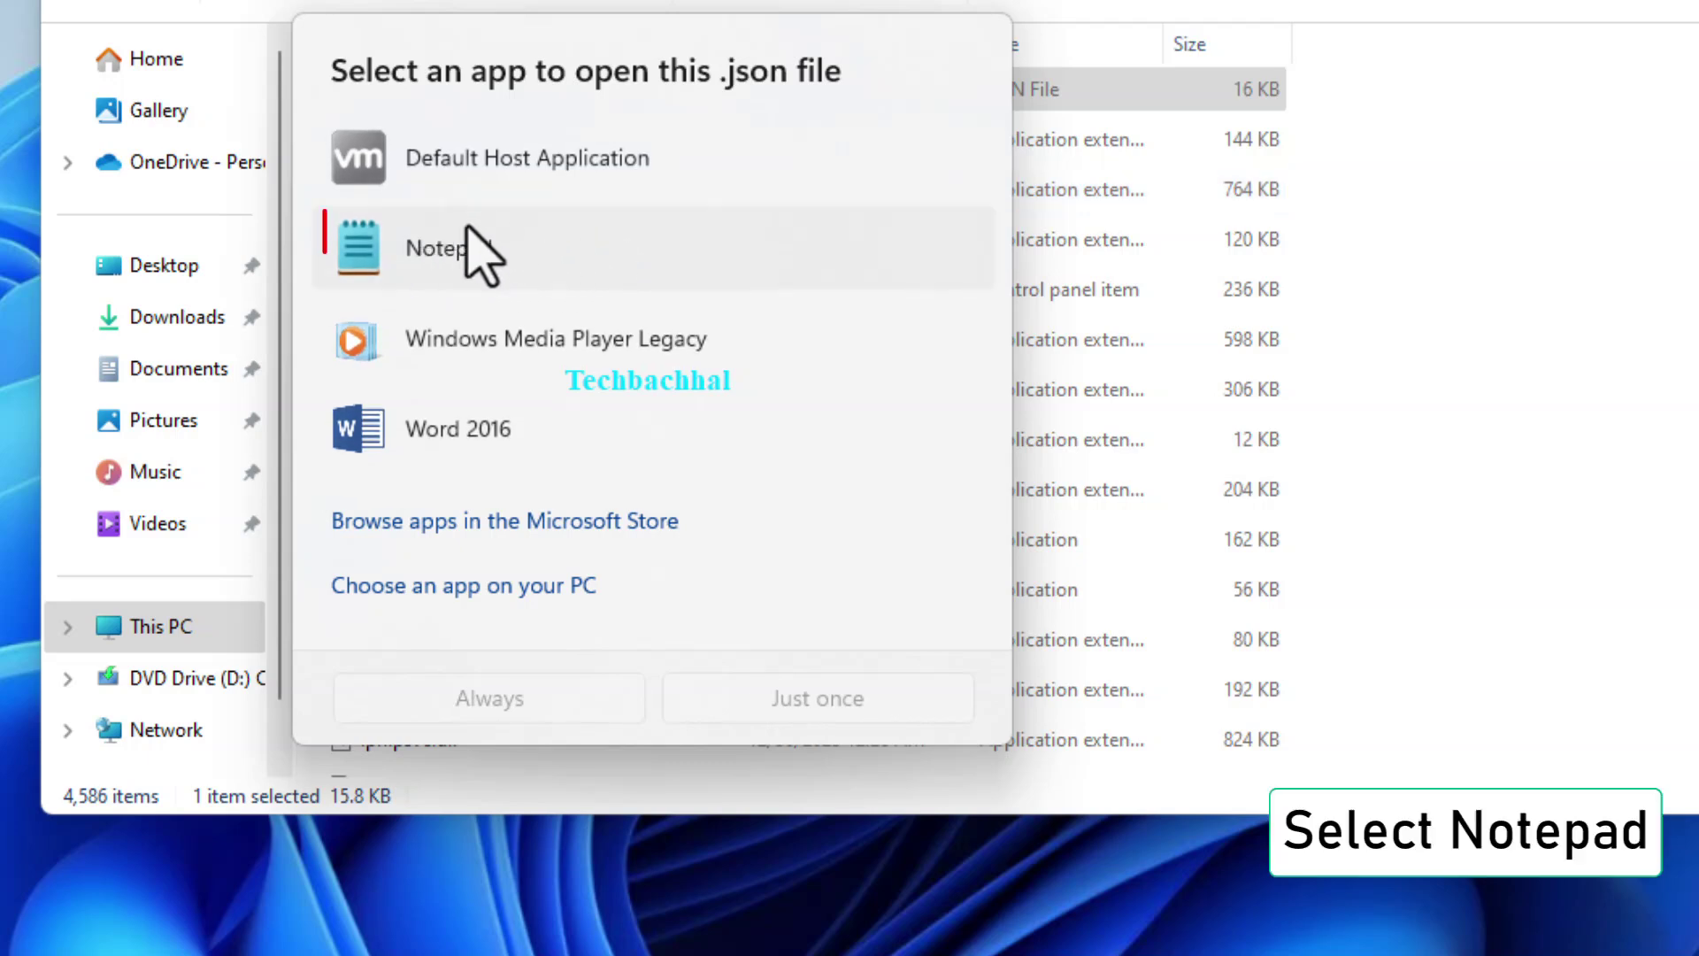
click(505, 260)
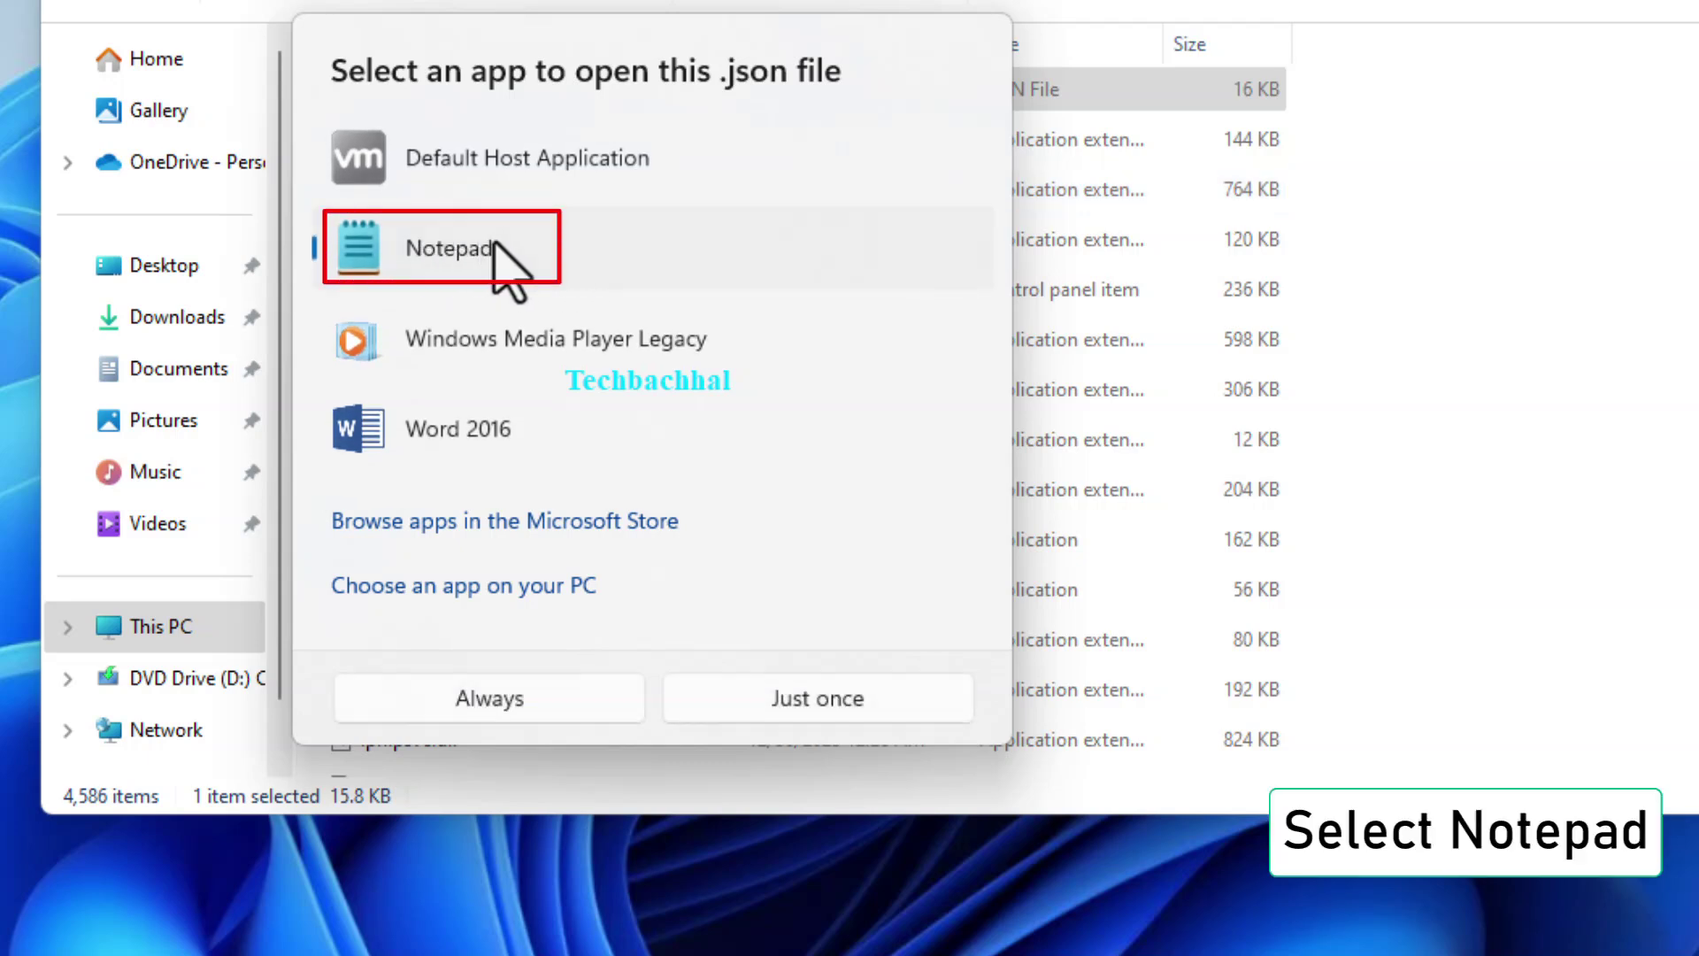
Open the JSON in Notepad just once and switch the Edge policy's defaultState to enabled
click(821, 699)
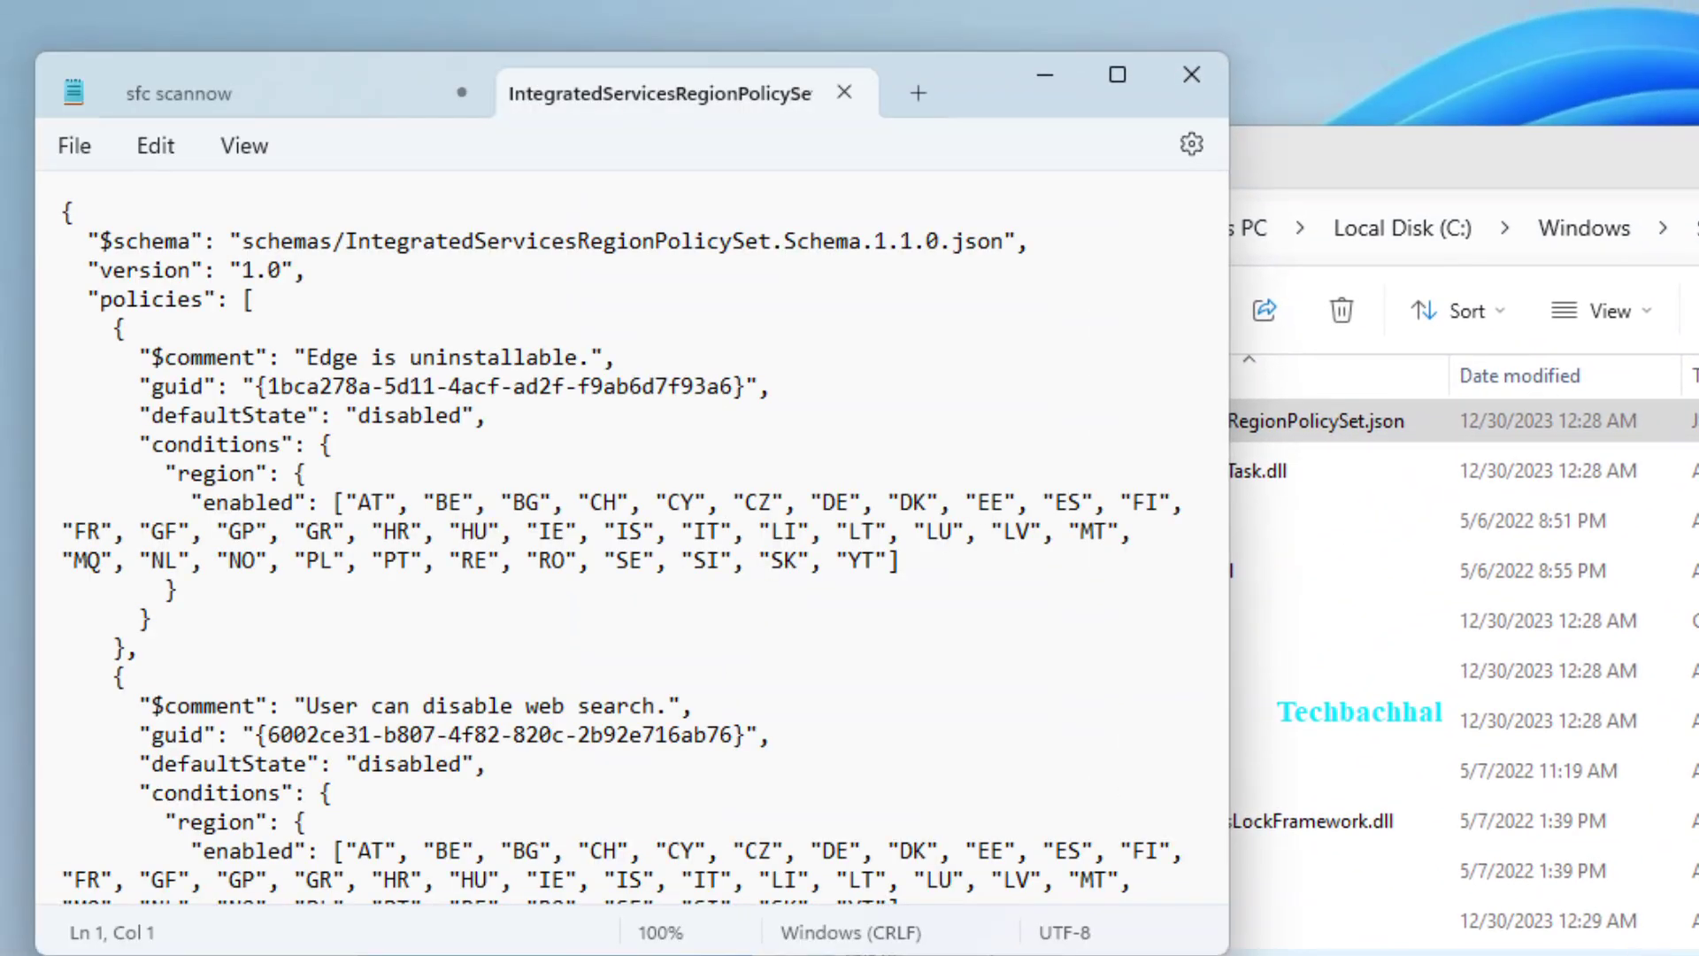
drag(994, 91, 1693, 301)
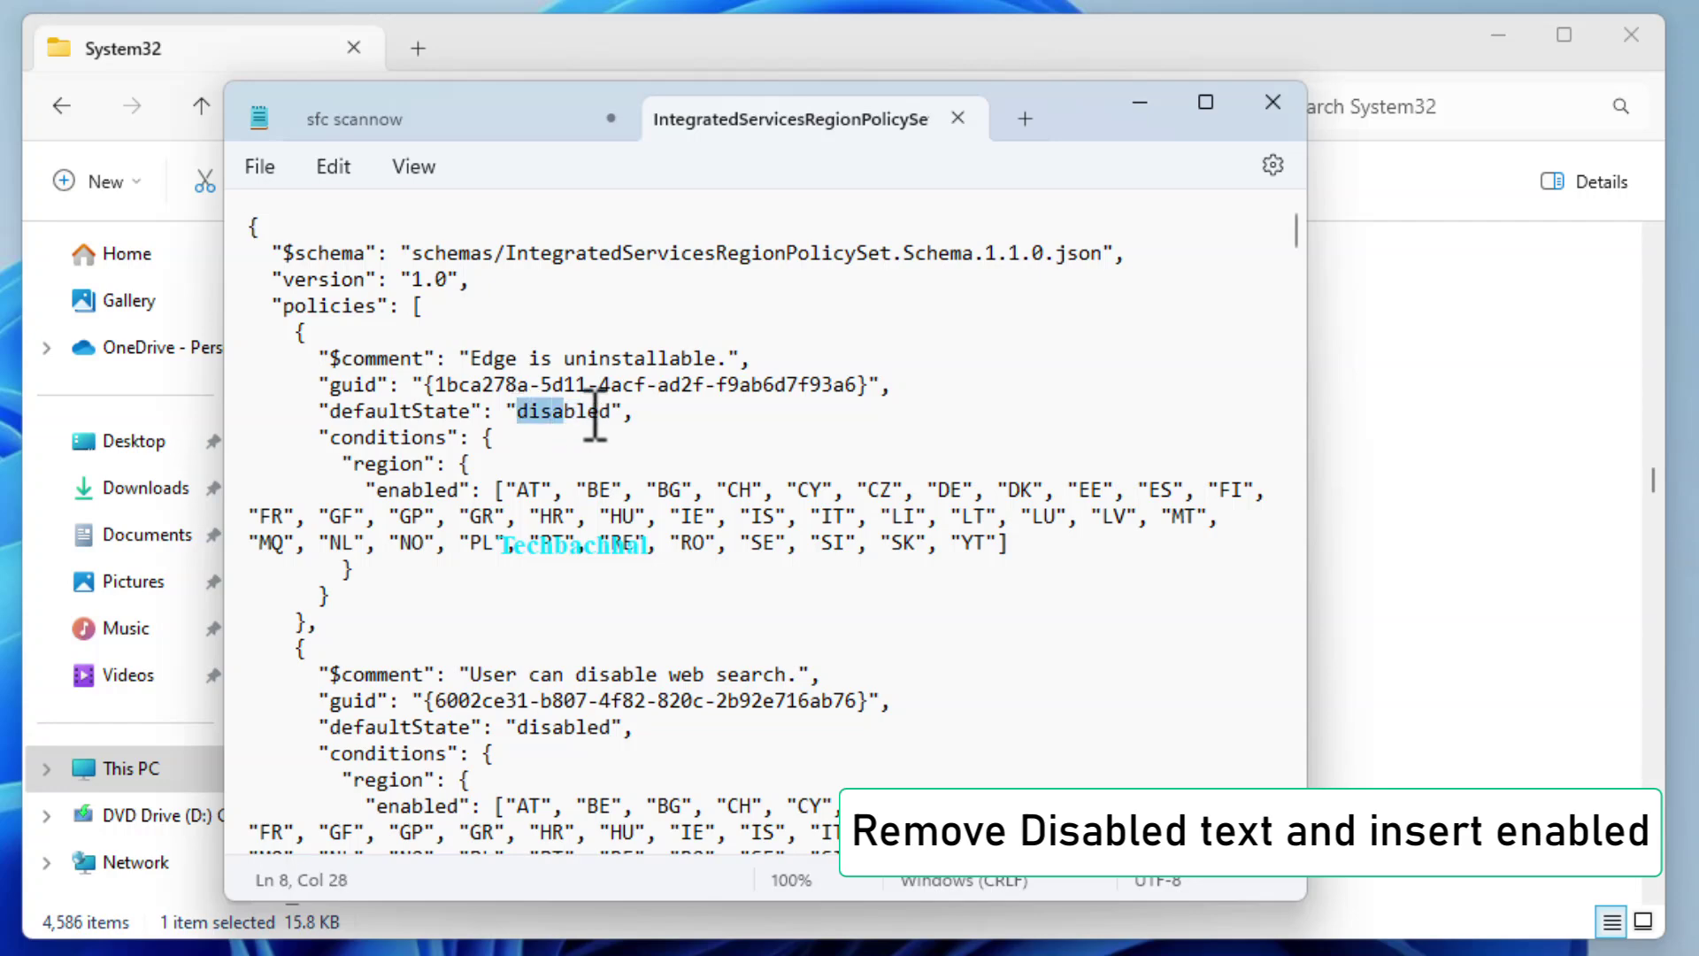
text(en)
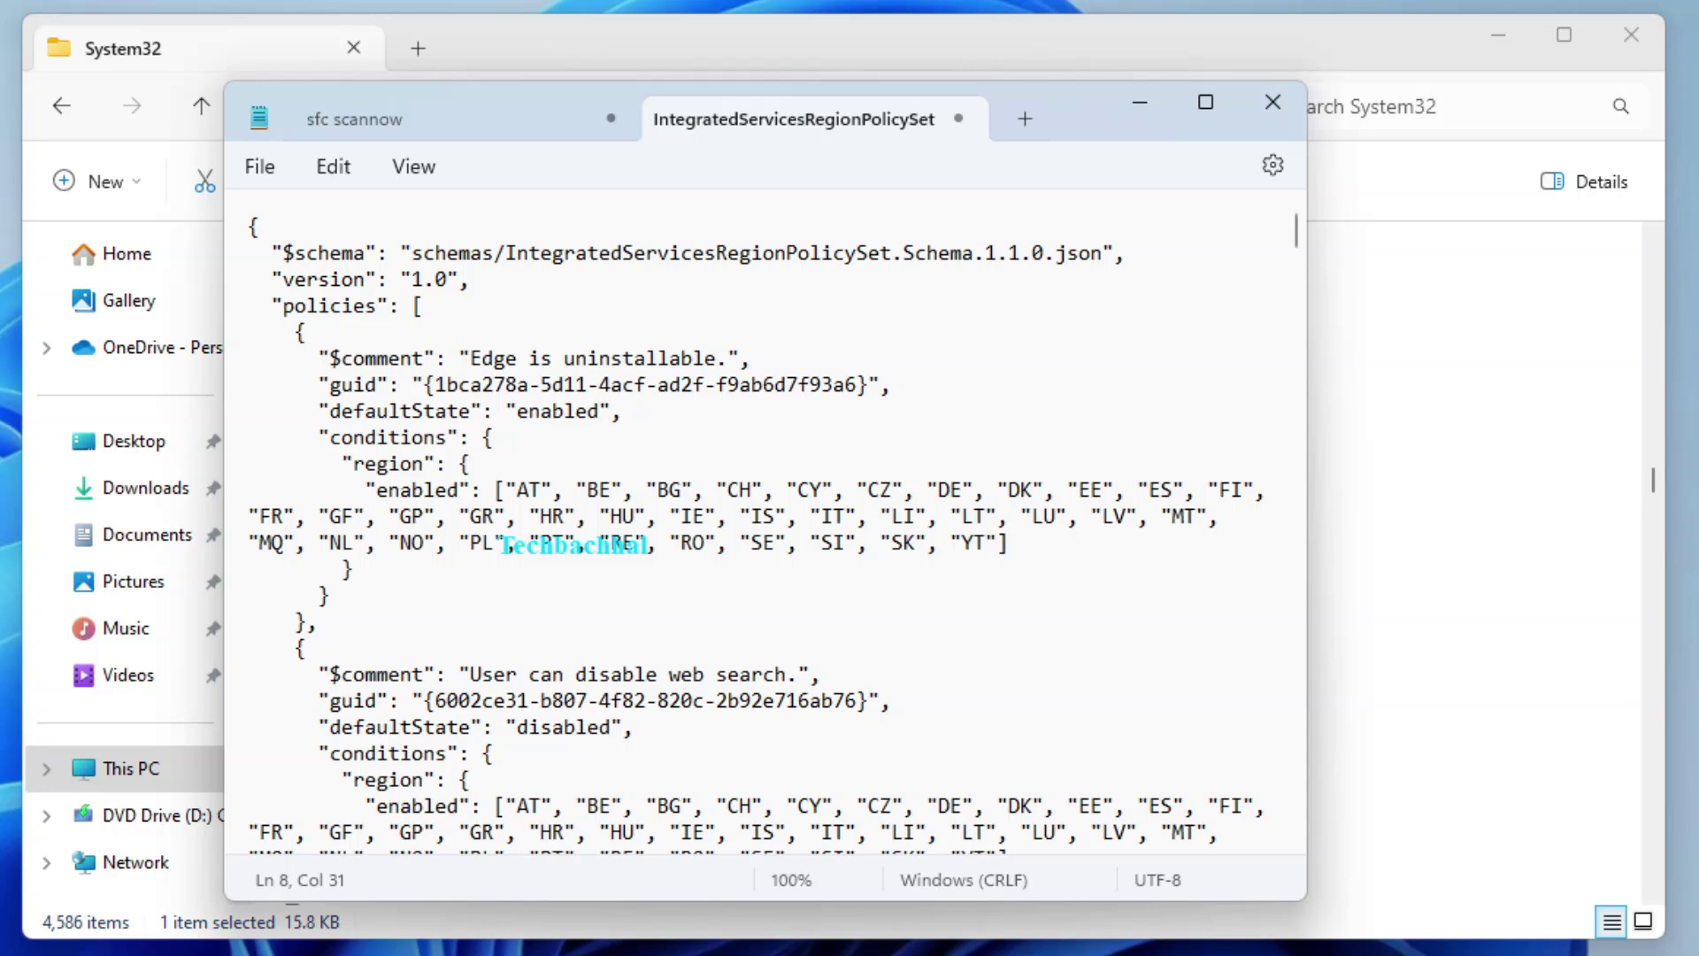
key(super)
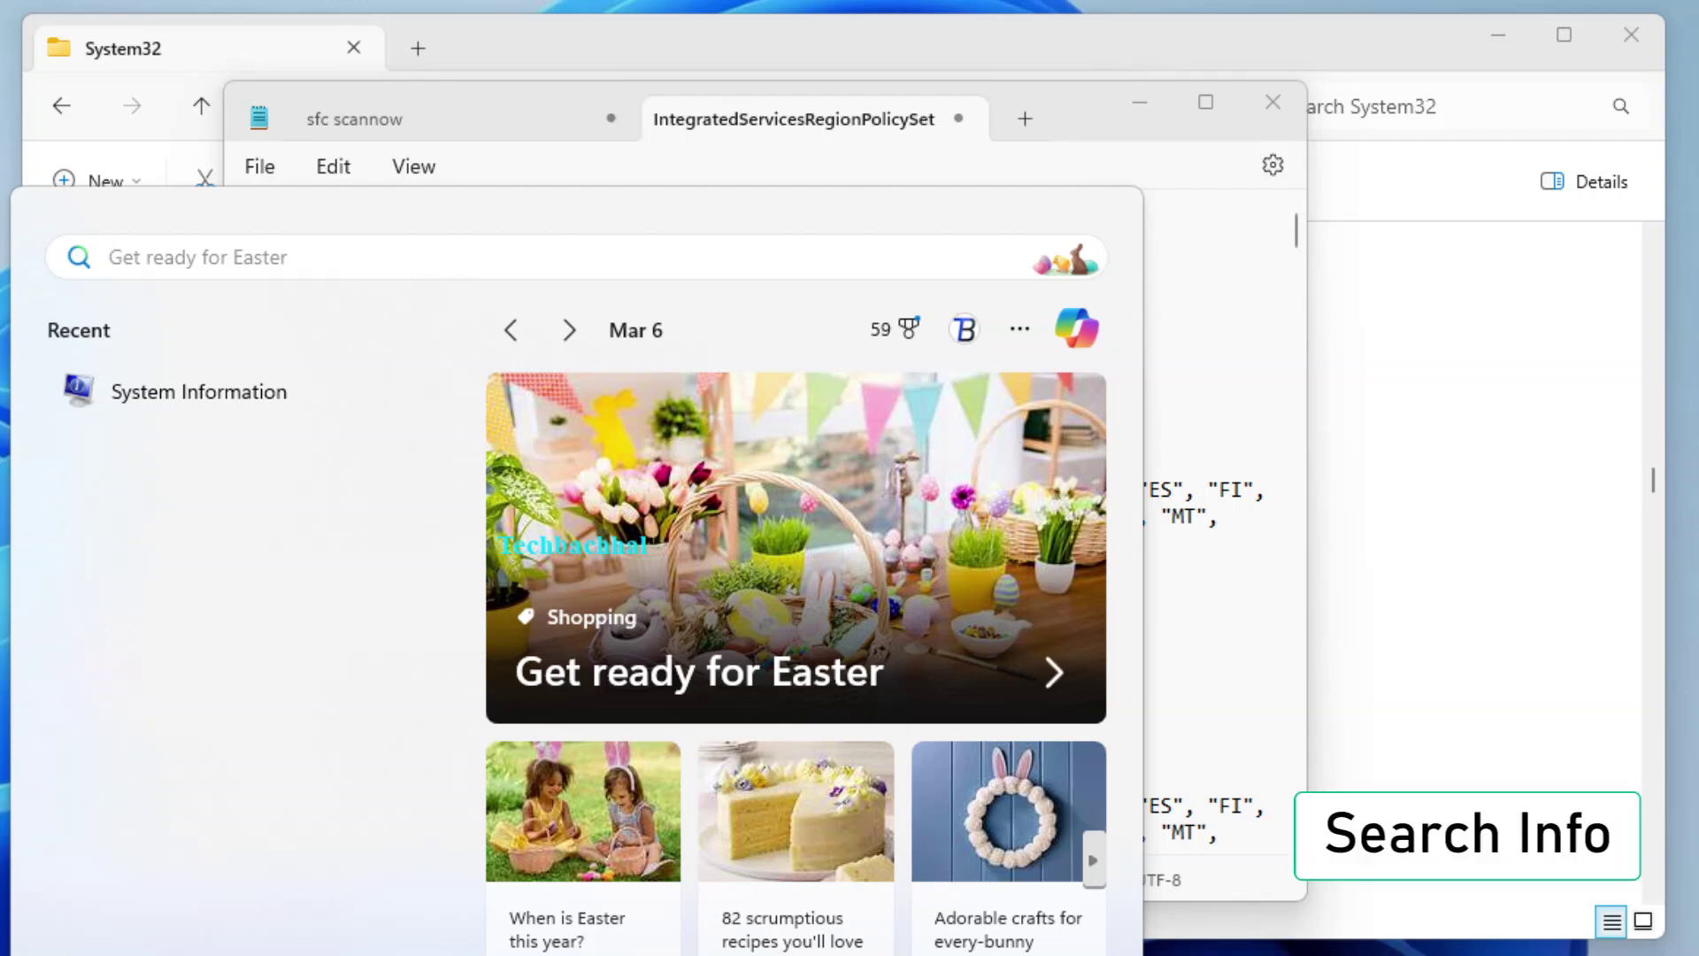
text(info)
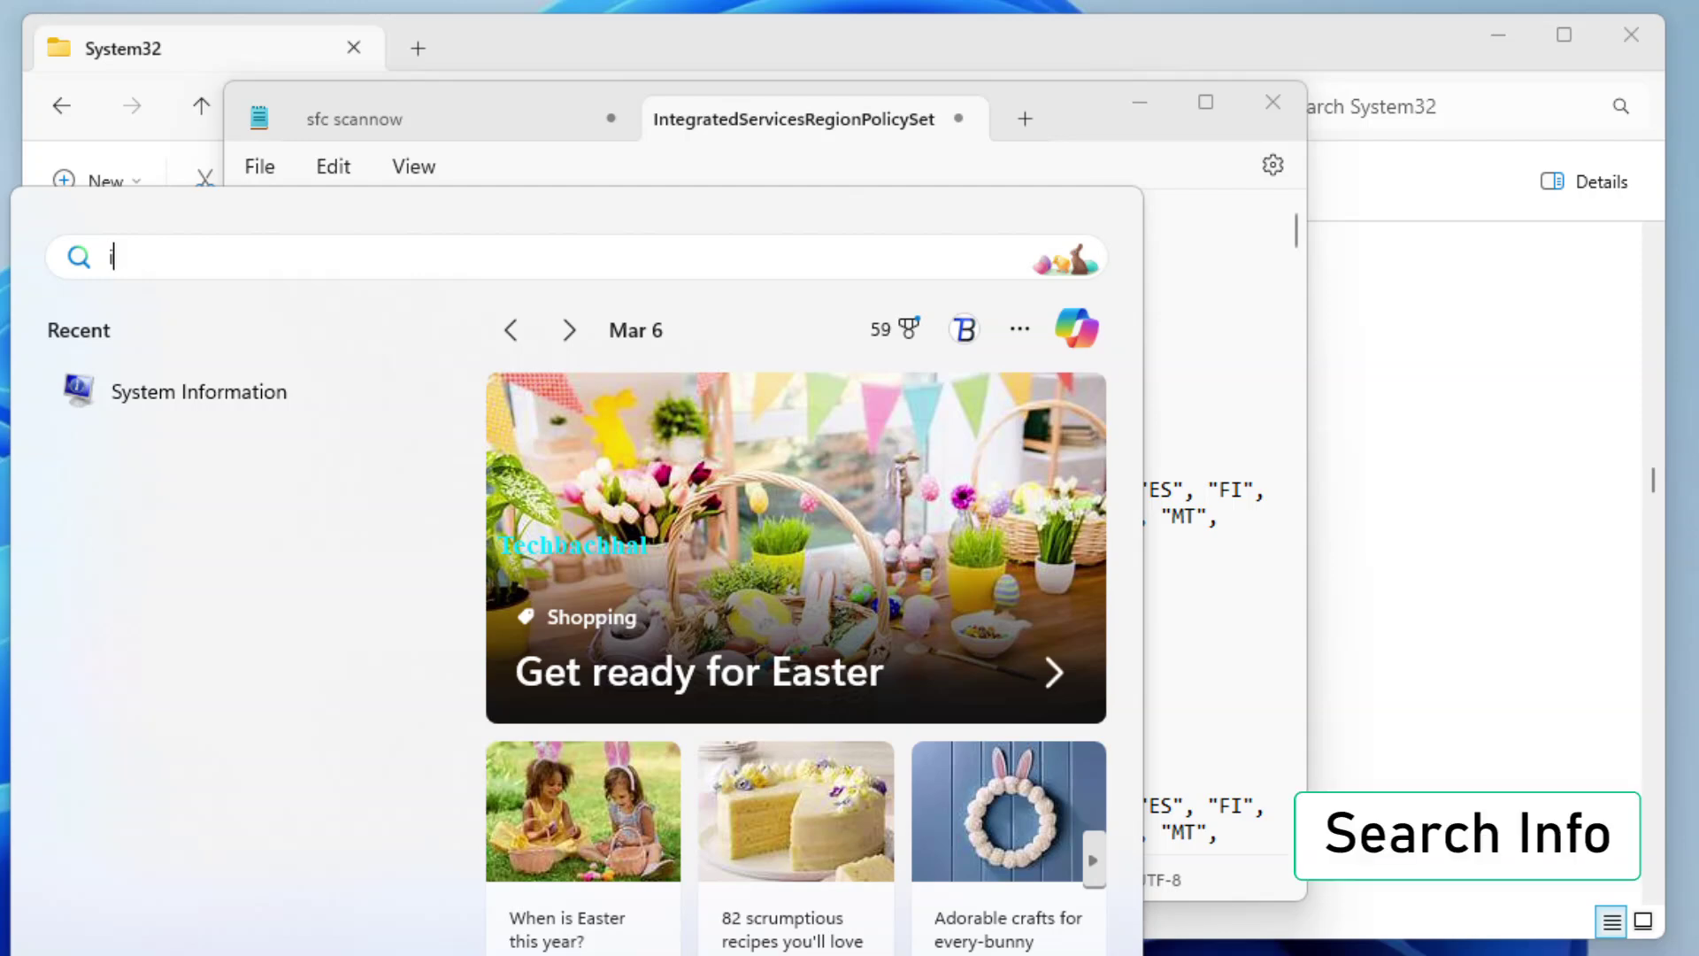
key(Down)
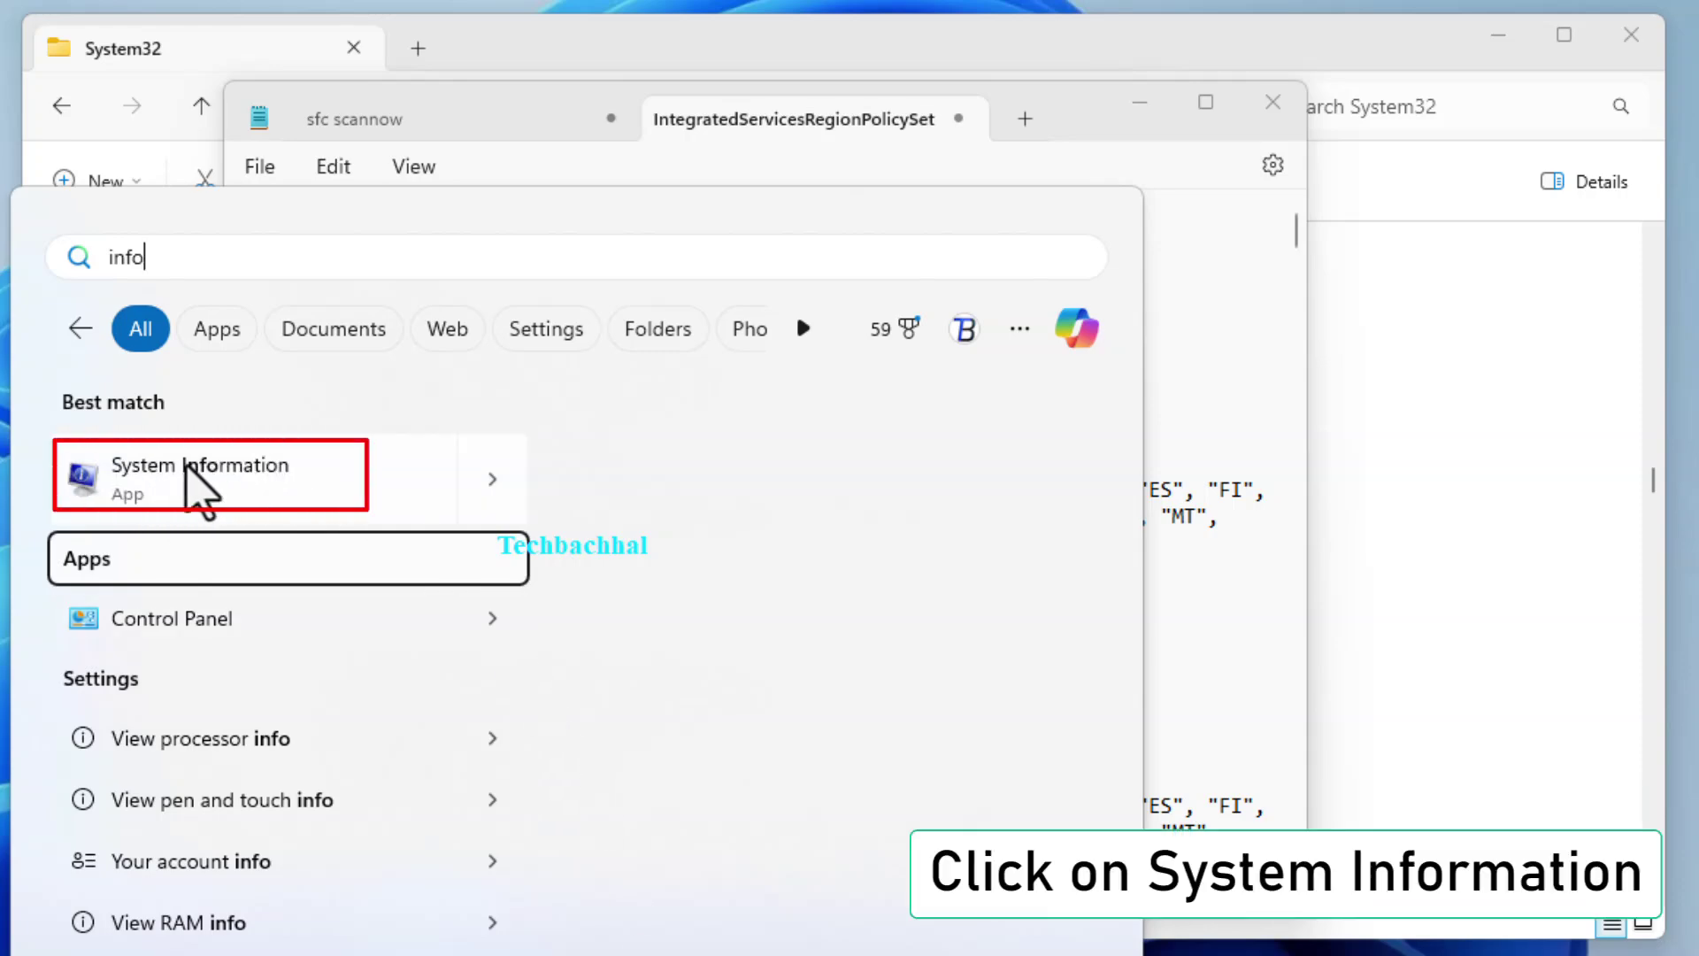
click(200, 485)
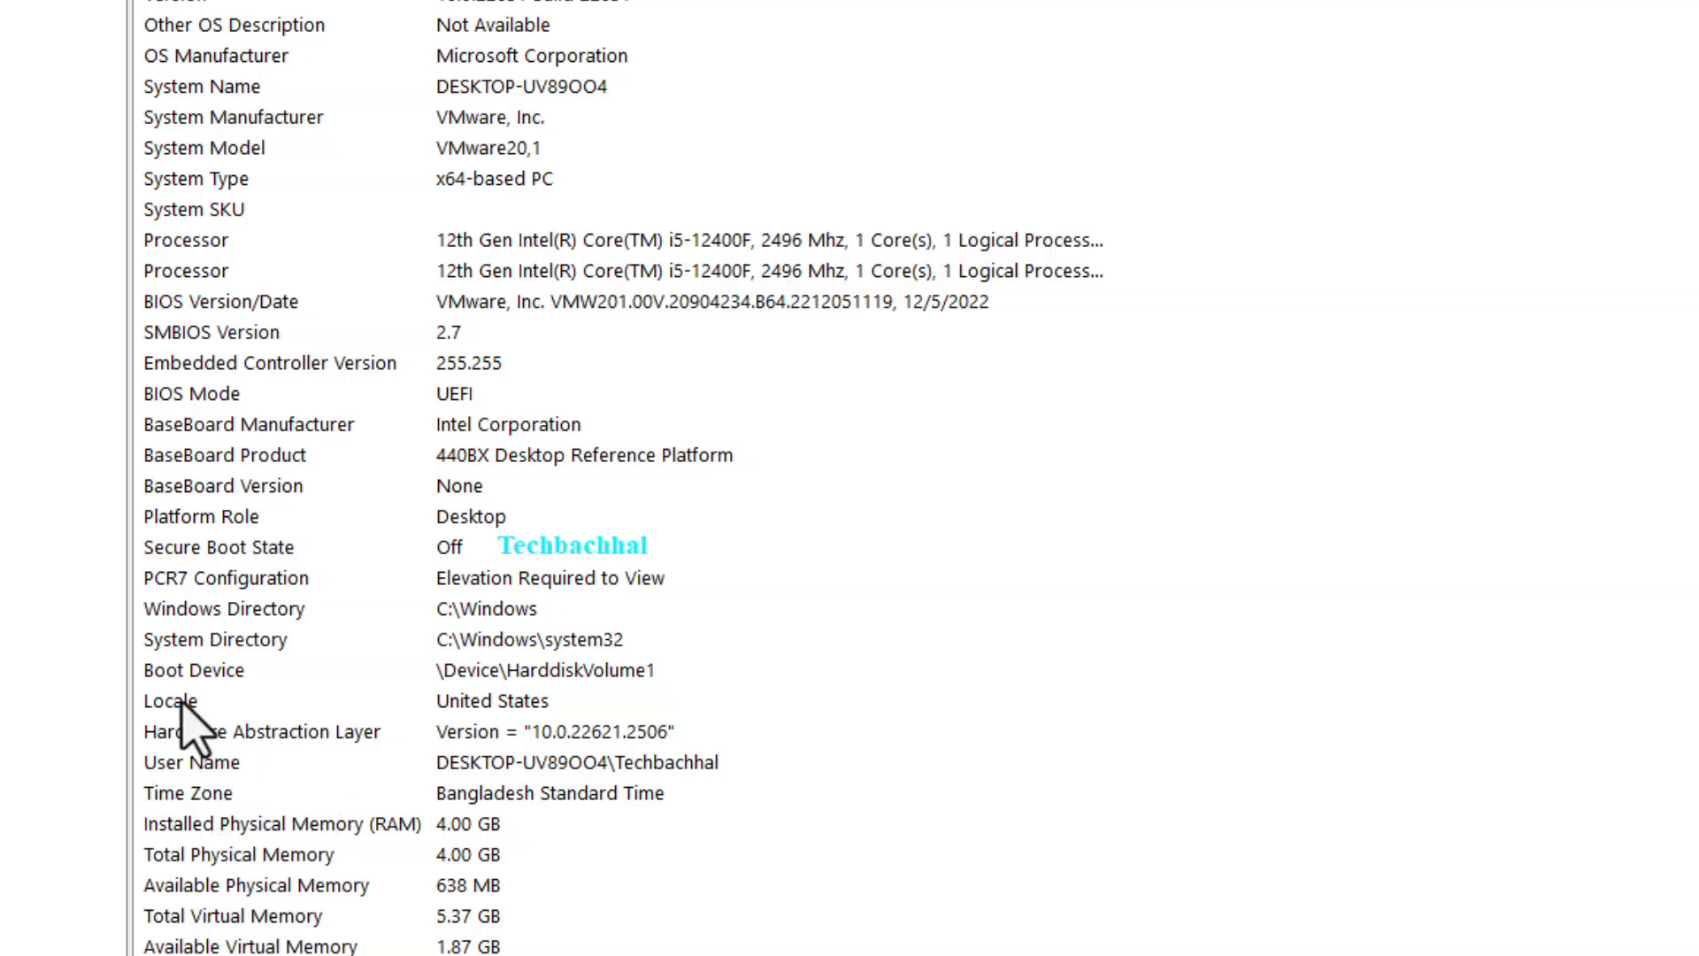
click(459, 703)
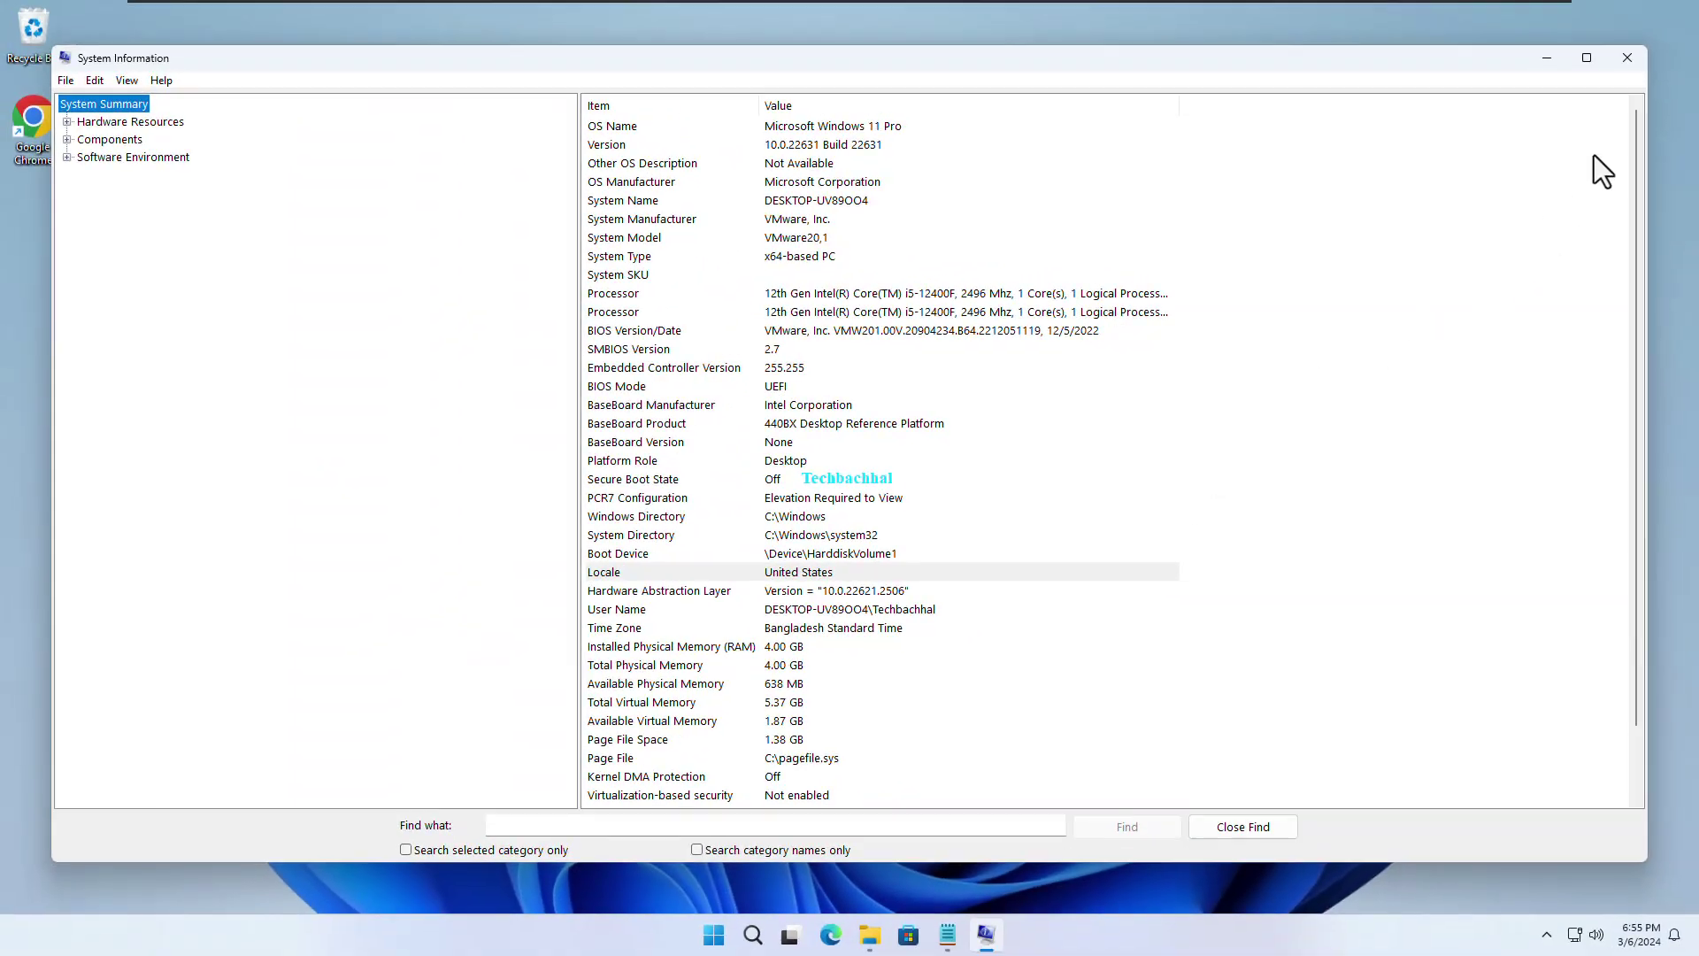
click(1629, 59)
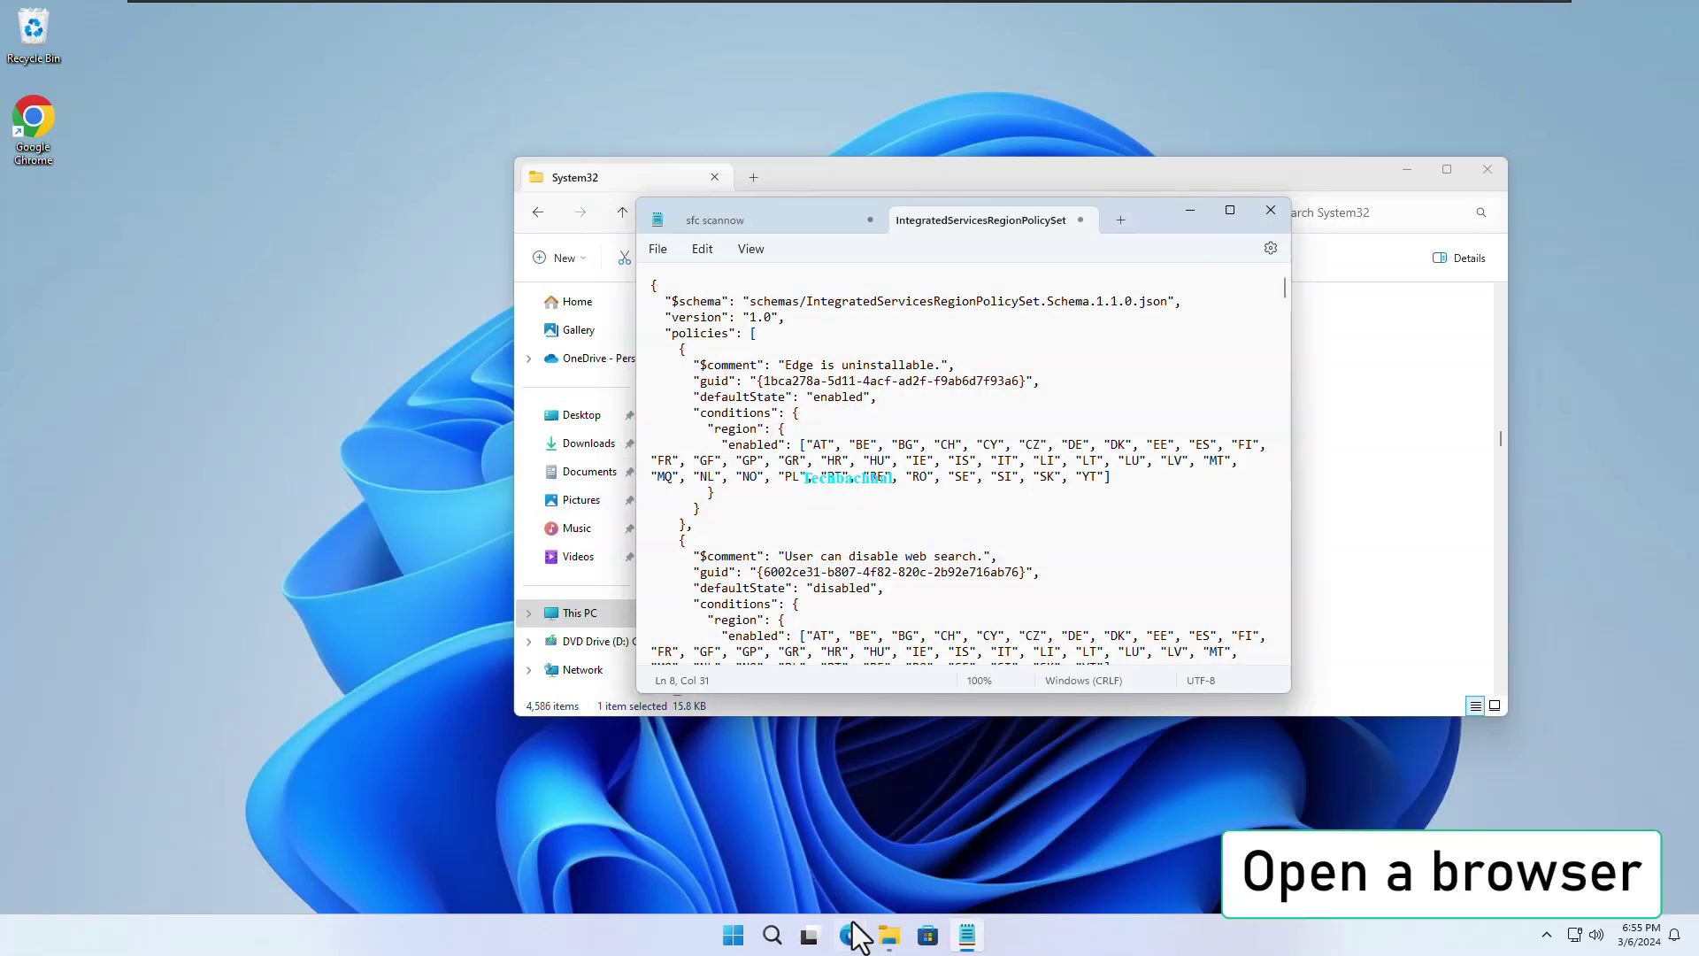
Search Edge for the two-letter country code list and find United States (US)
click(852, 937)
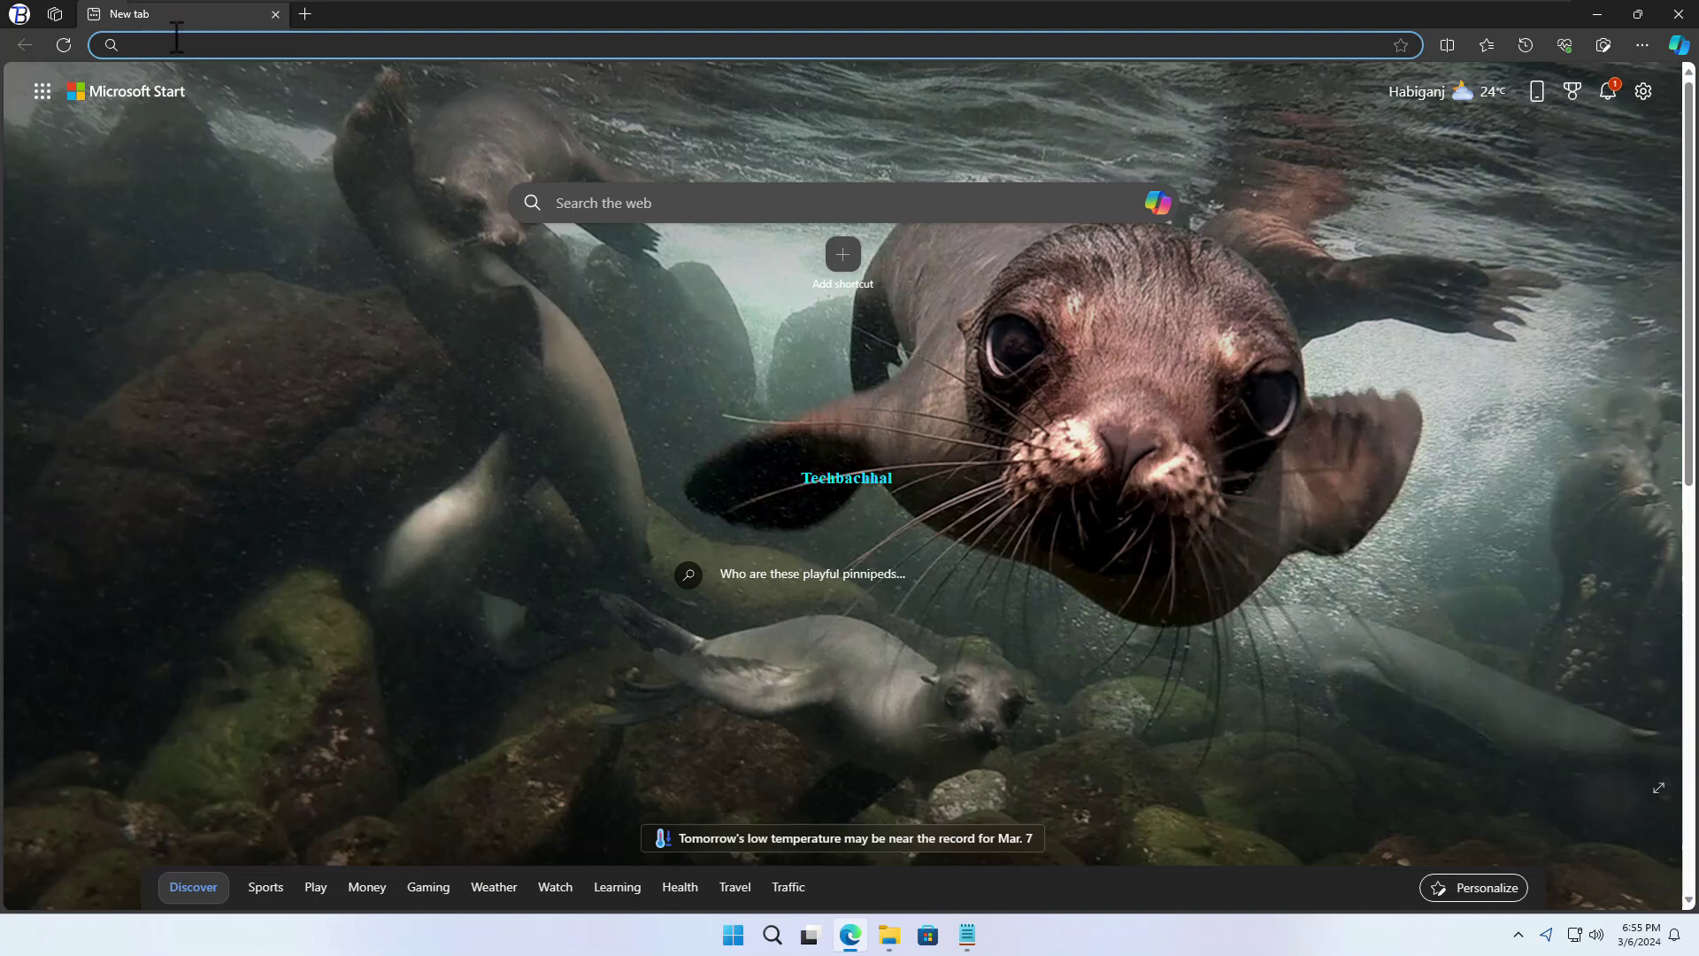
click(187, 48)
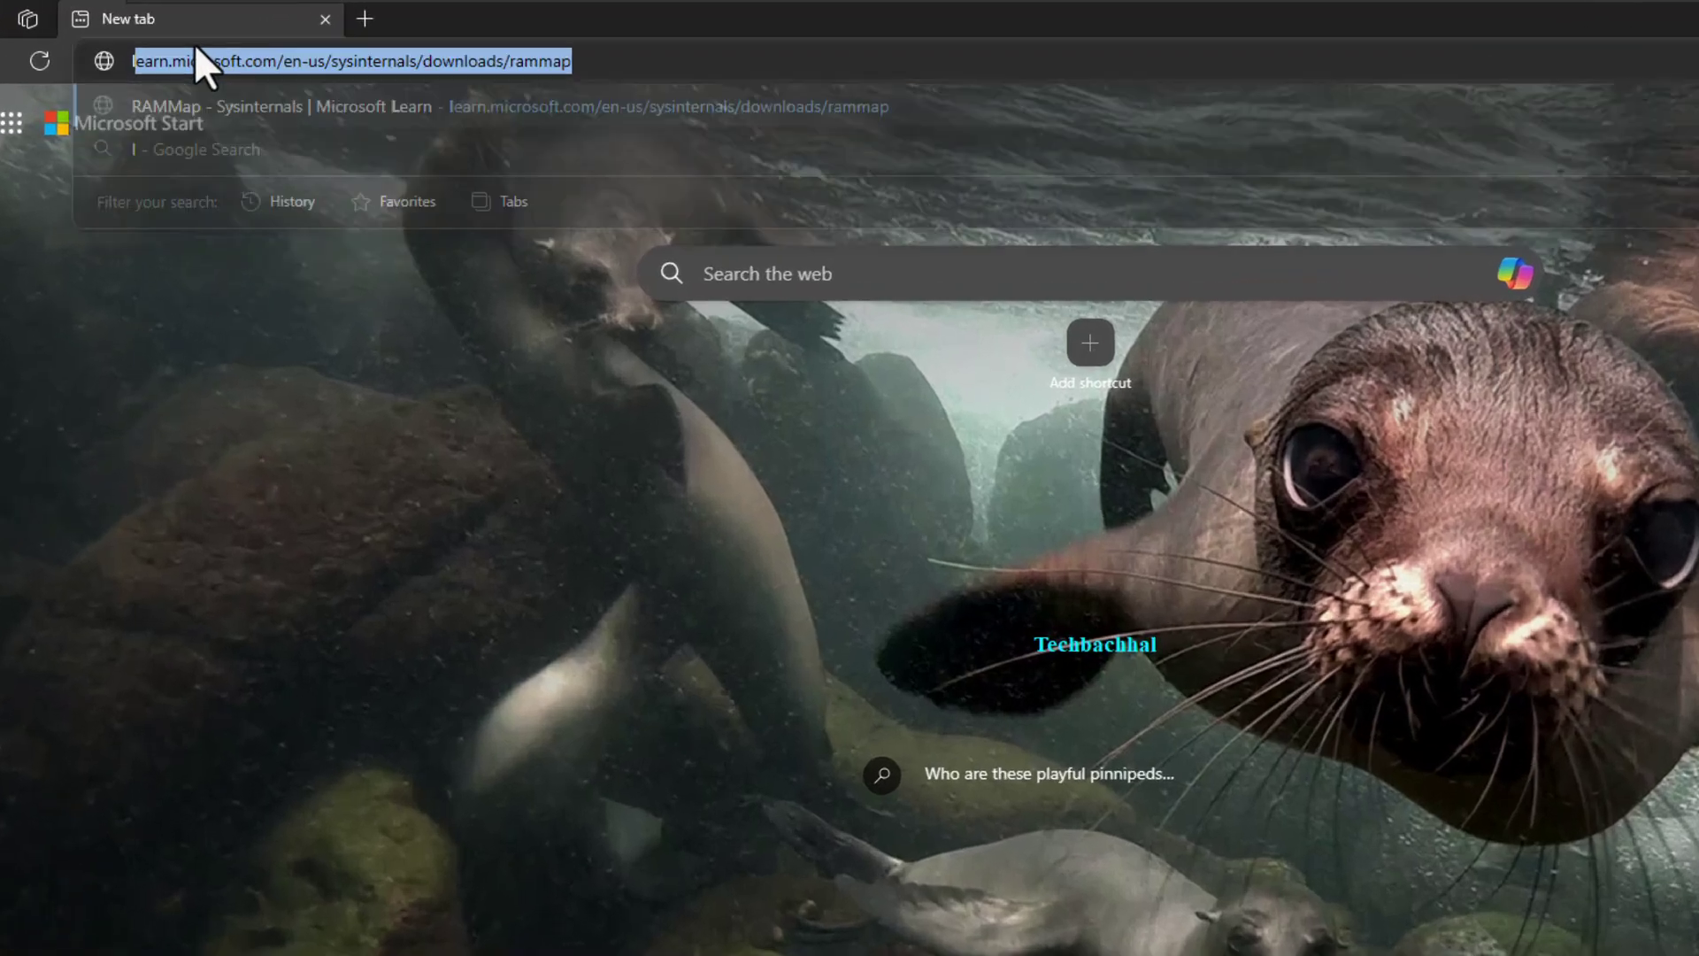
text(list of cou)
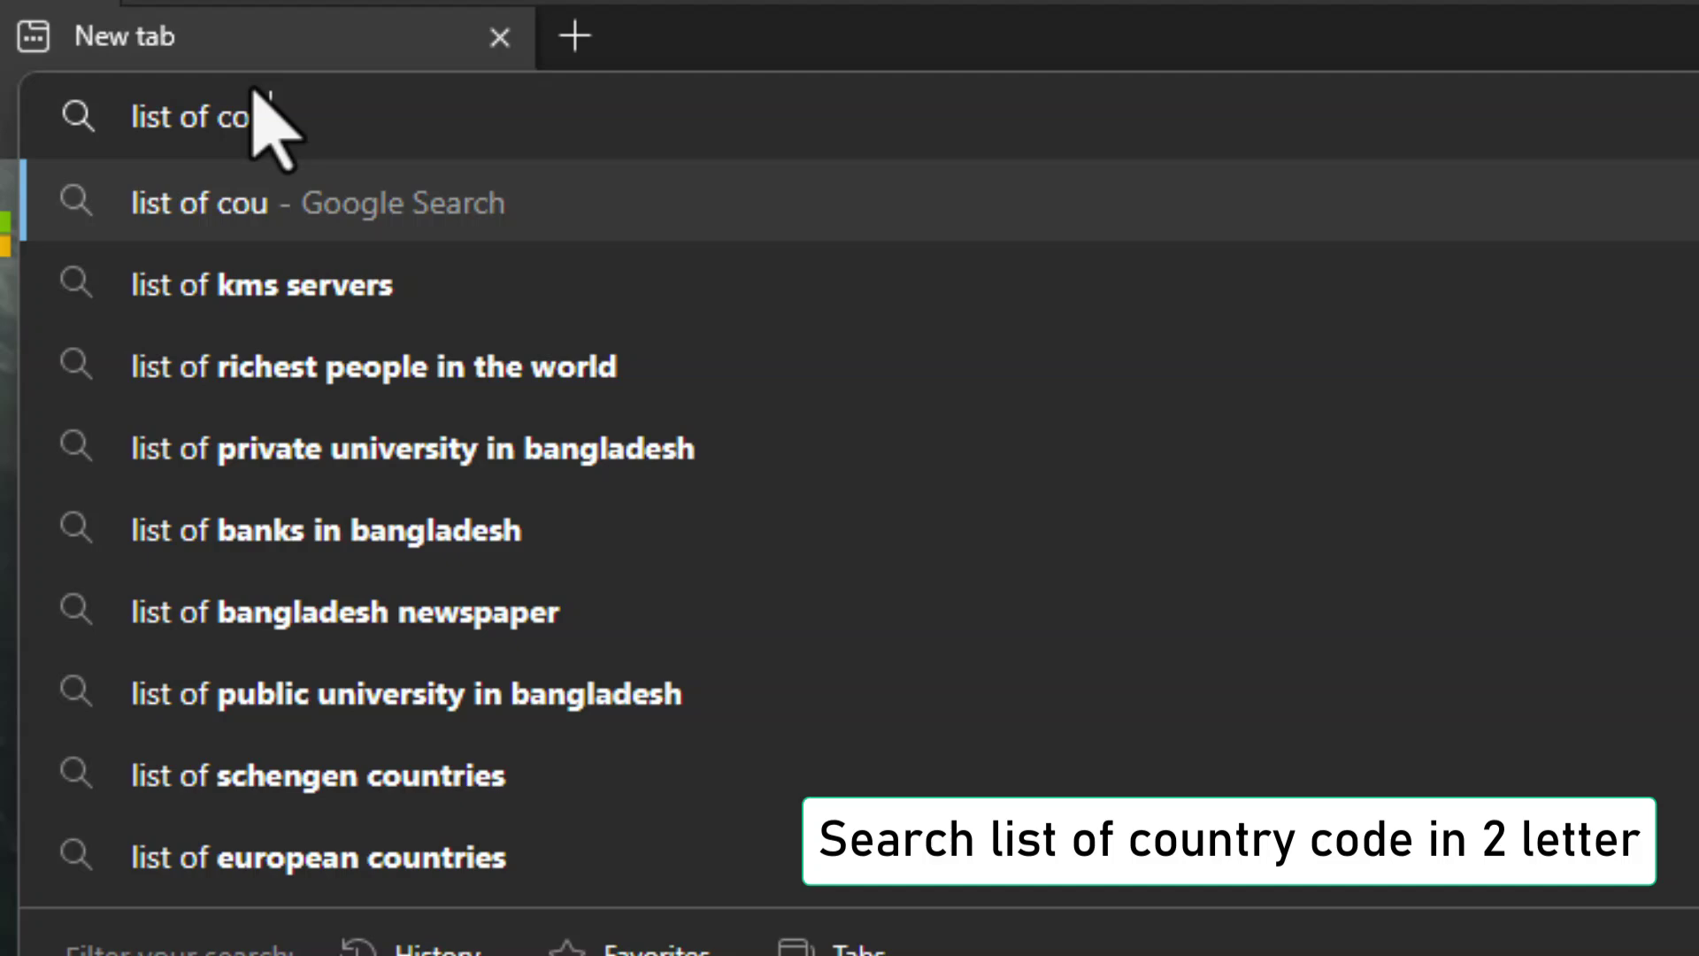
text(try code )
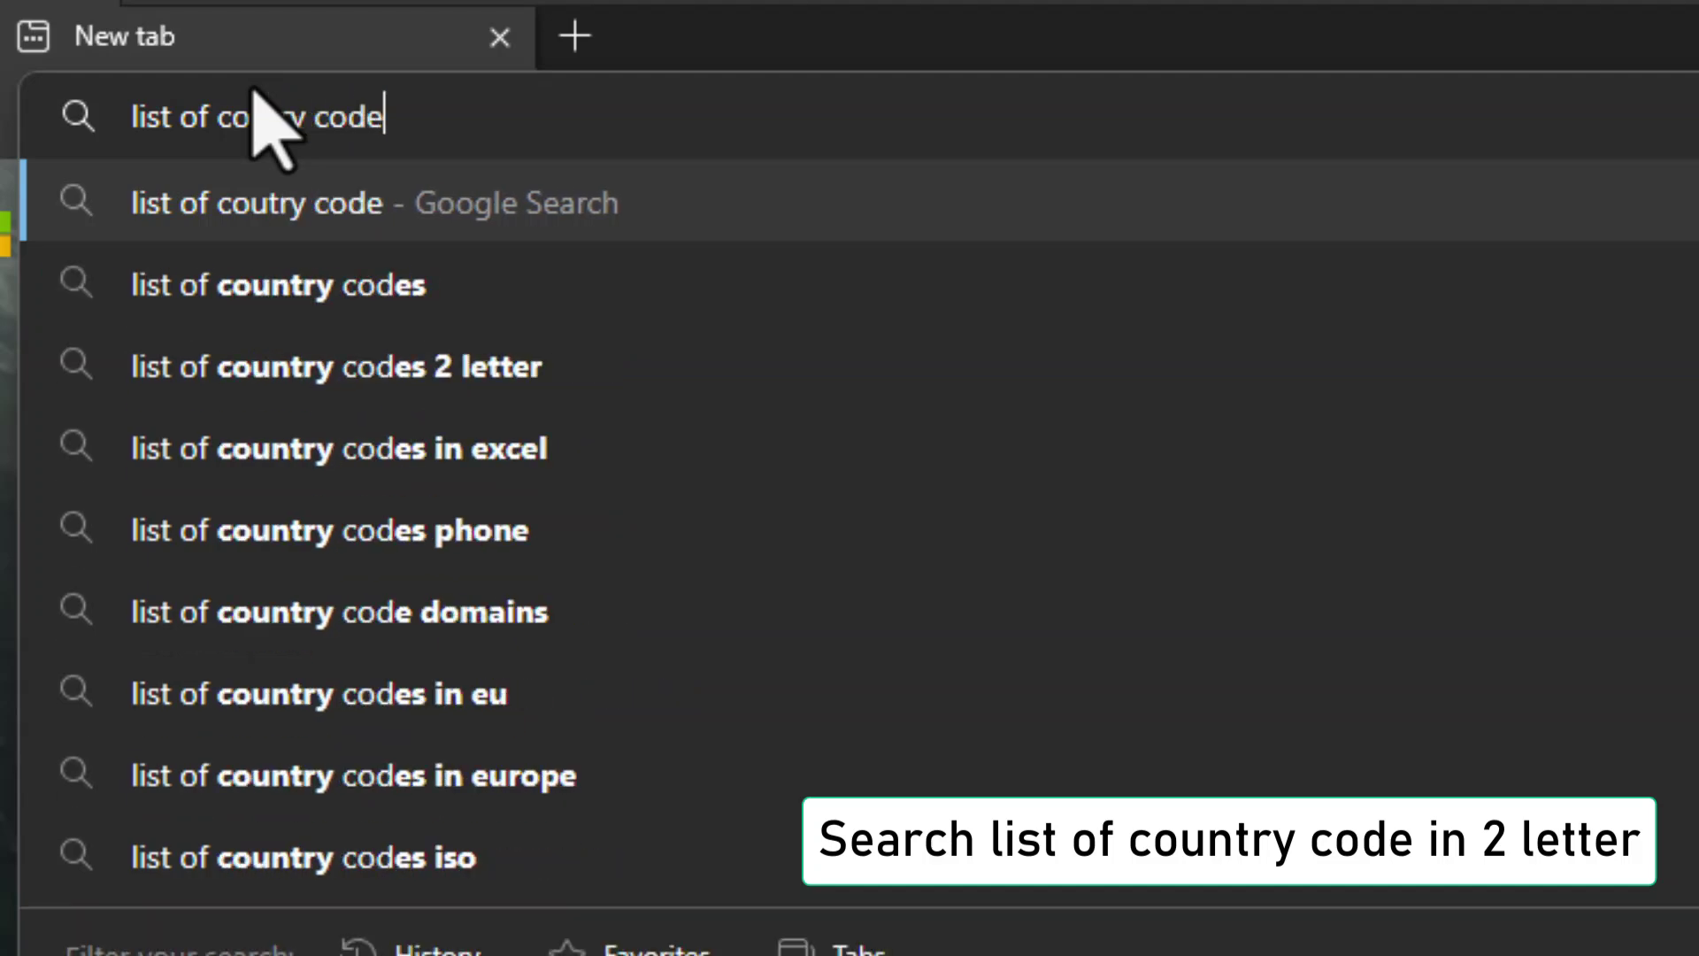
text(in )
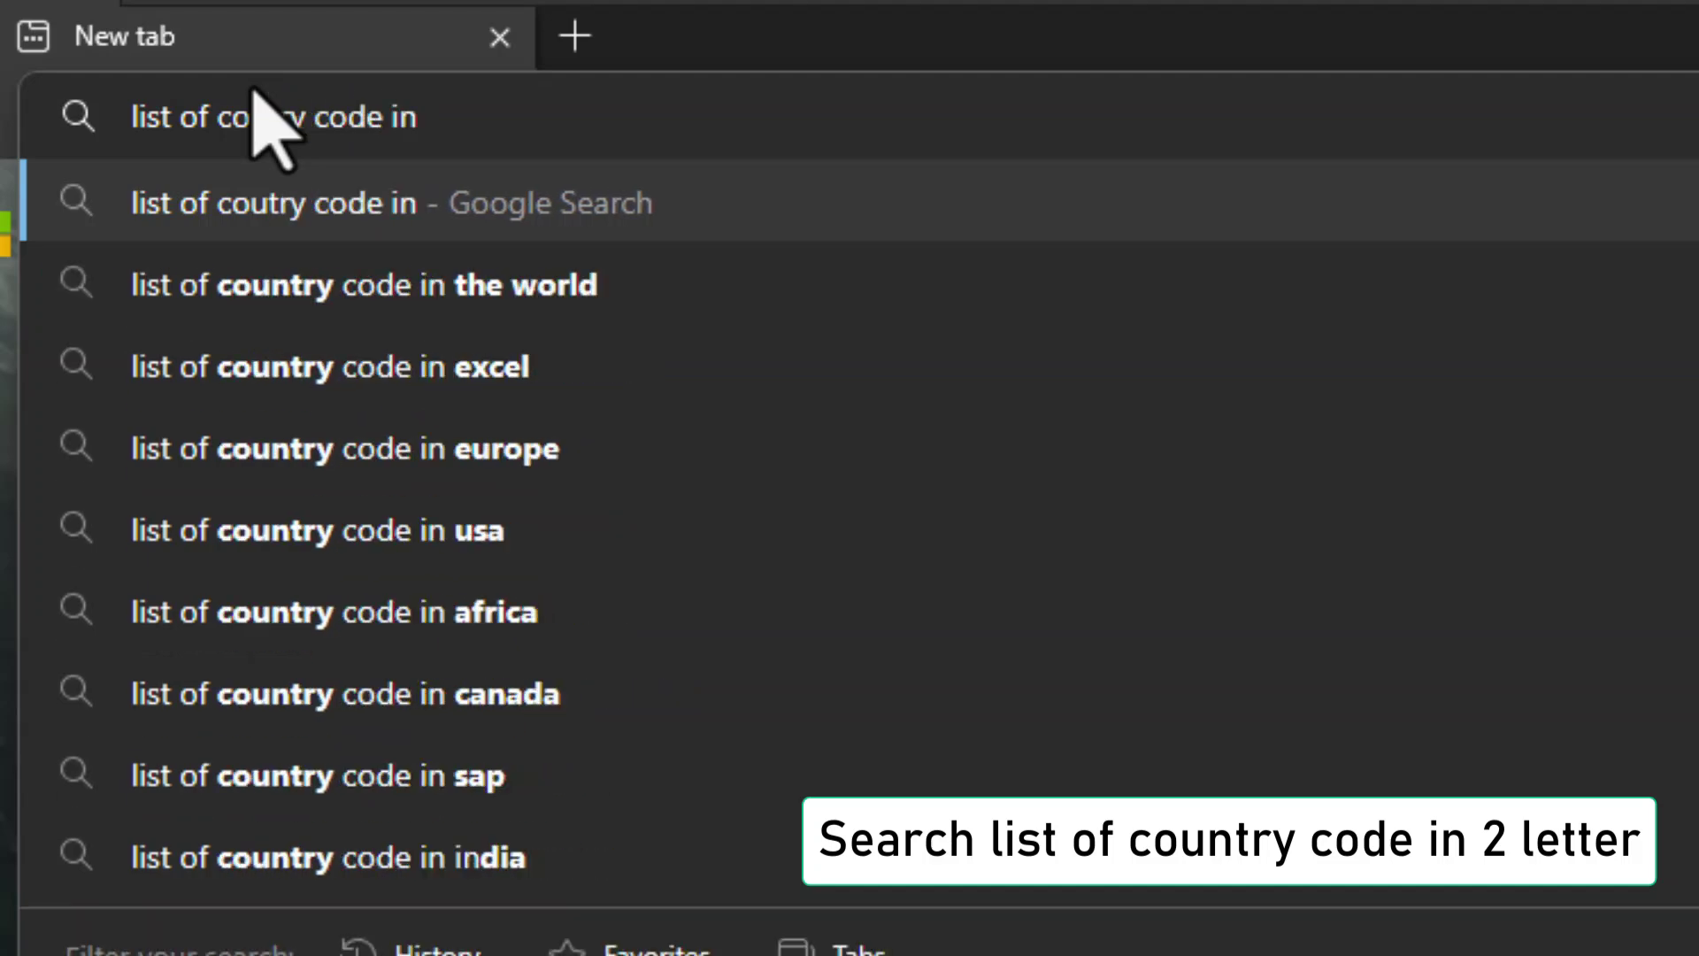
text(2 l)
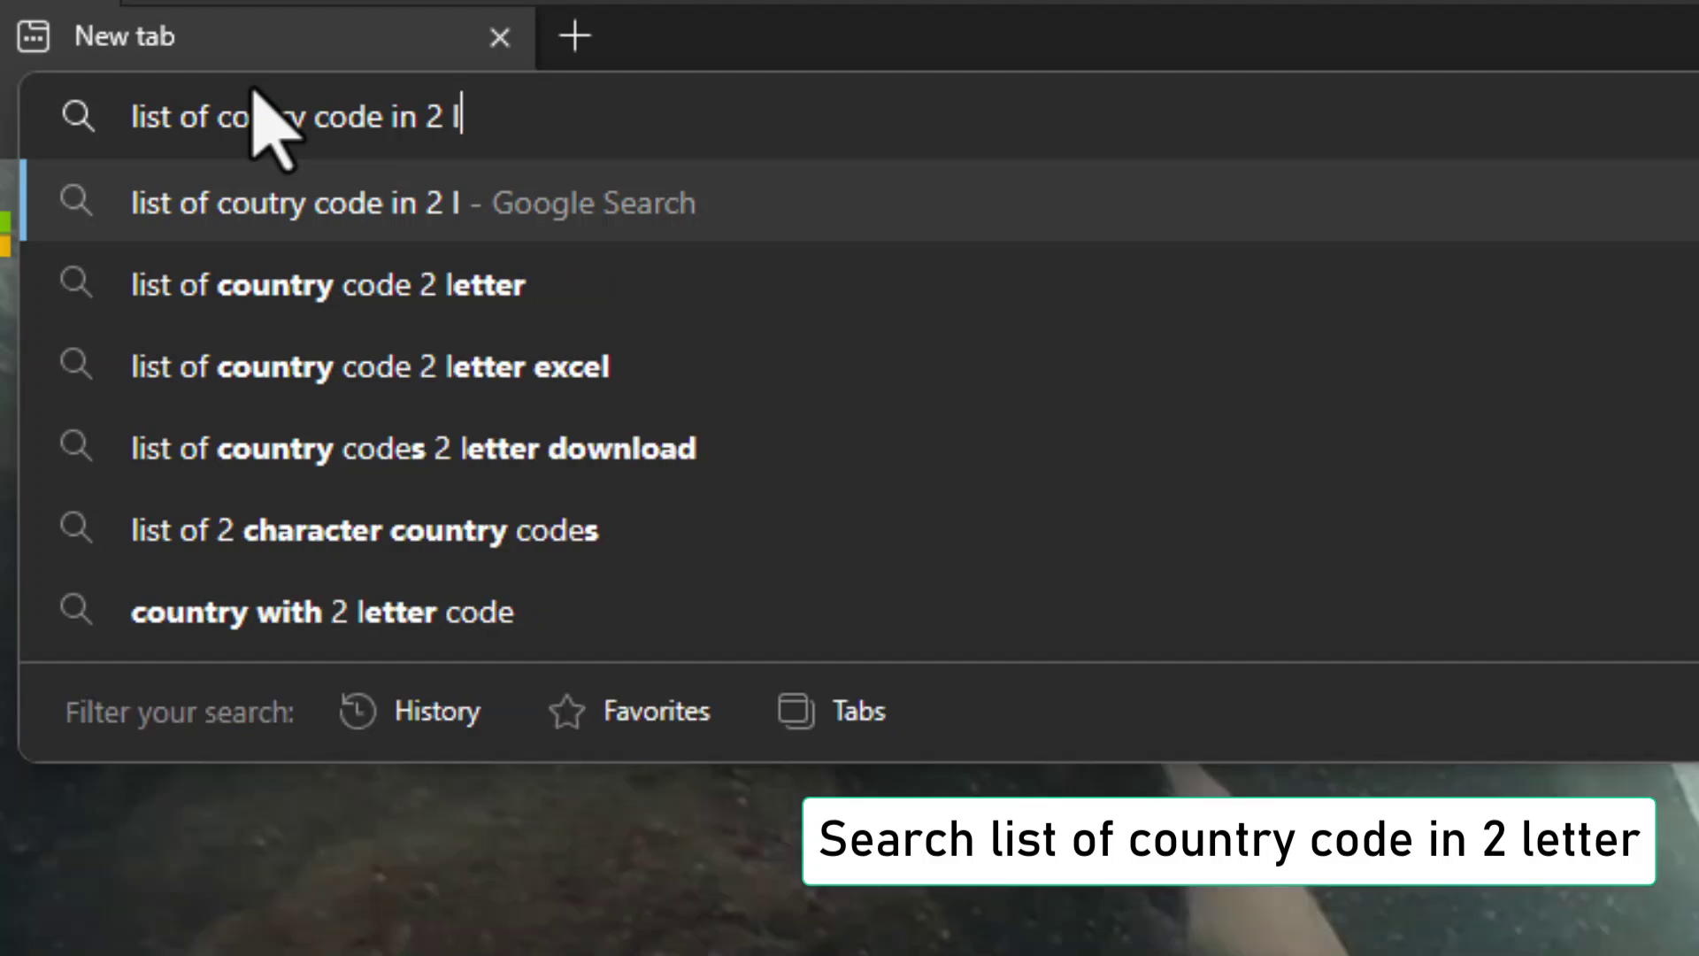
click(385, 285)
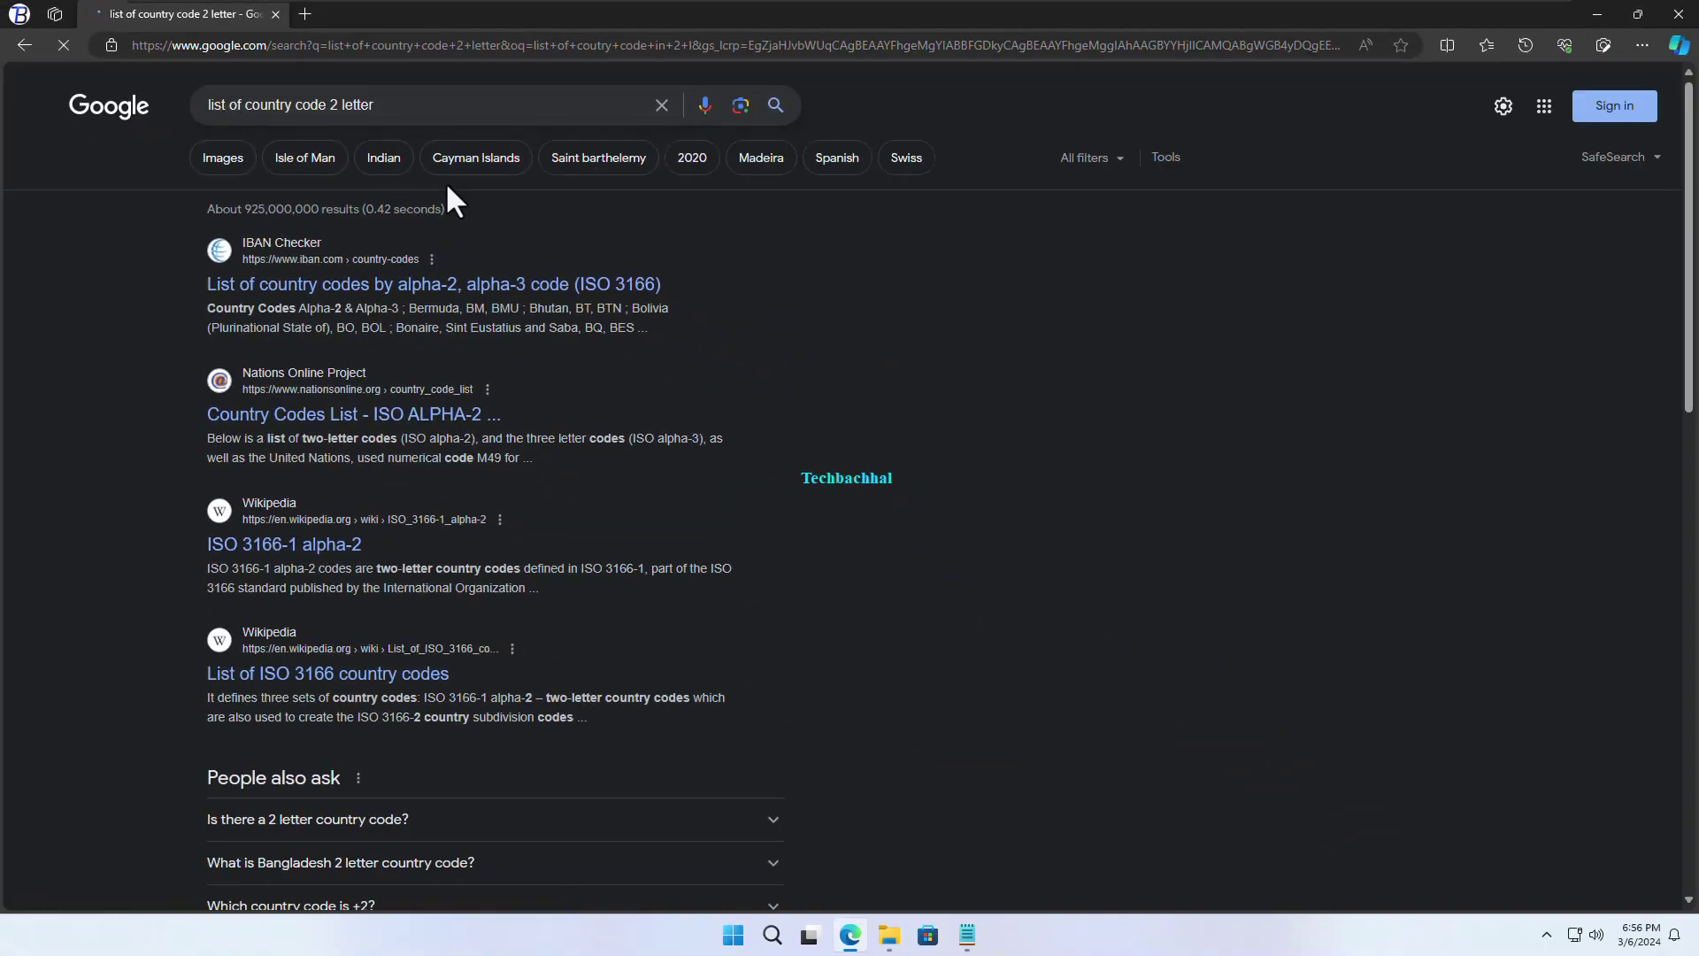
click(405, 296)
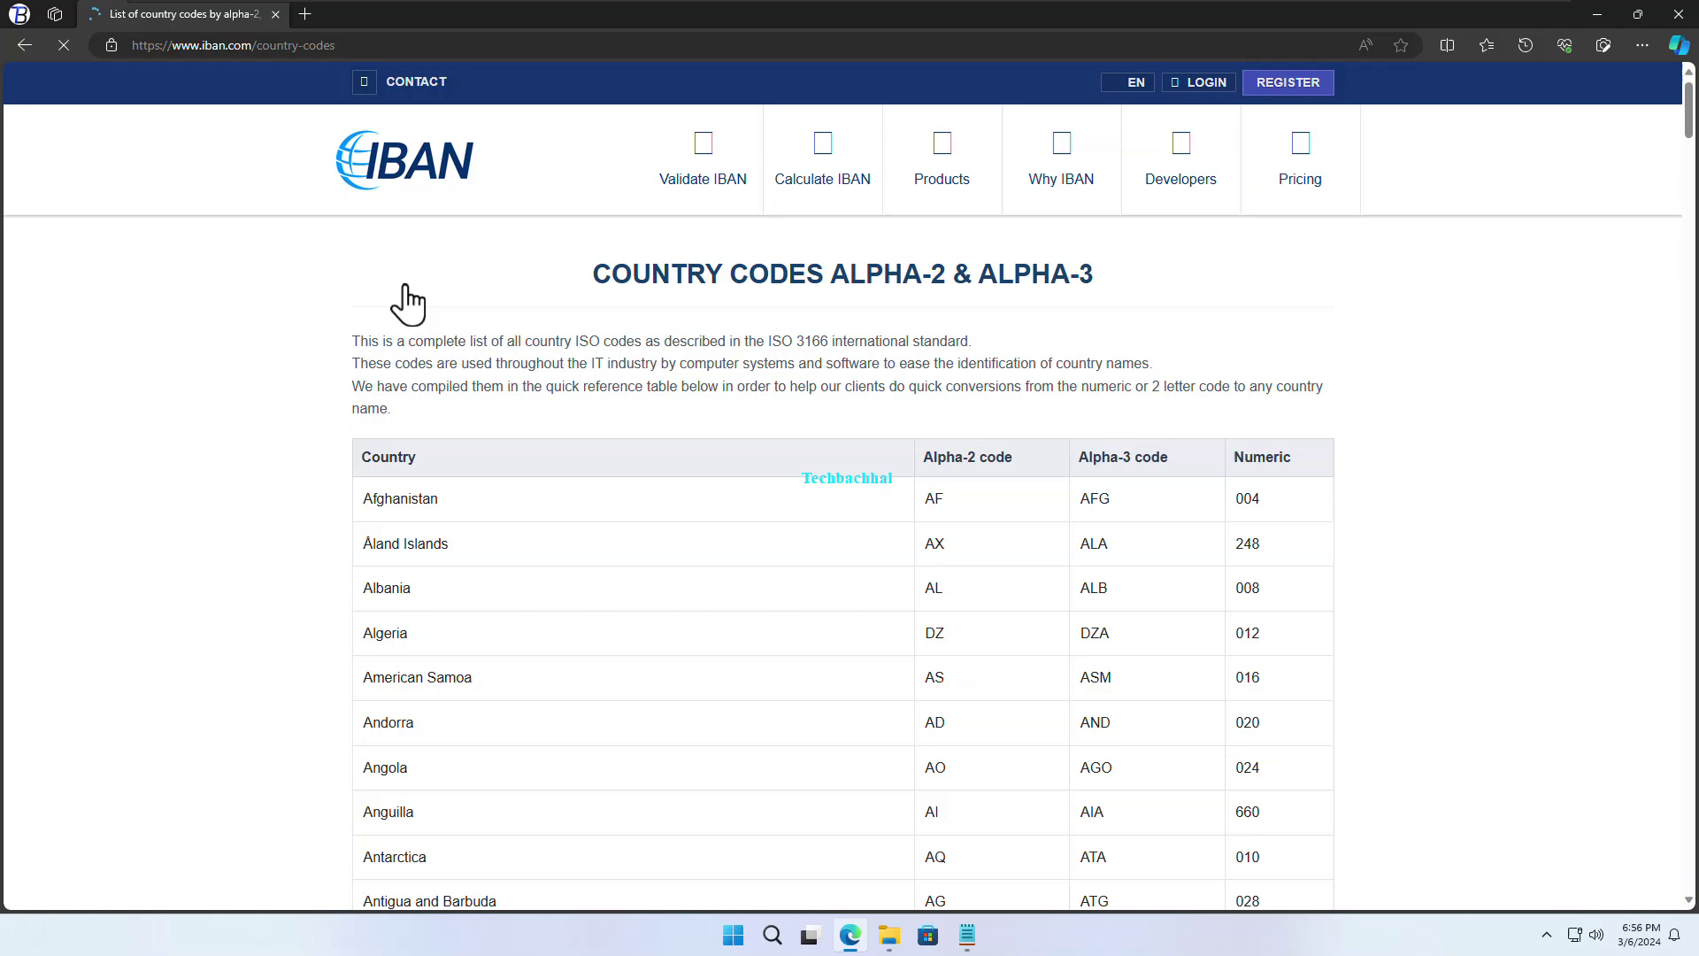
scroll(515, 439, down, 10)
scroll(519, 534, down, 10)
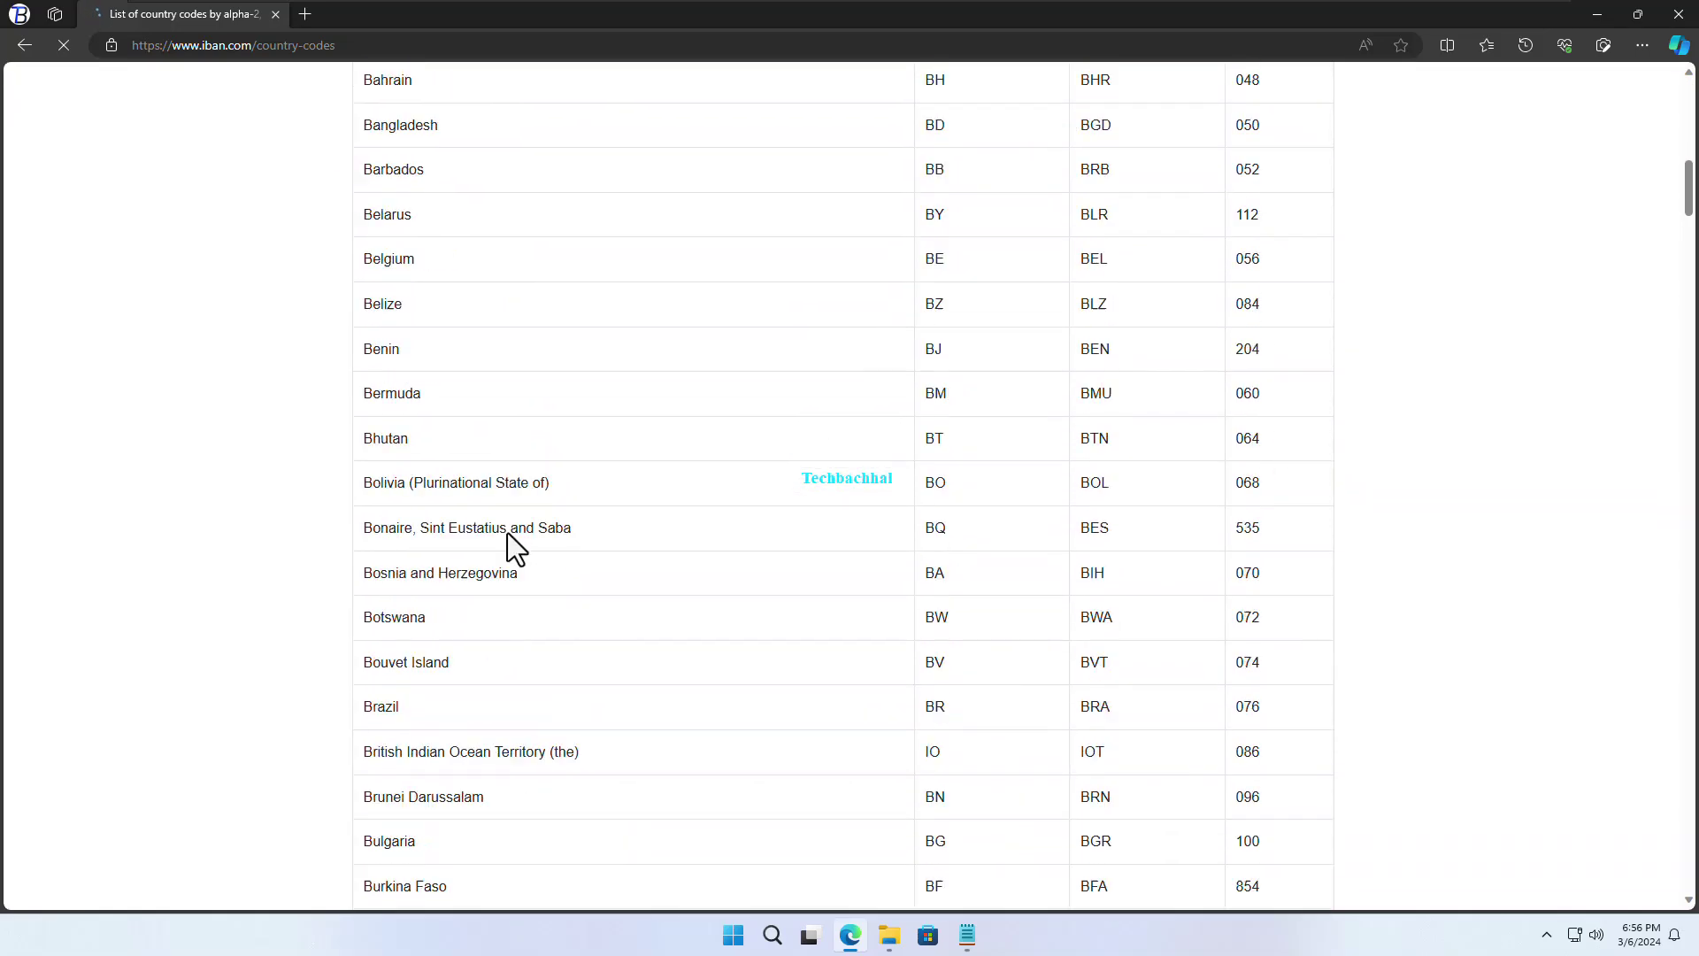
scroll(507, 532, down, 15)
scroll(466, 534, up, 3)
scroll(651, 485, up, 3)
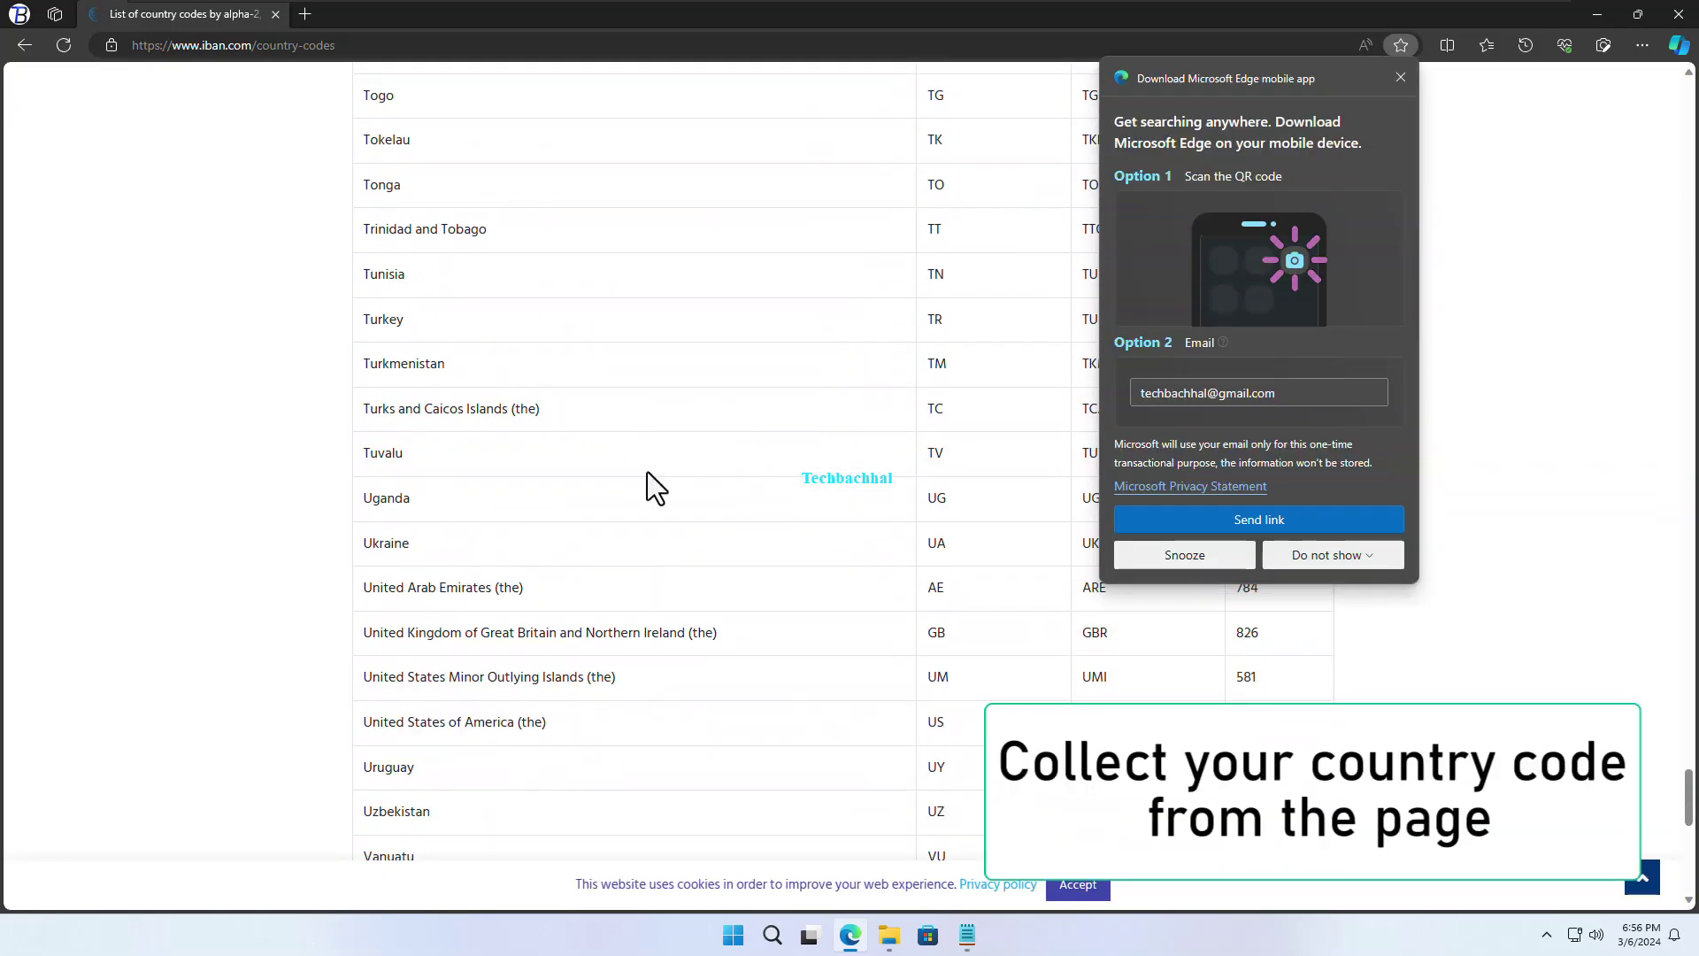
click(1400, 77)
click(1597, 12)
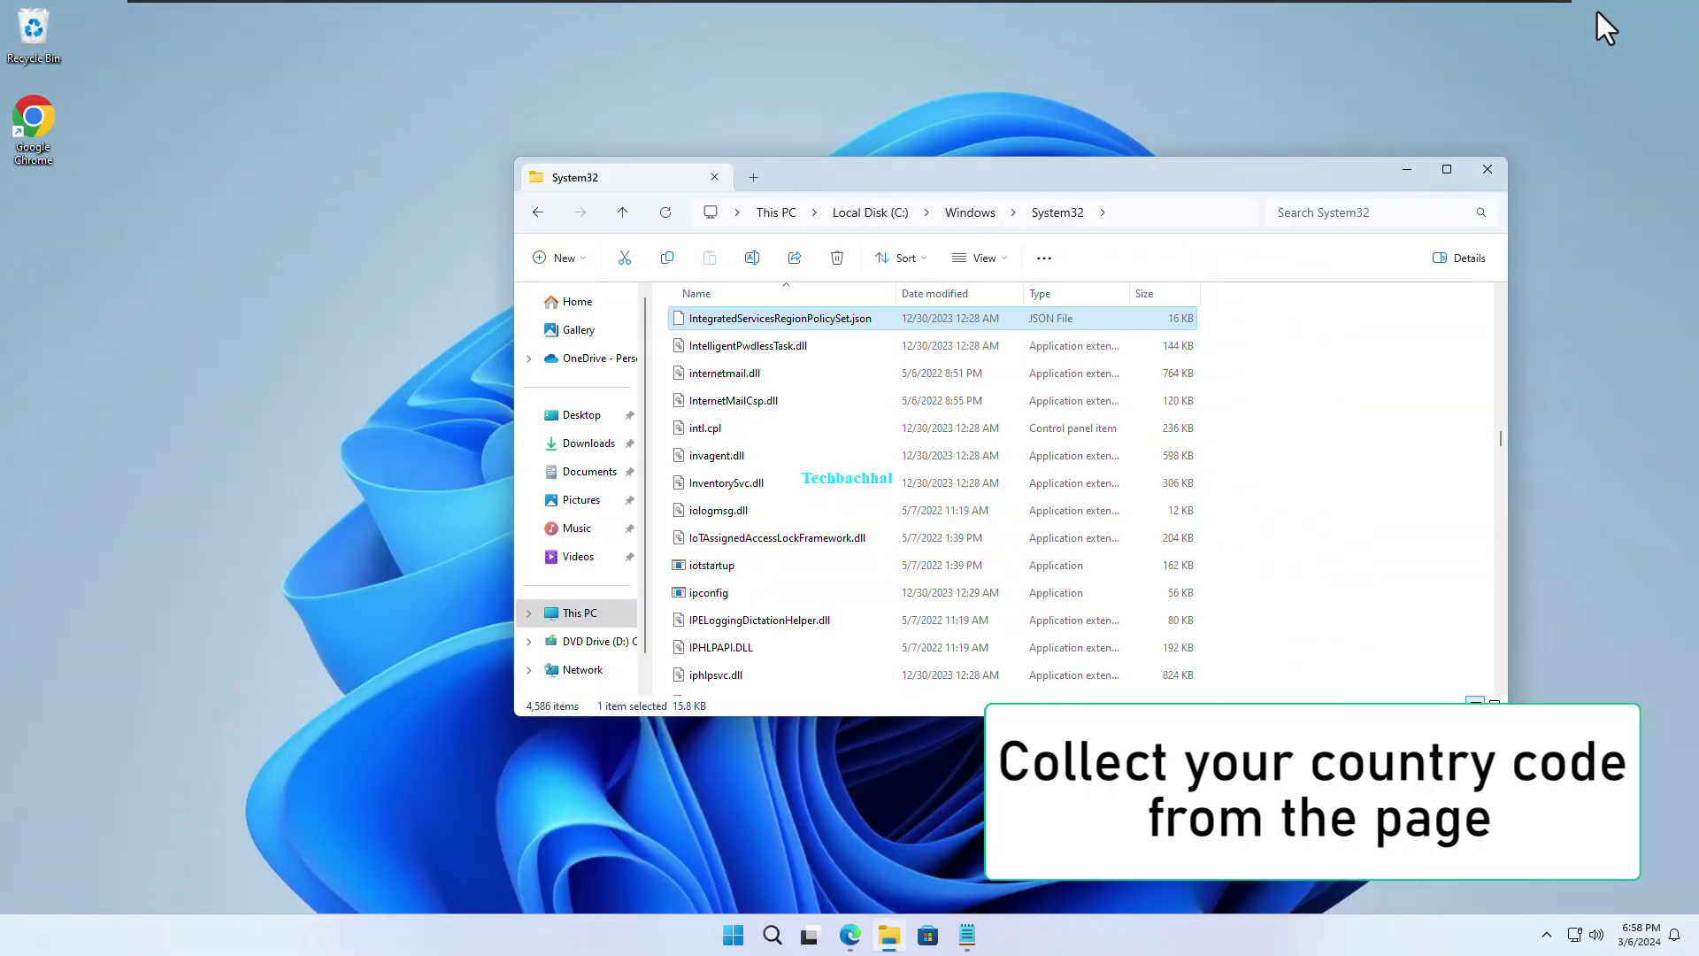
Insert "US" into the Edge-uninstallable region list, save, and close Notepad and File Explorer
click(968, 937)
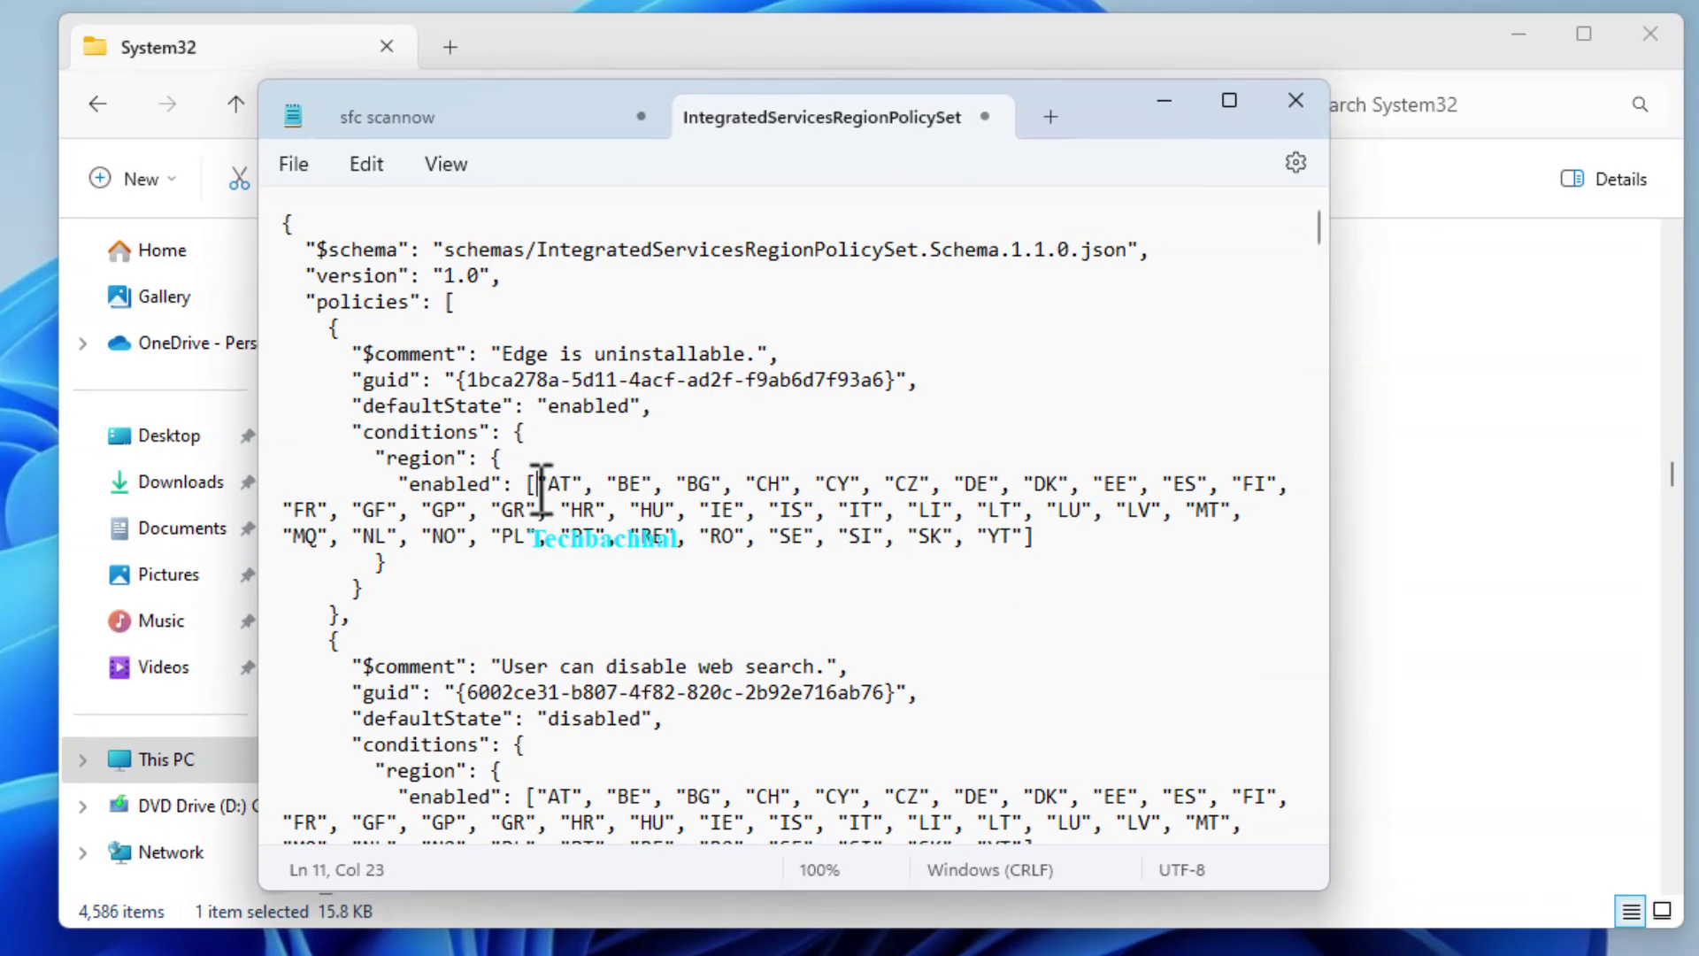
text(")
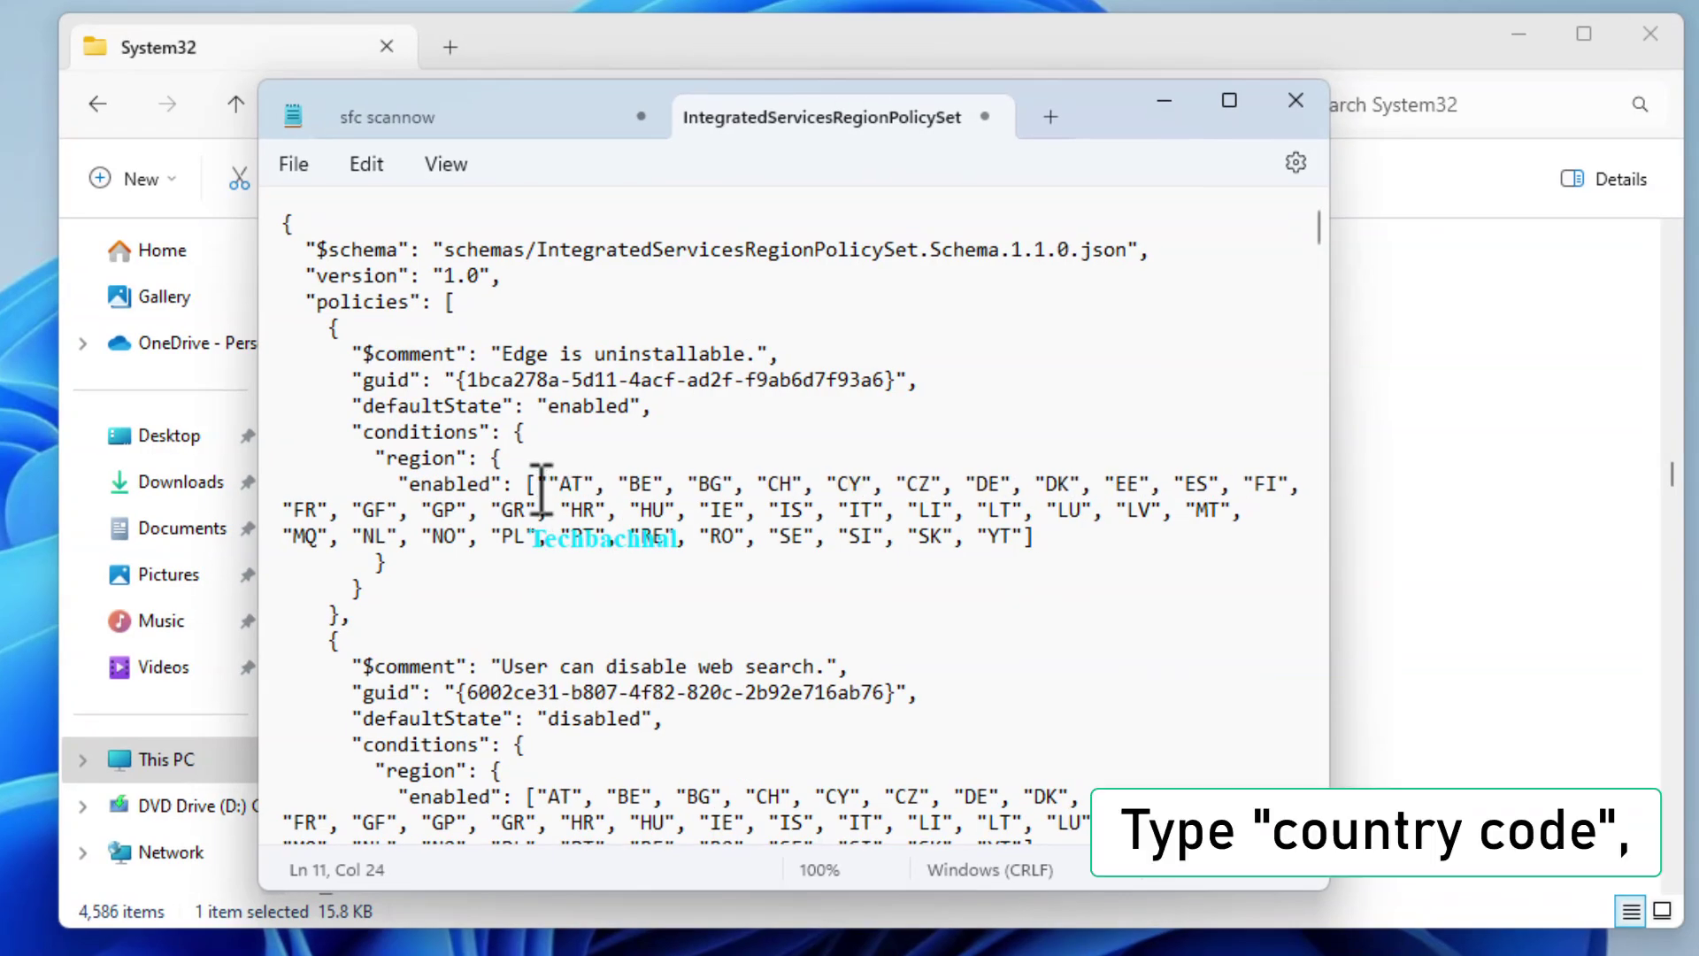
text(US)
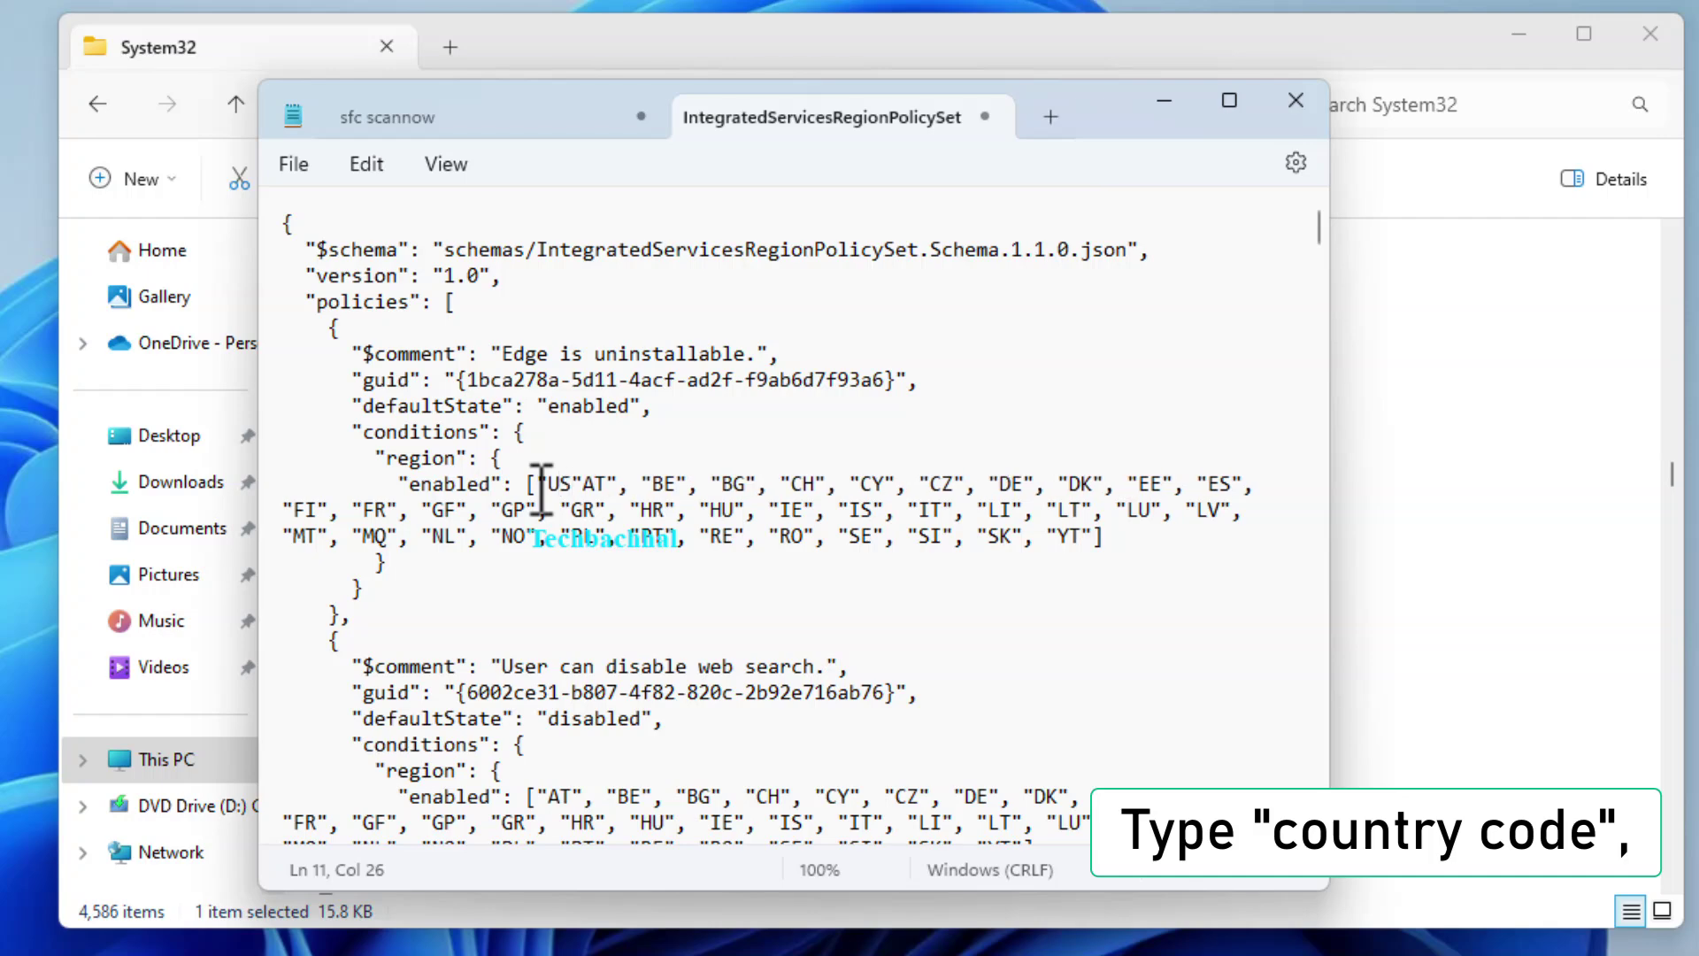
text(")
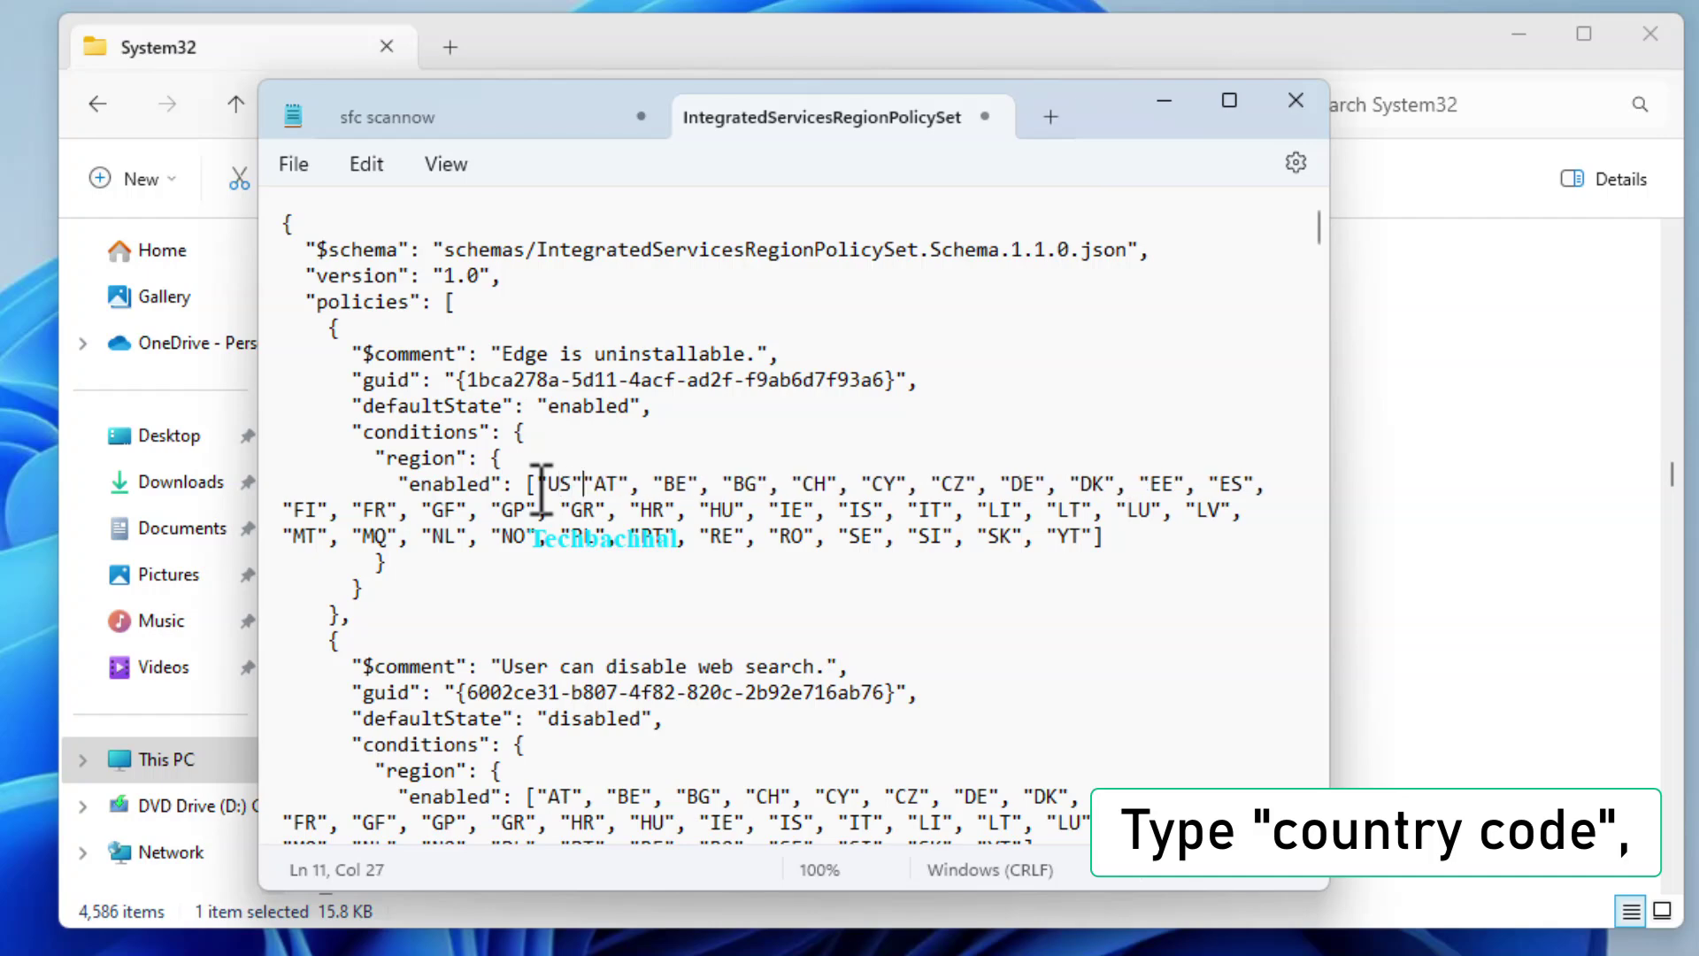
text(,)
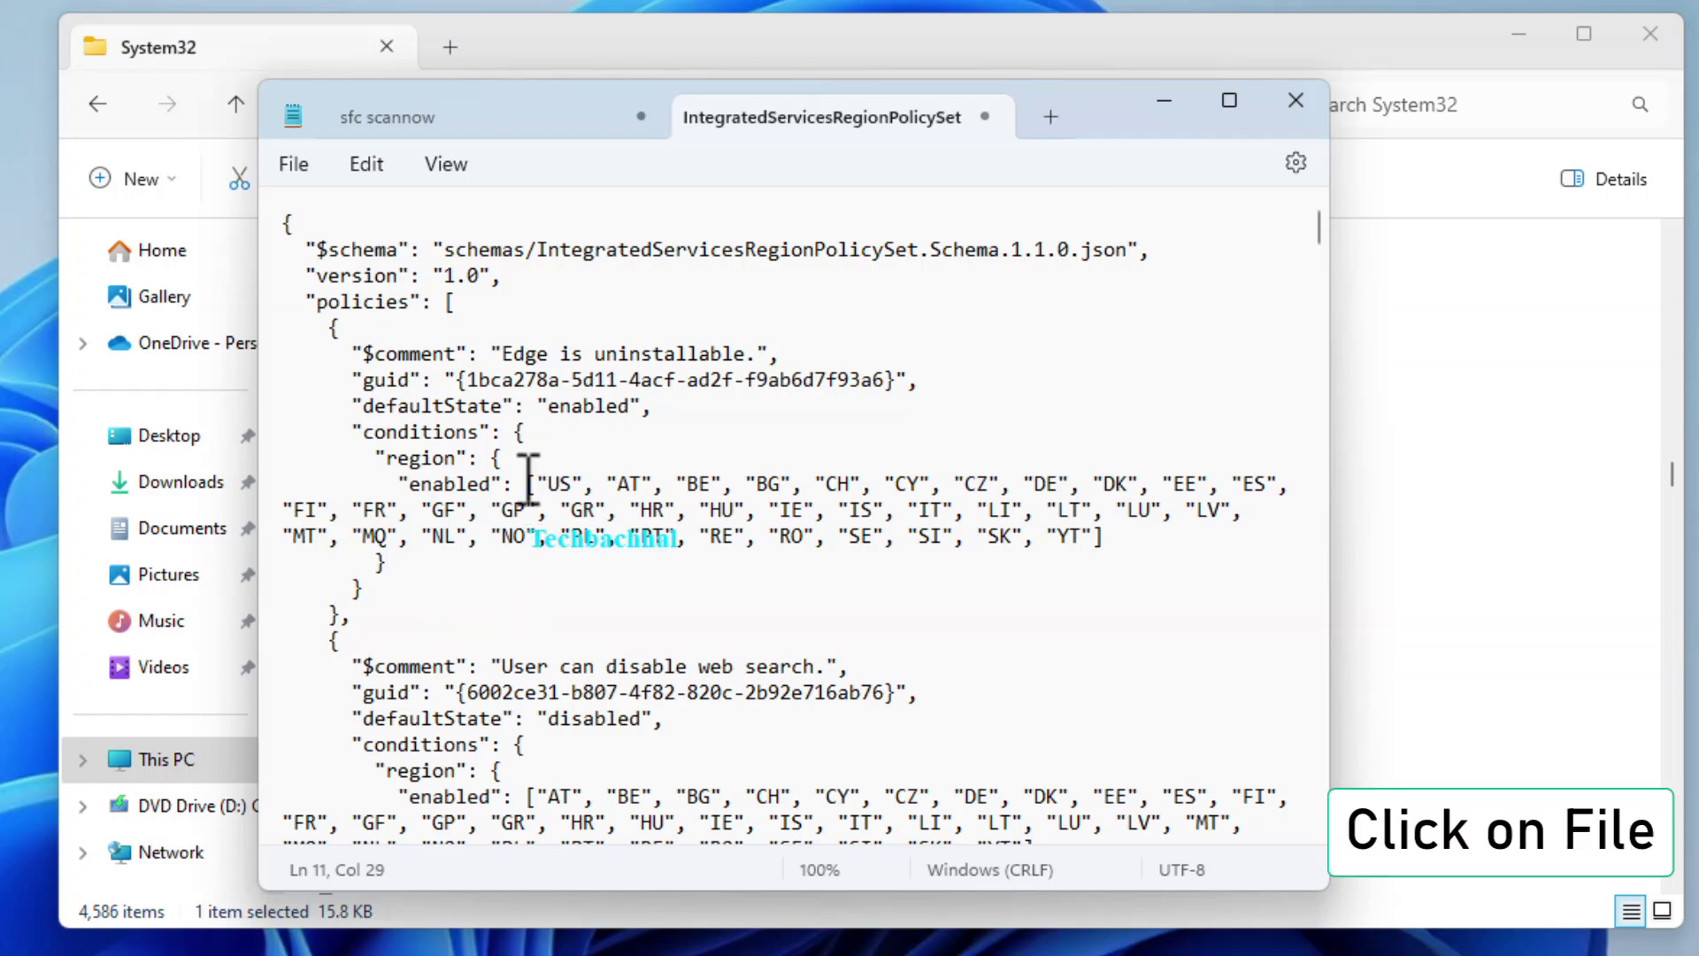
click(293, 167)
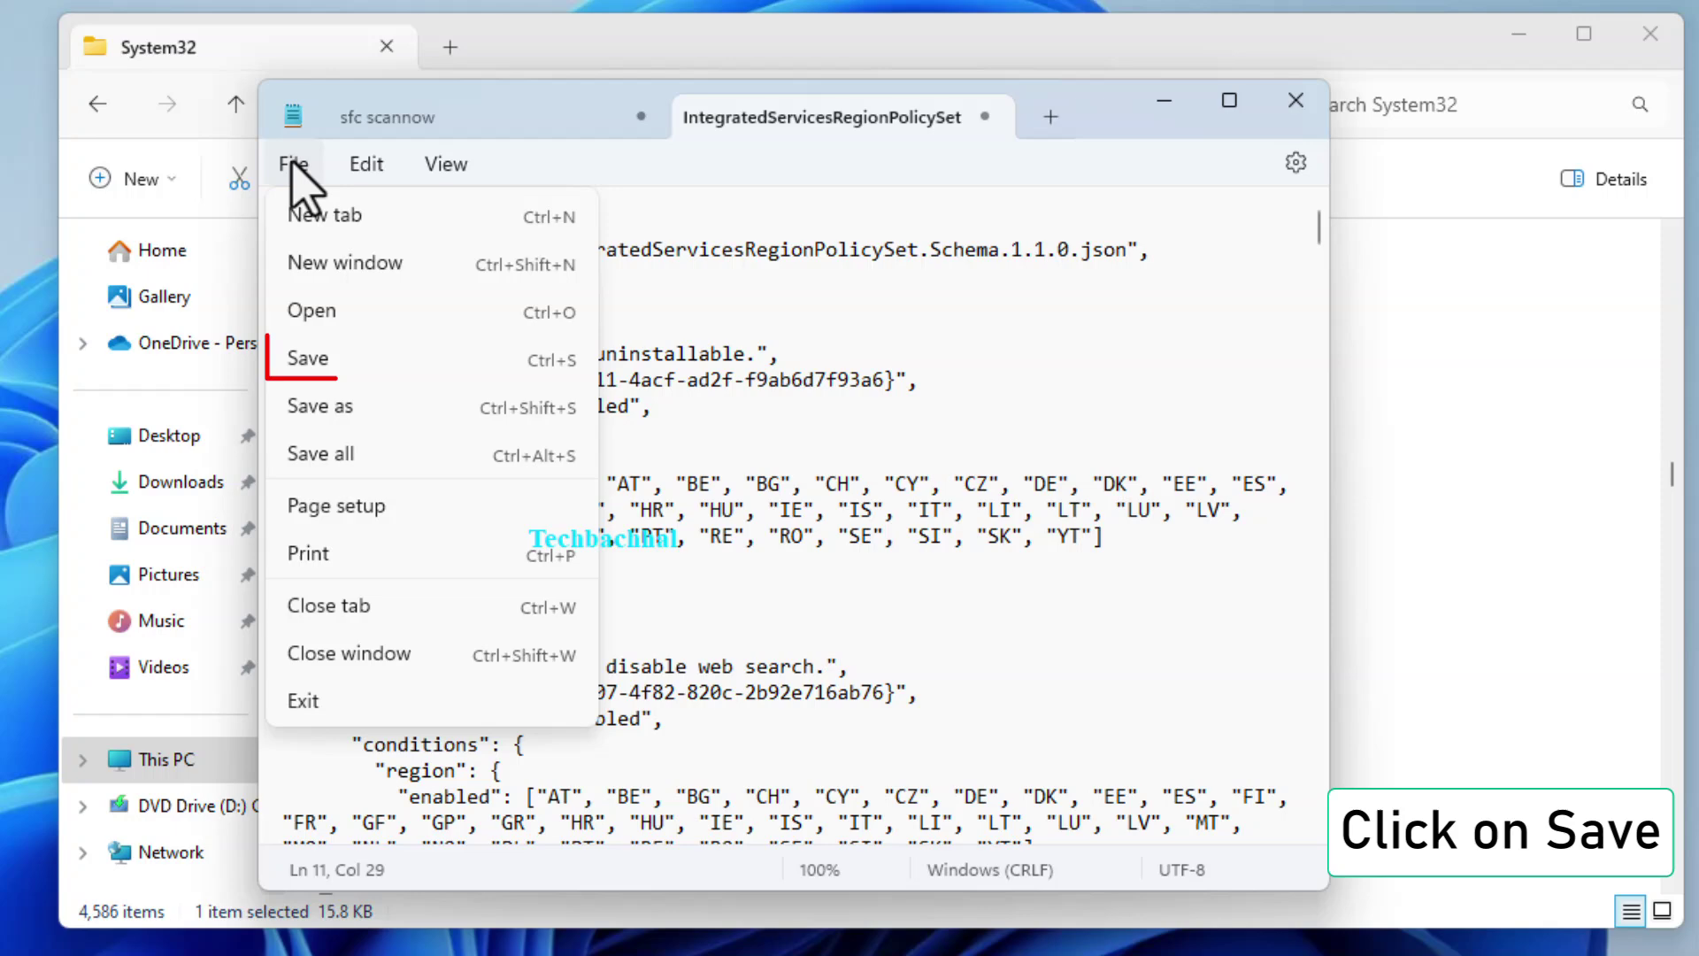
click(338, 361)
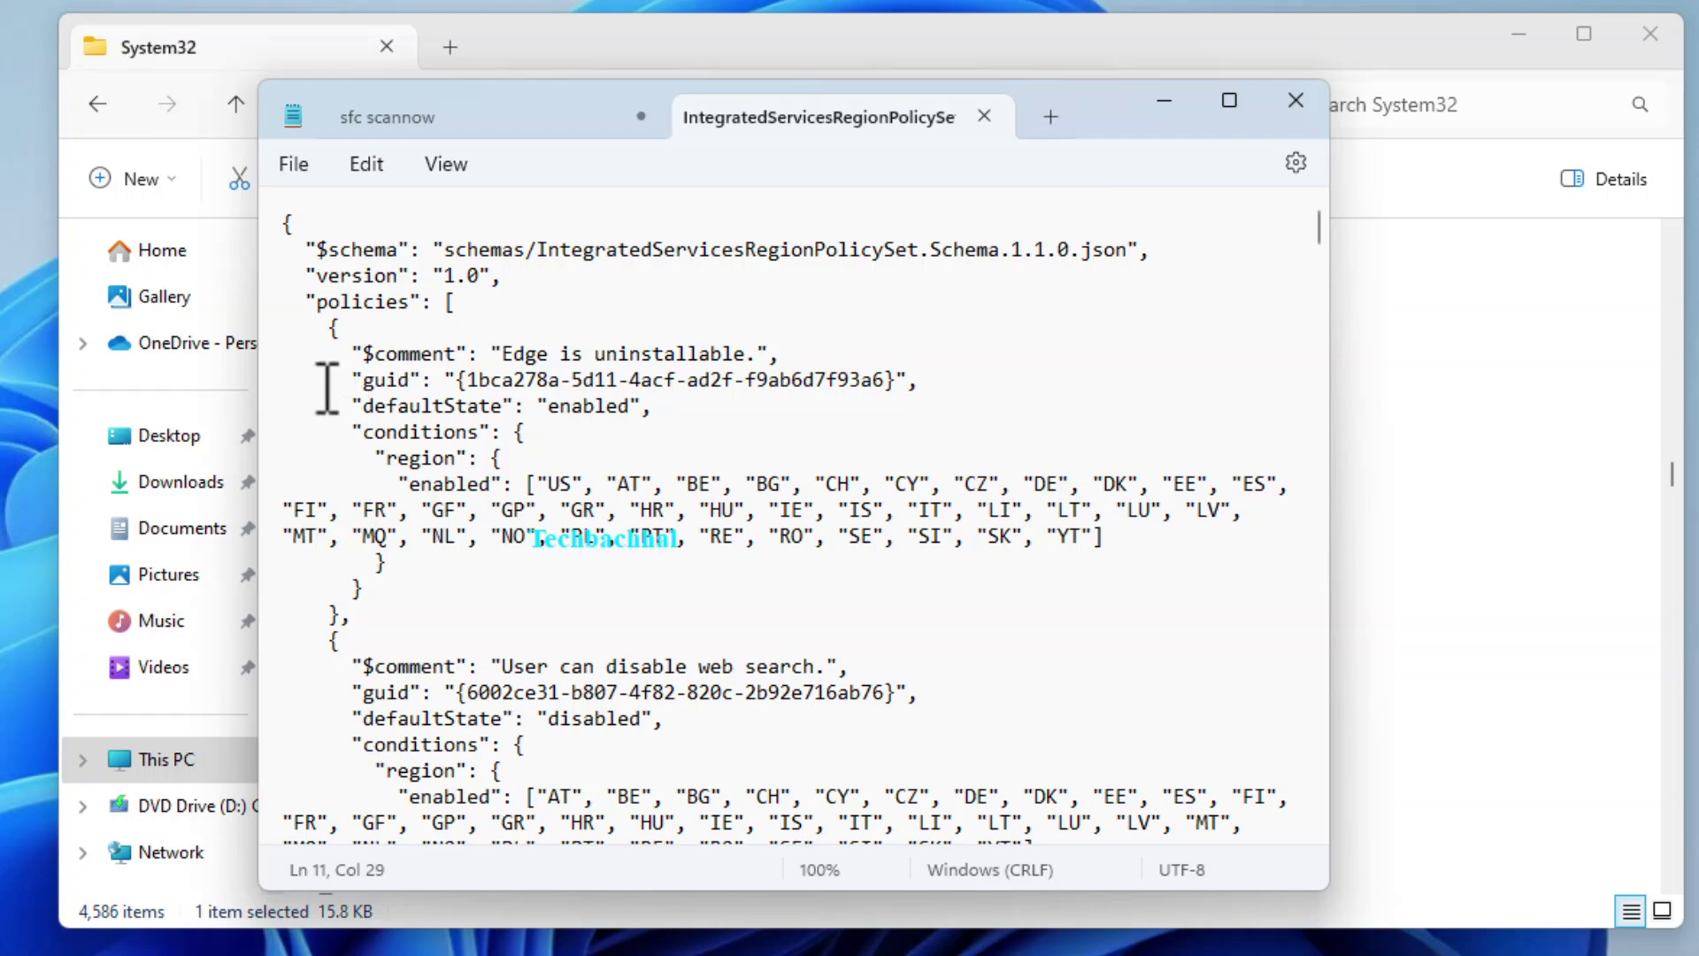
click(985, 117)
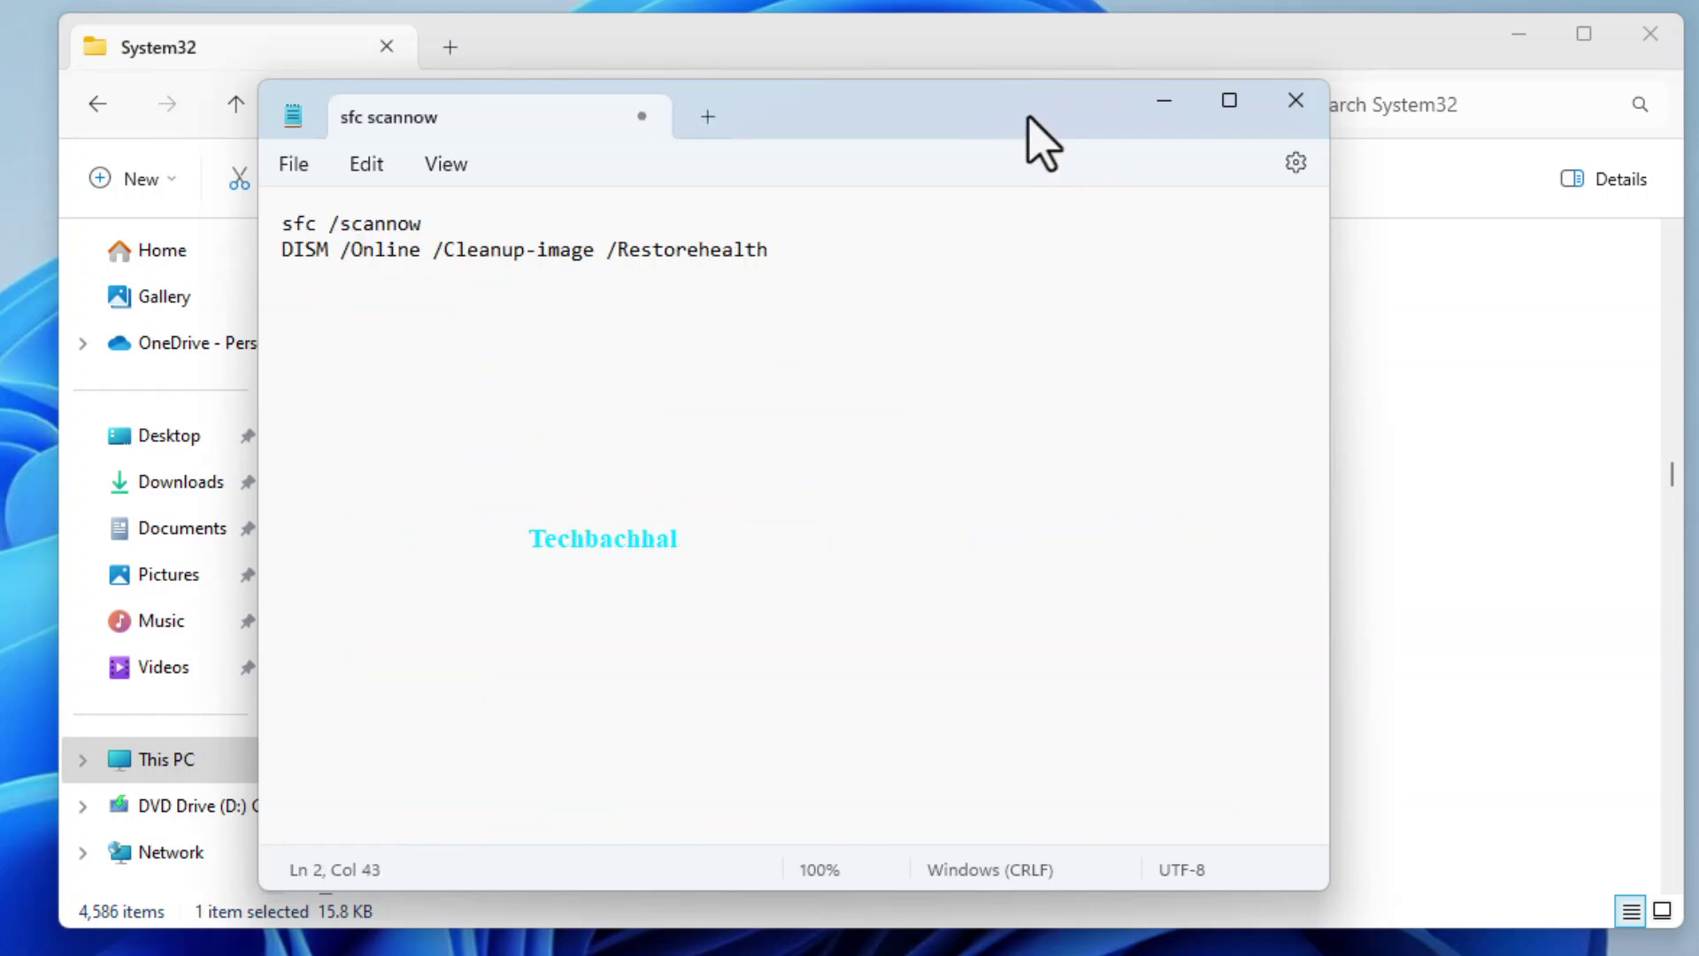
click(1165, 103)
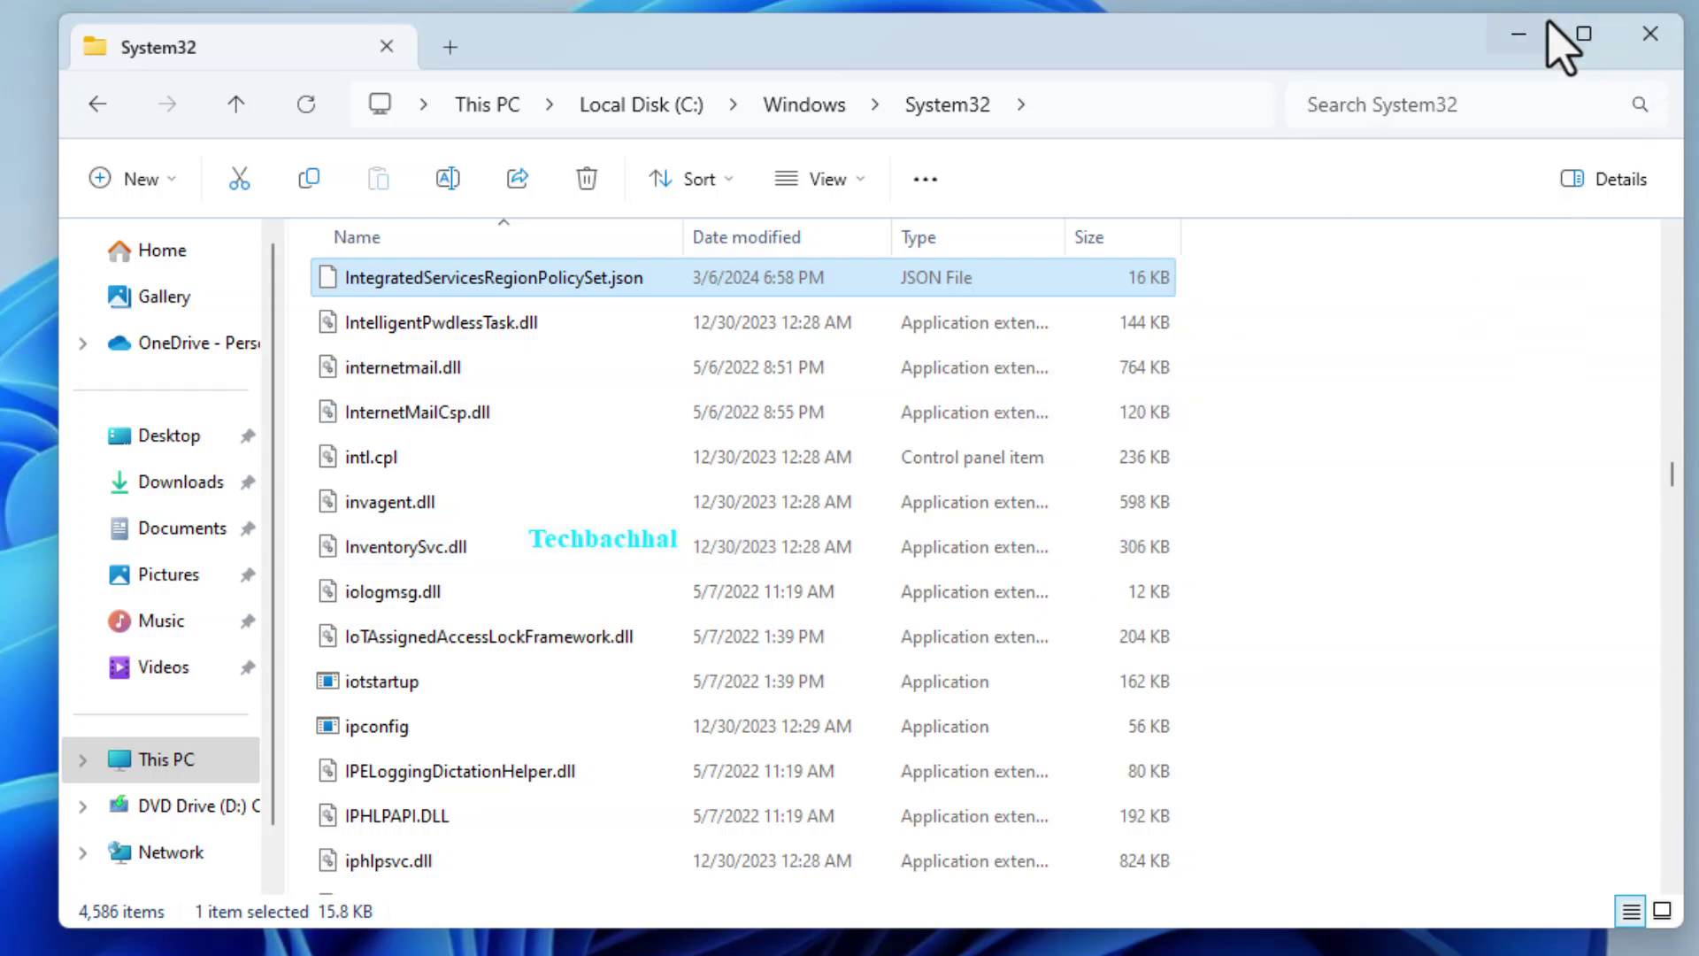
click(1651, 33)
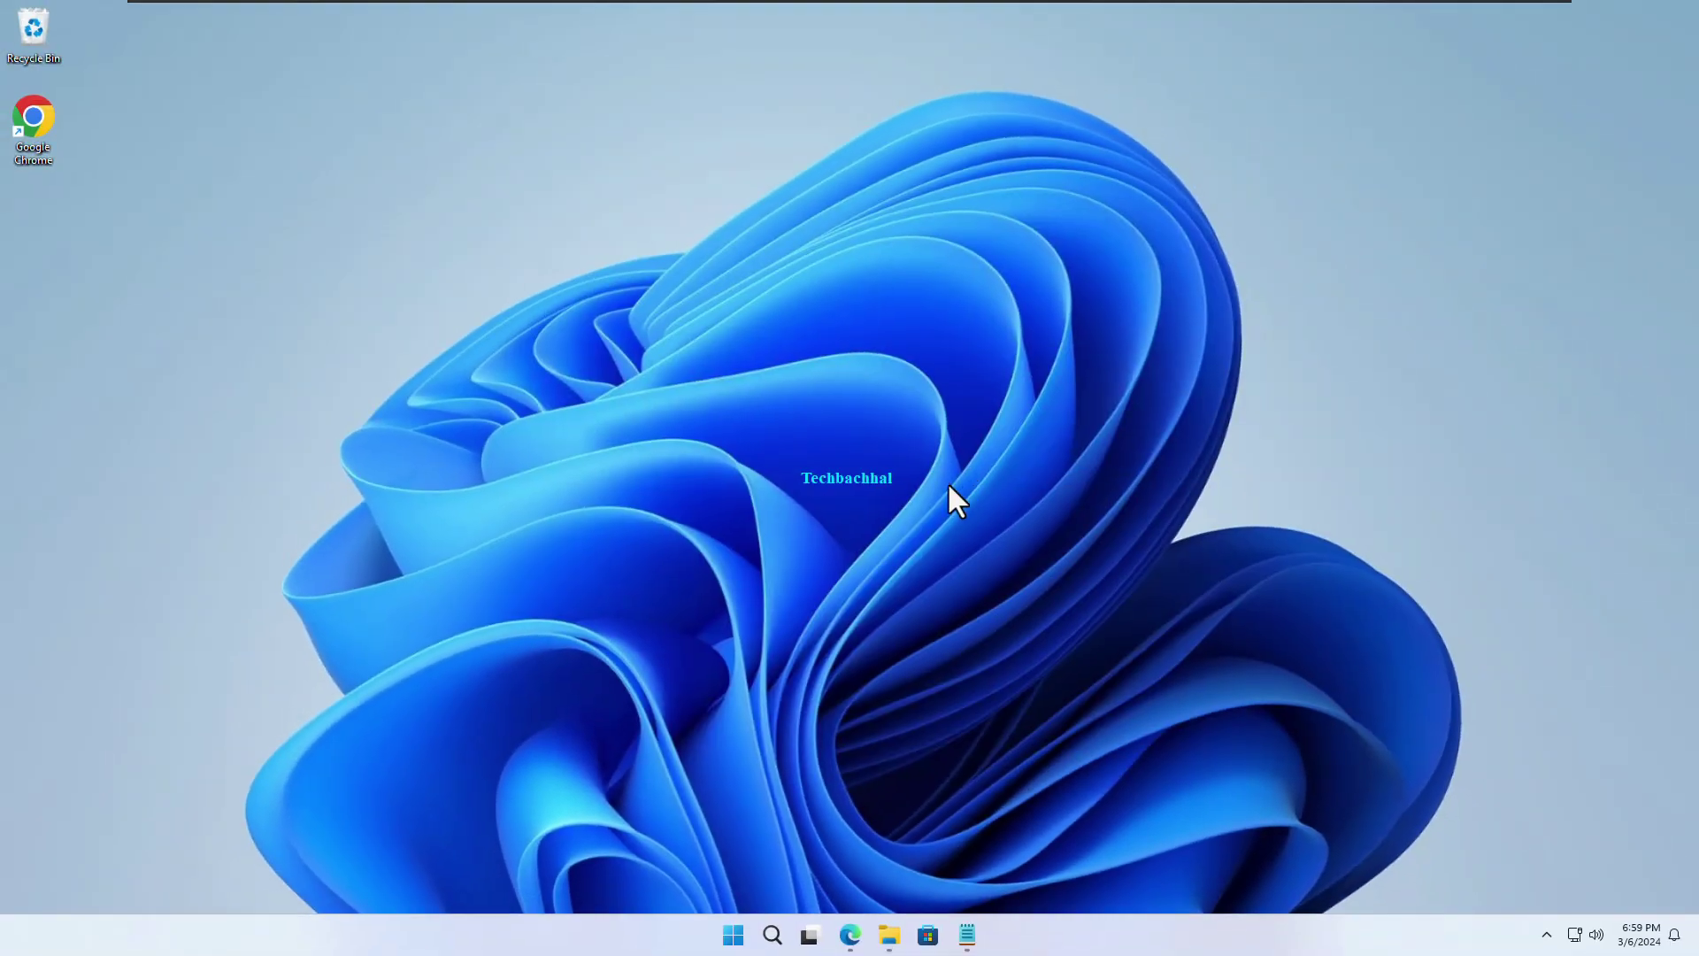
Repair Microsoft Edge through Installed apps > Modify, approving the UAC prompt
right_click(734, 938)
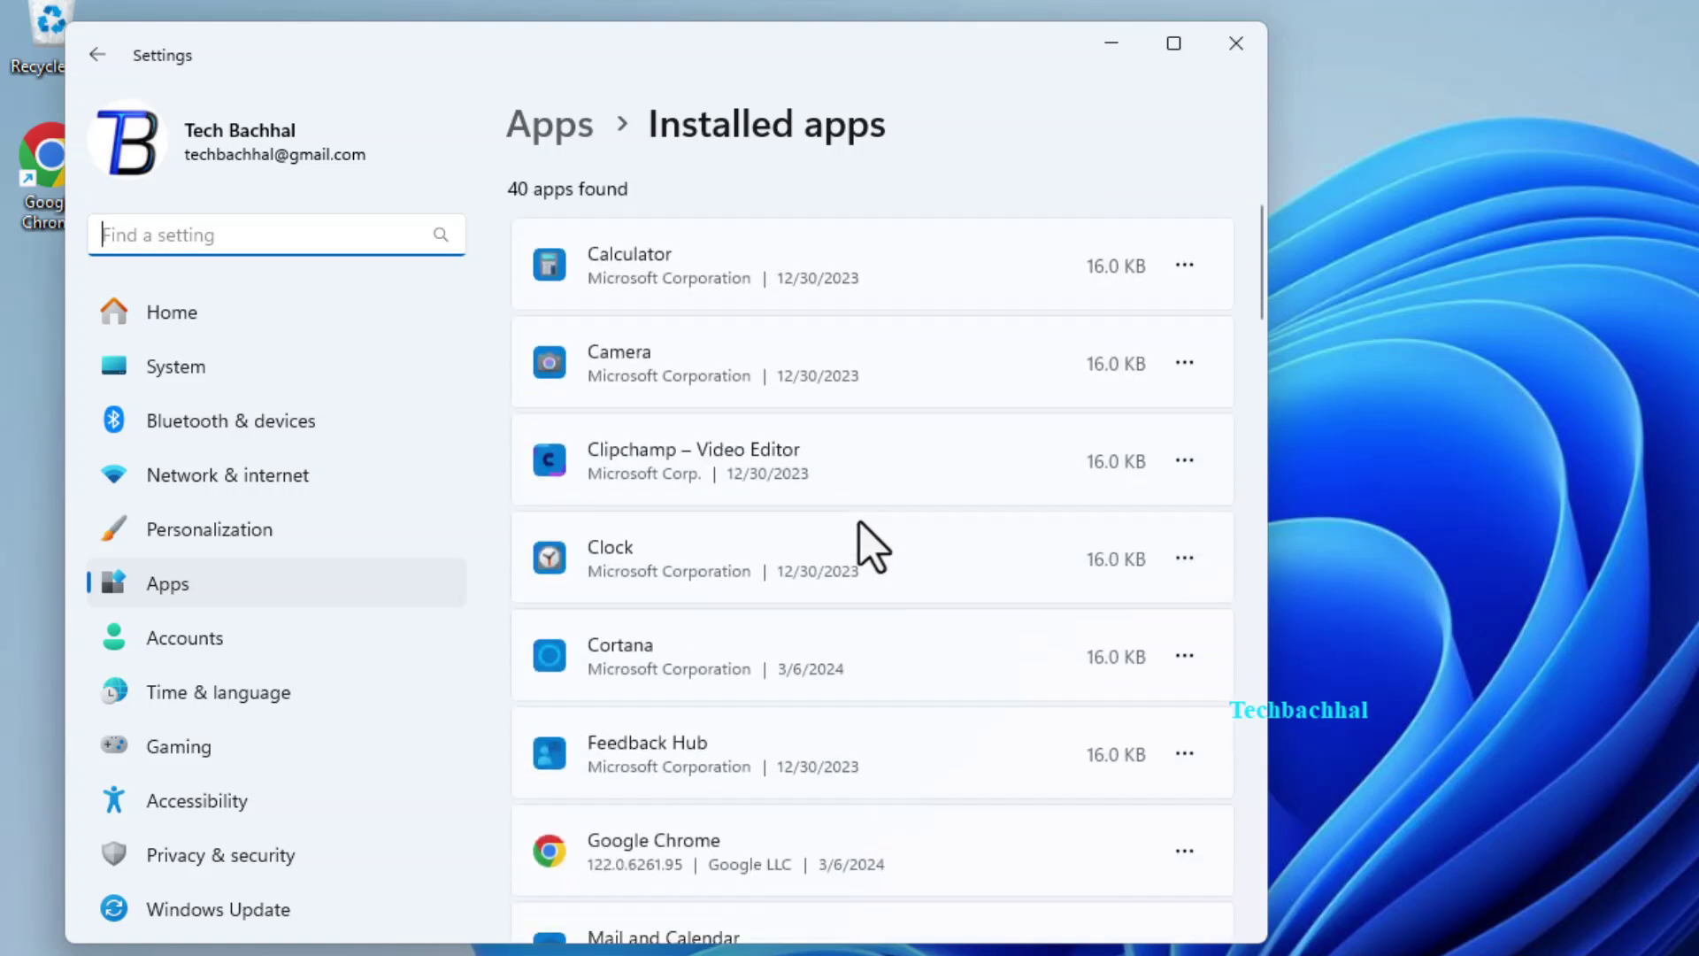
scroll(860, 529, down, 3)
scroll(860, 535, down, 2)
scroll(859, 535, down, 2)
scroll(877, 545, down, 2)
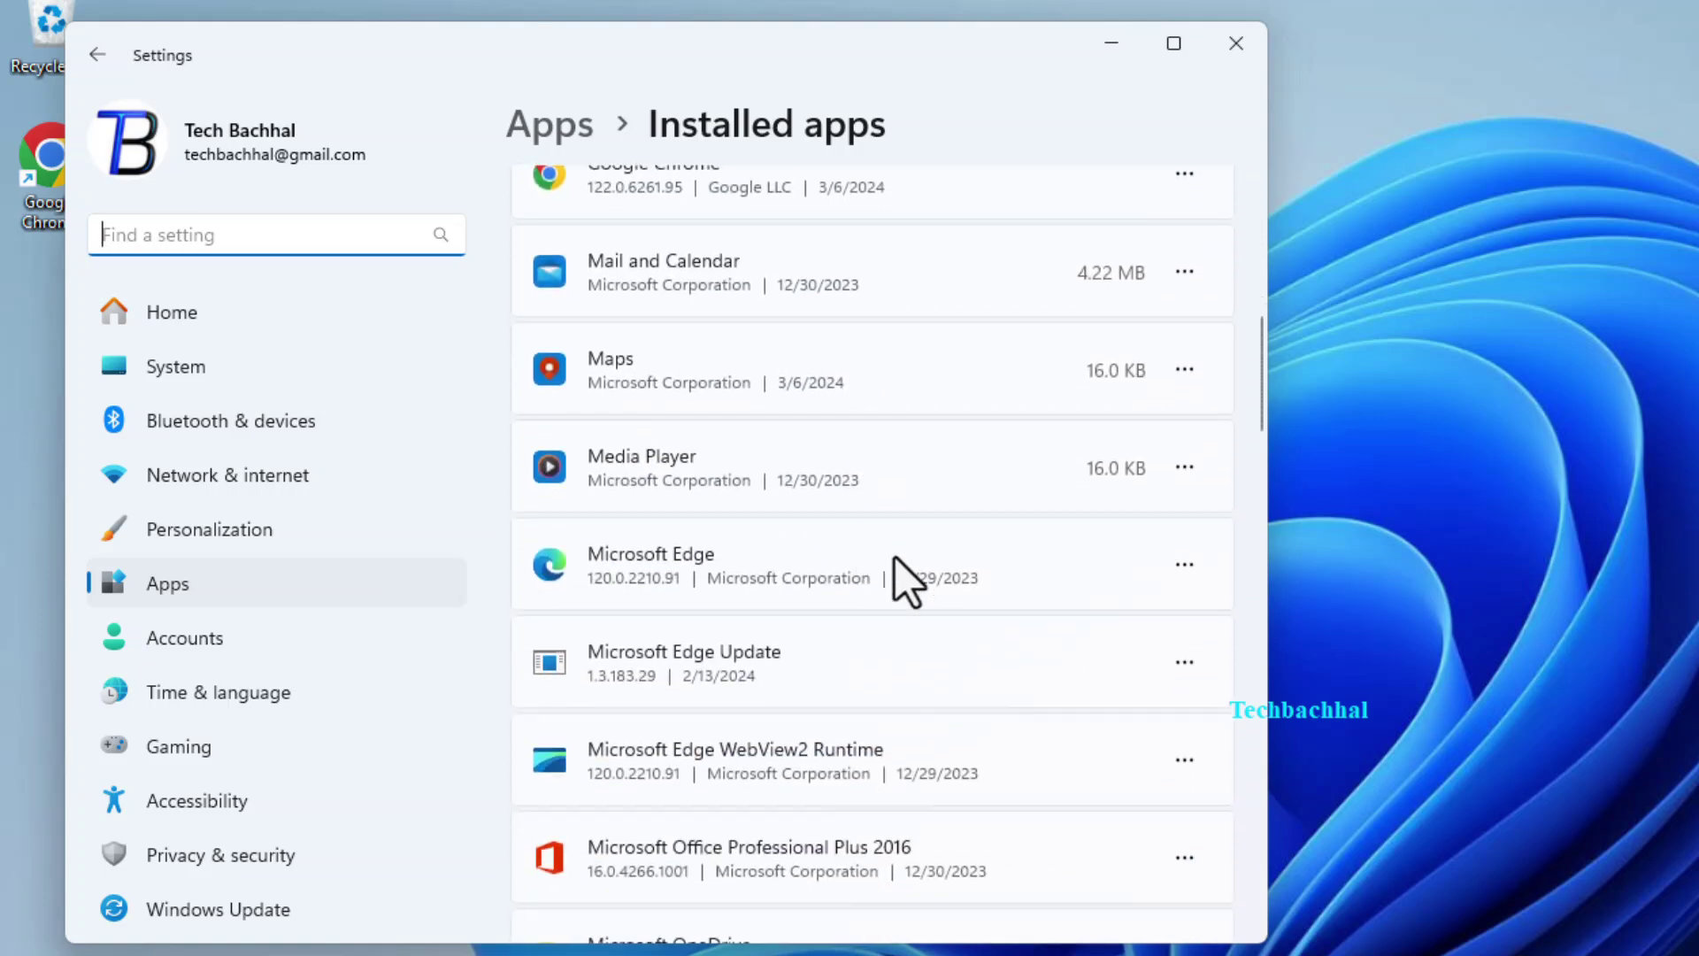
click(1185, 565)
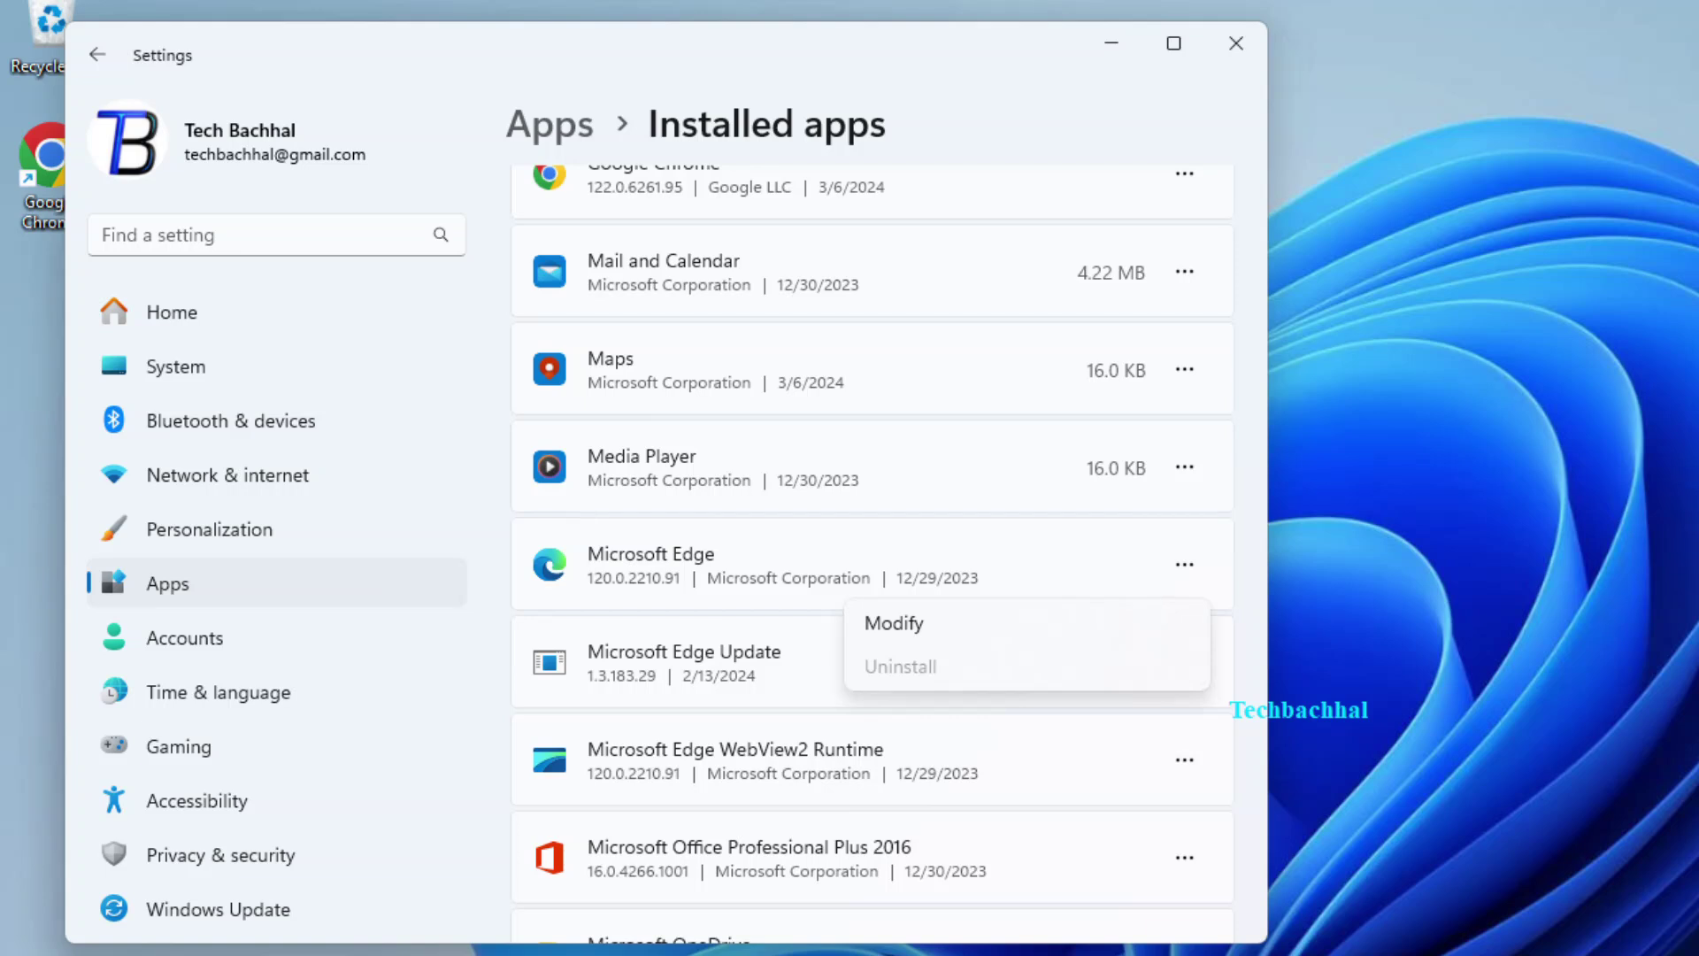
click(943, 626)
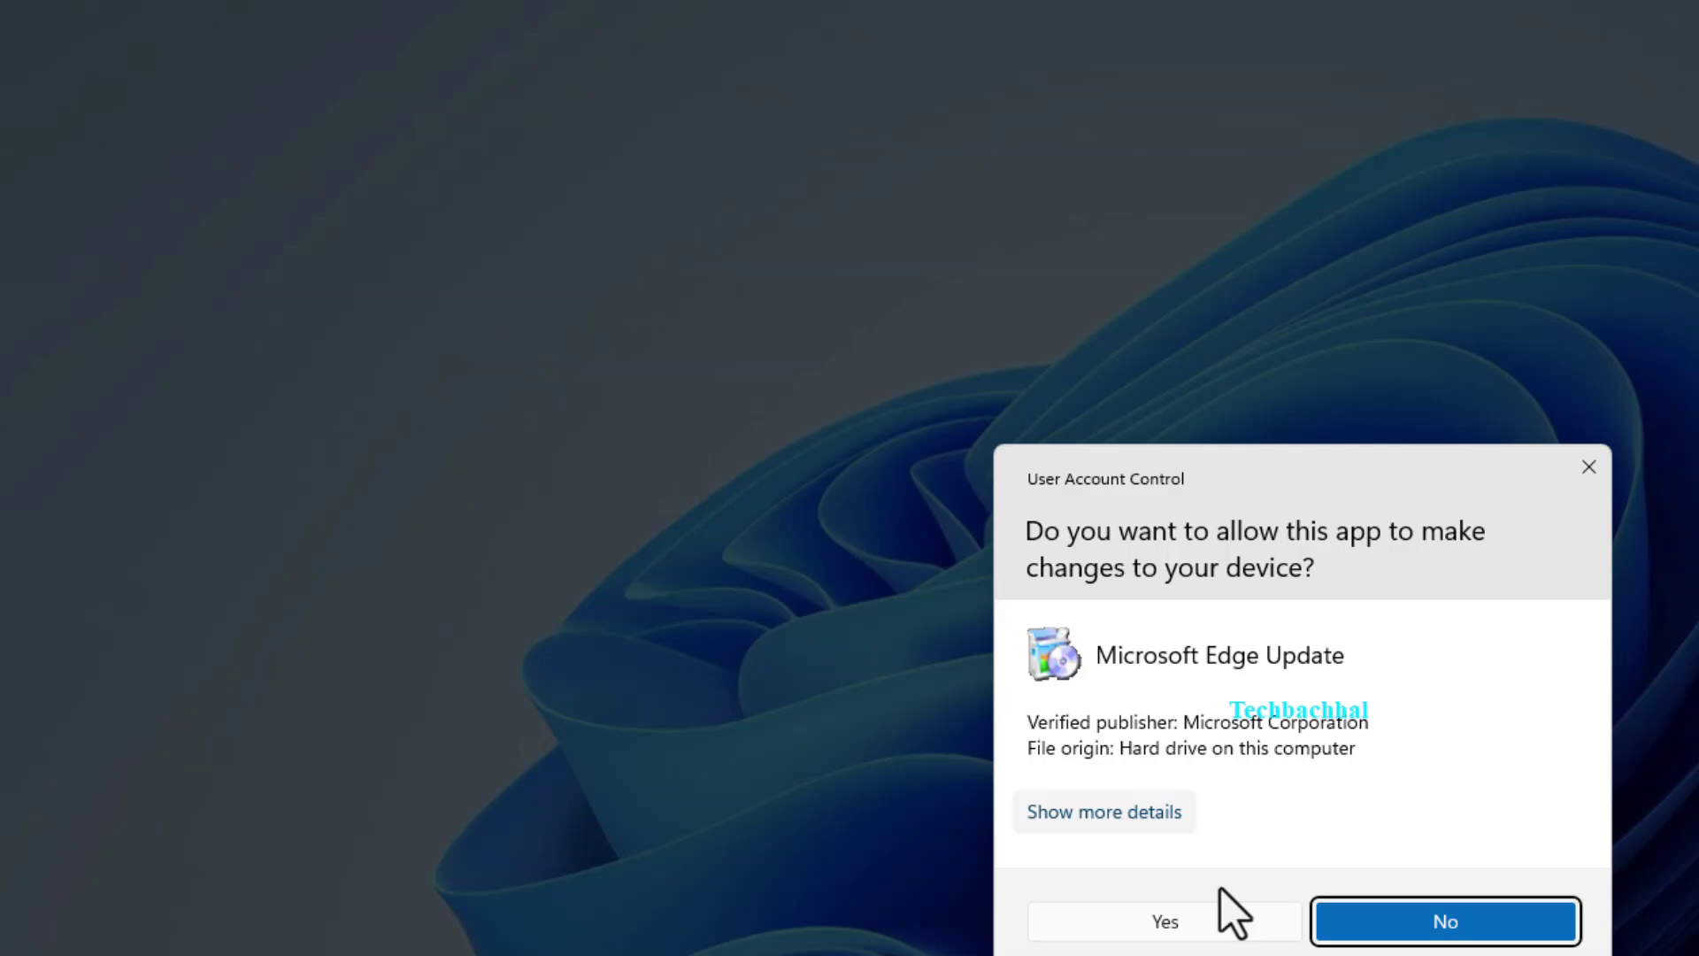
click(1165, 921)
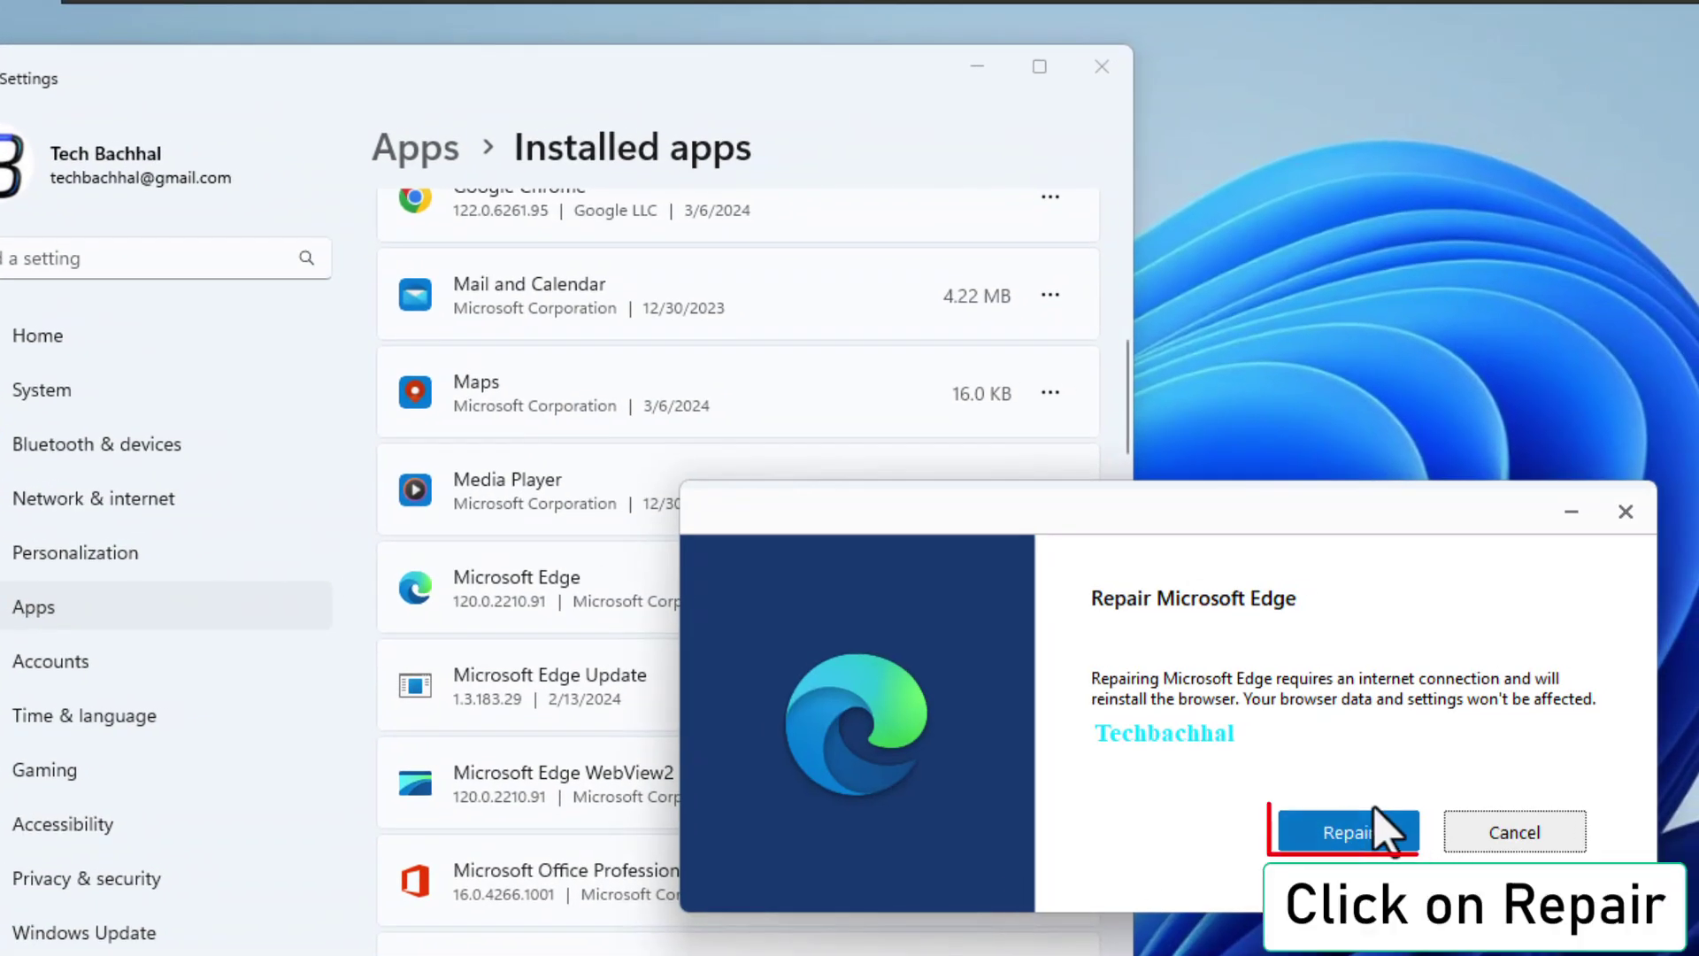
click(1350, 833)
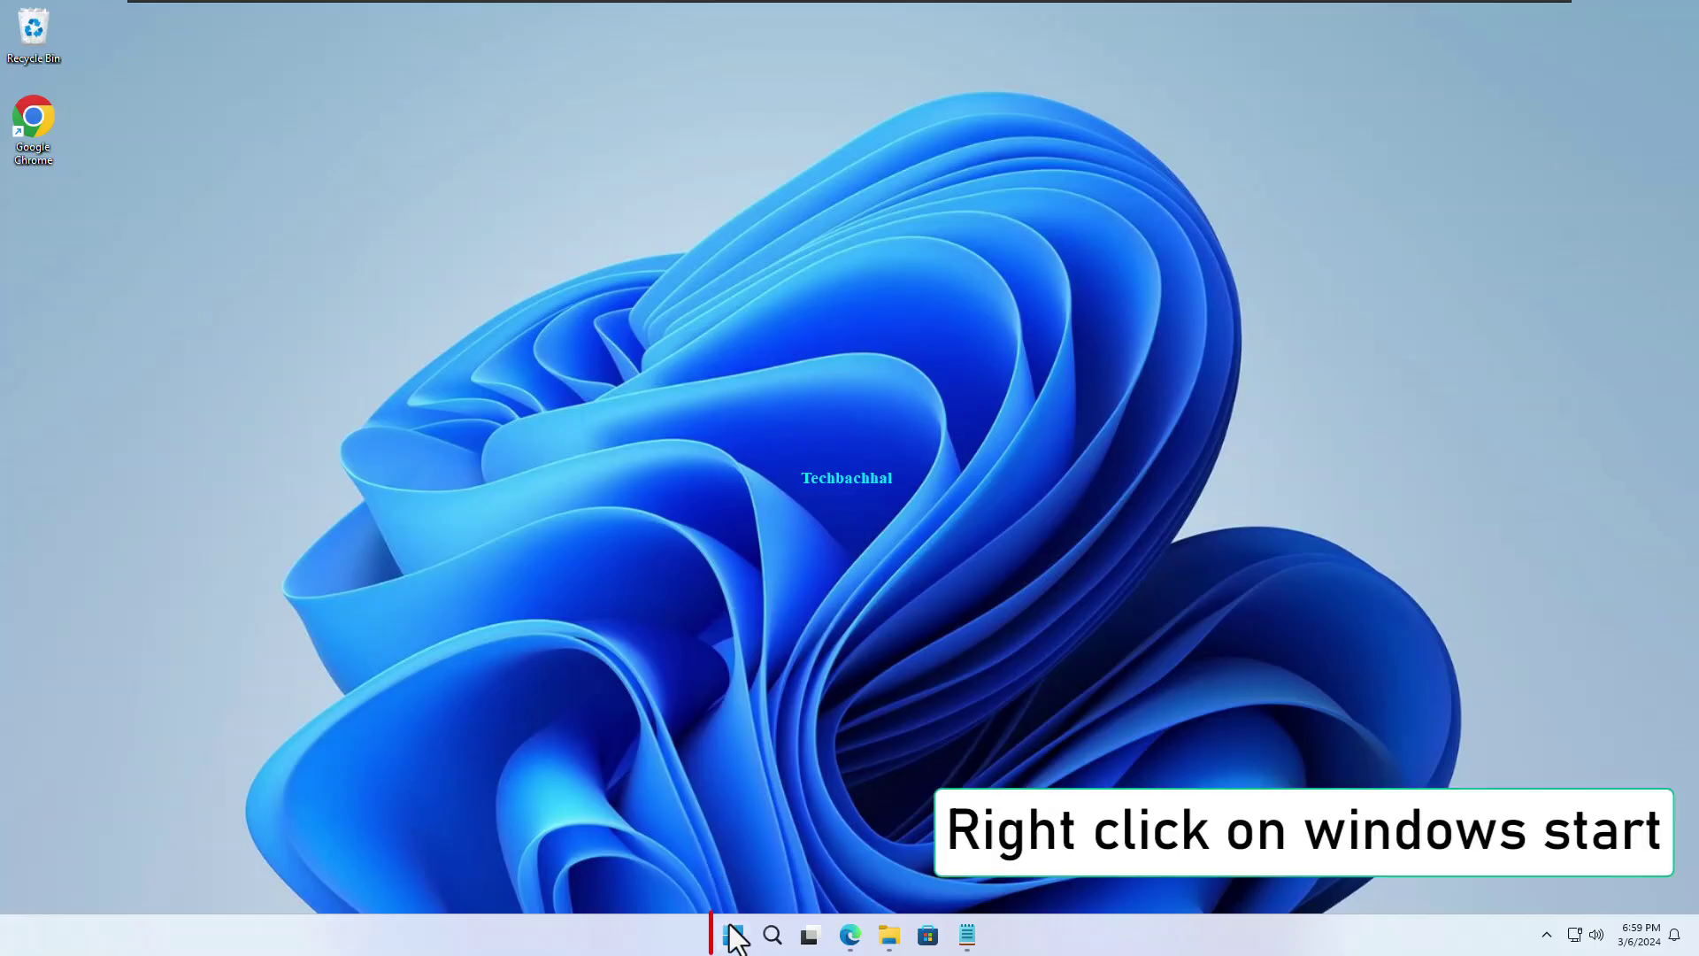
Uninstall Microsoft Edge from Installed apps, accepting the removal confirmation and the UAC prompt
right_click(733, 936)
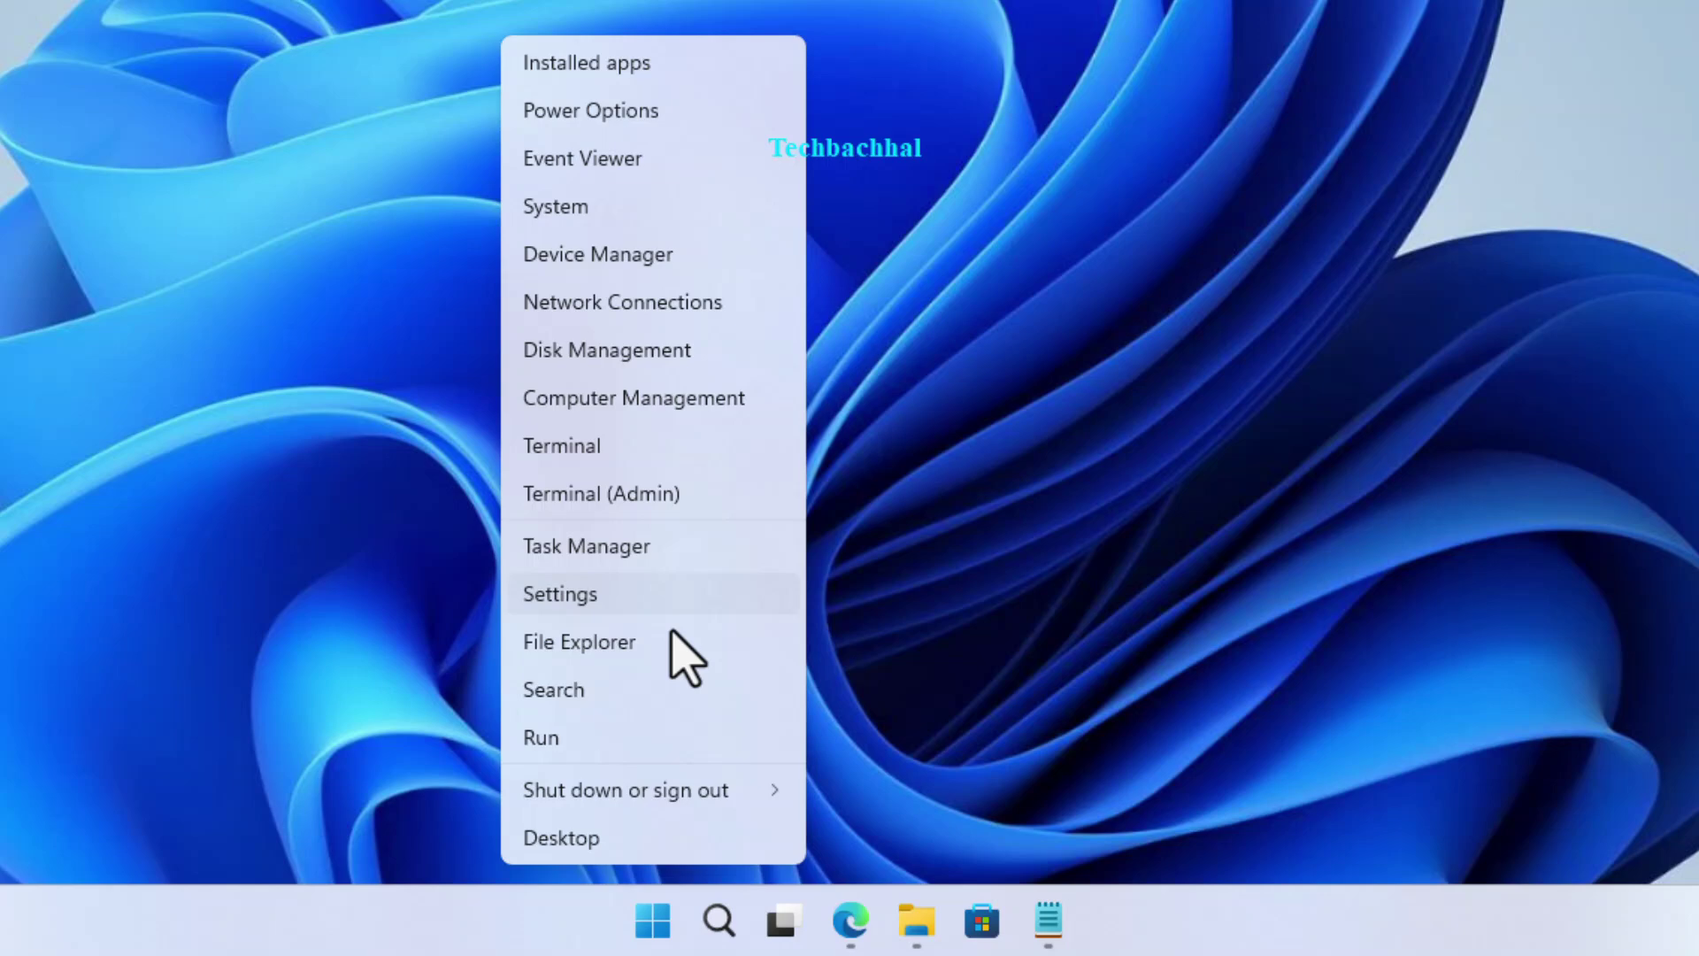
click(584, 63)
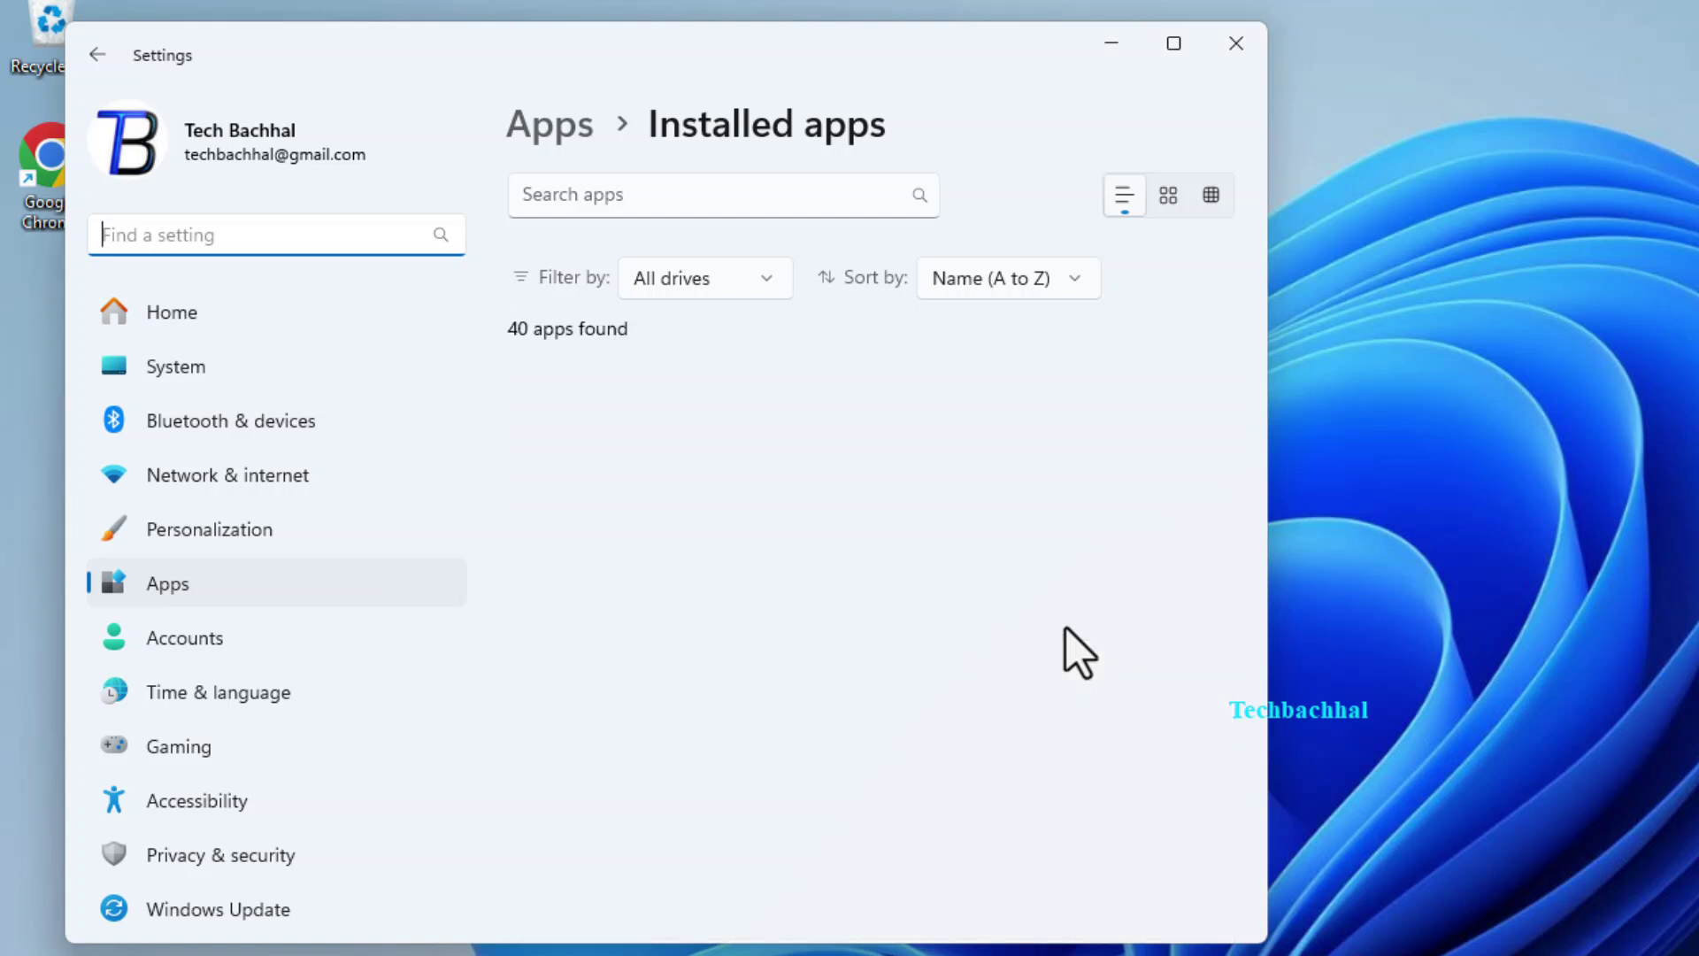
scroll(860, 531, down, 3)
scroll(859, 533, down, 1)
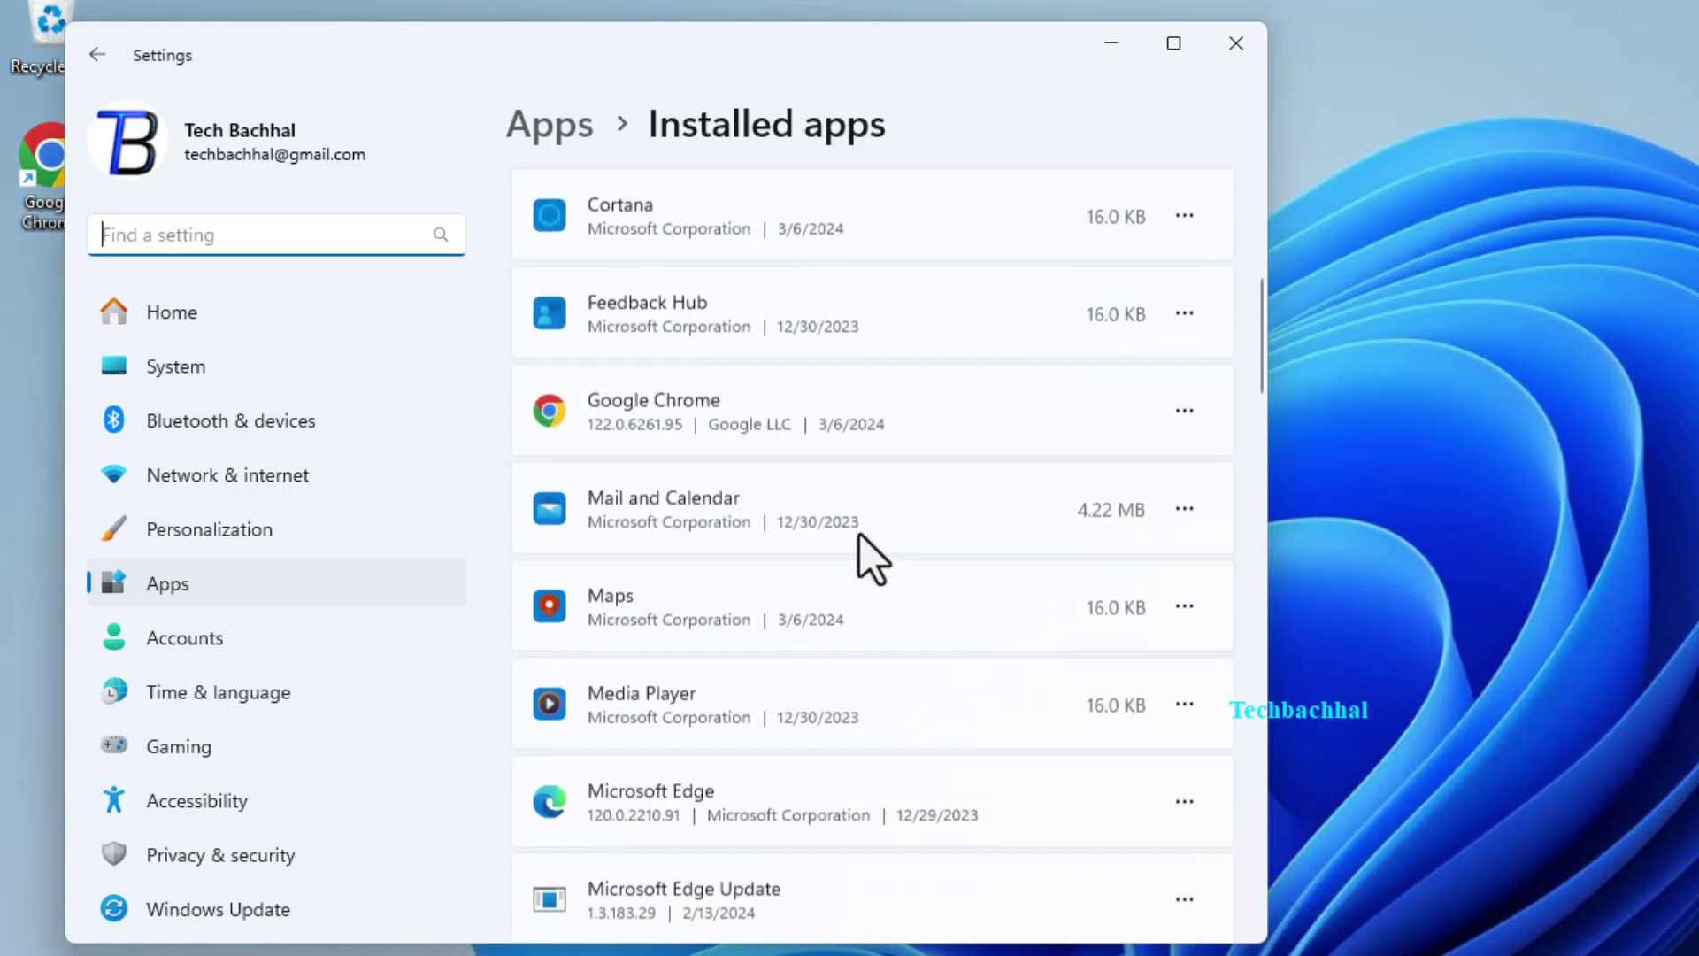
scroll(859, 534, down, 1)
scroll(876, 545, down, 2)
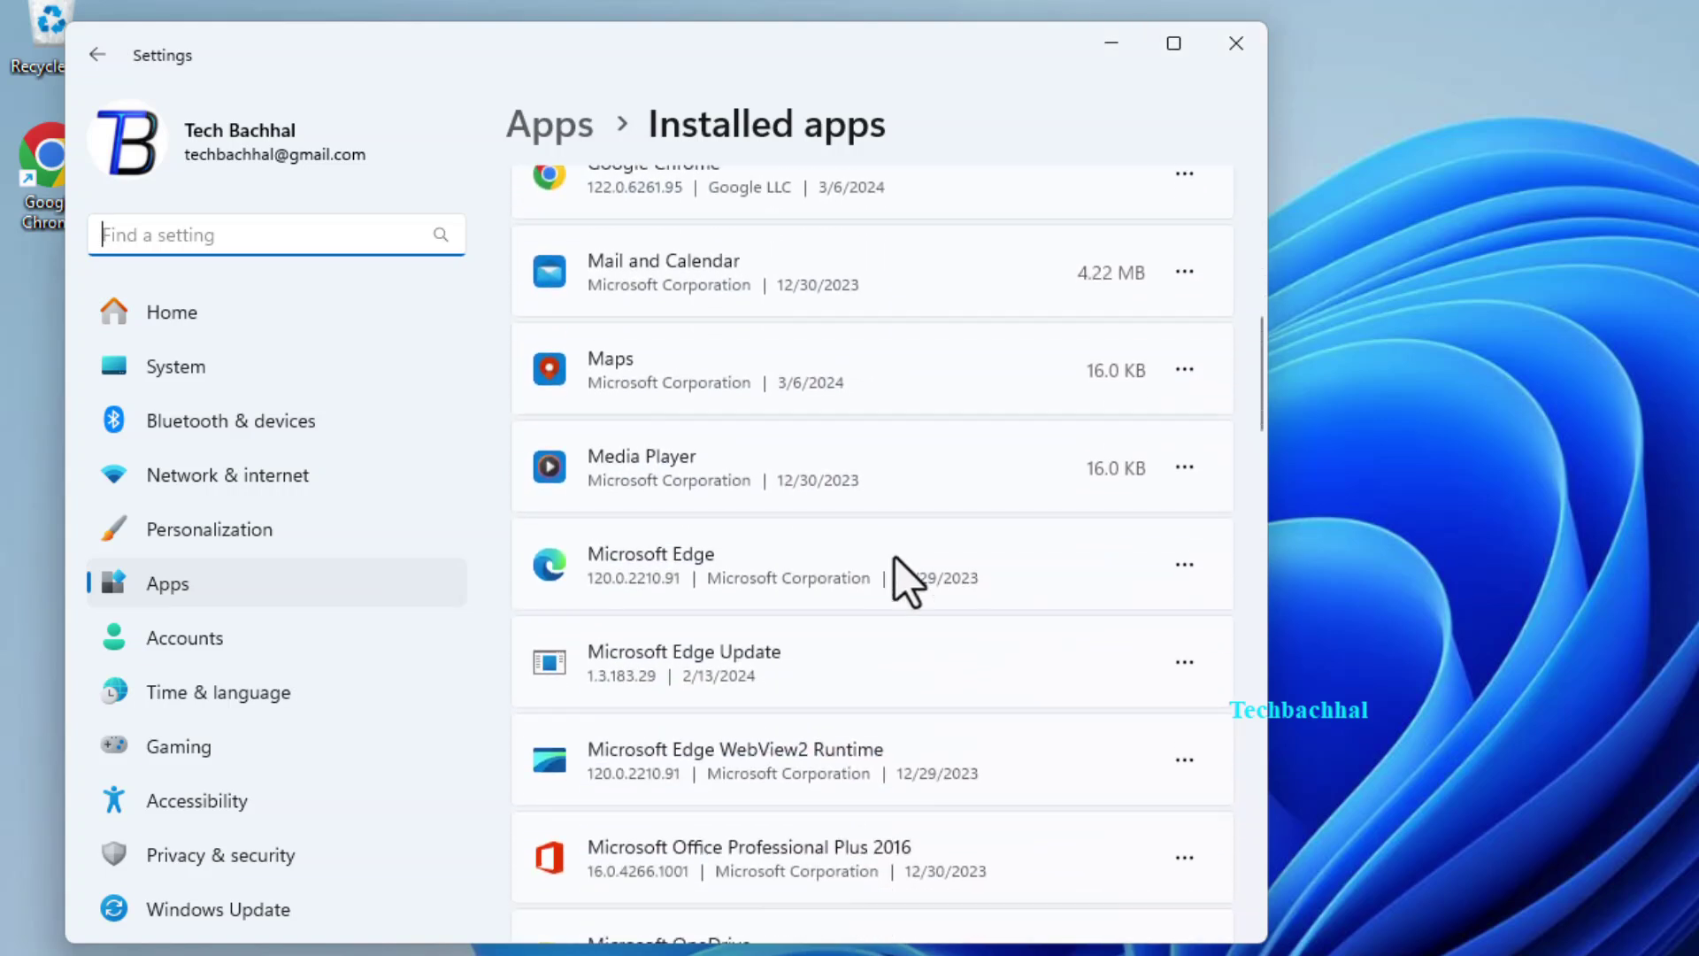
click(1184, 569)
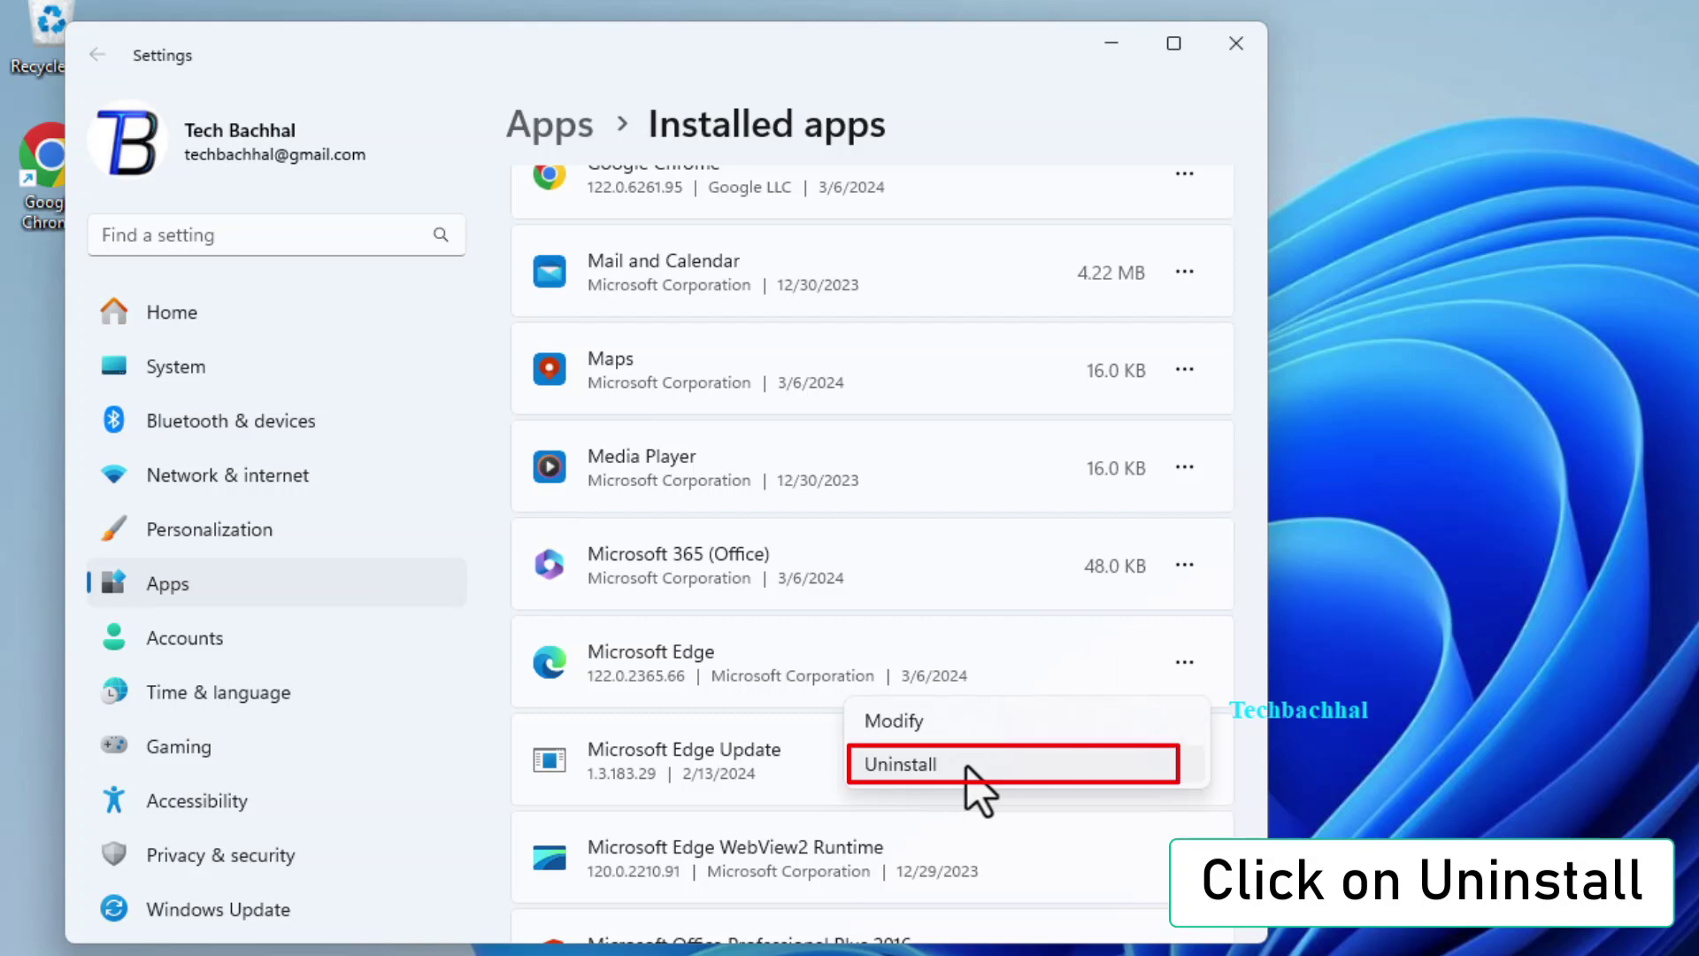
click(966, 767)
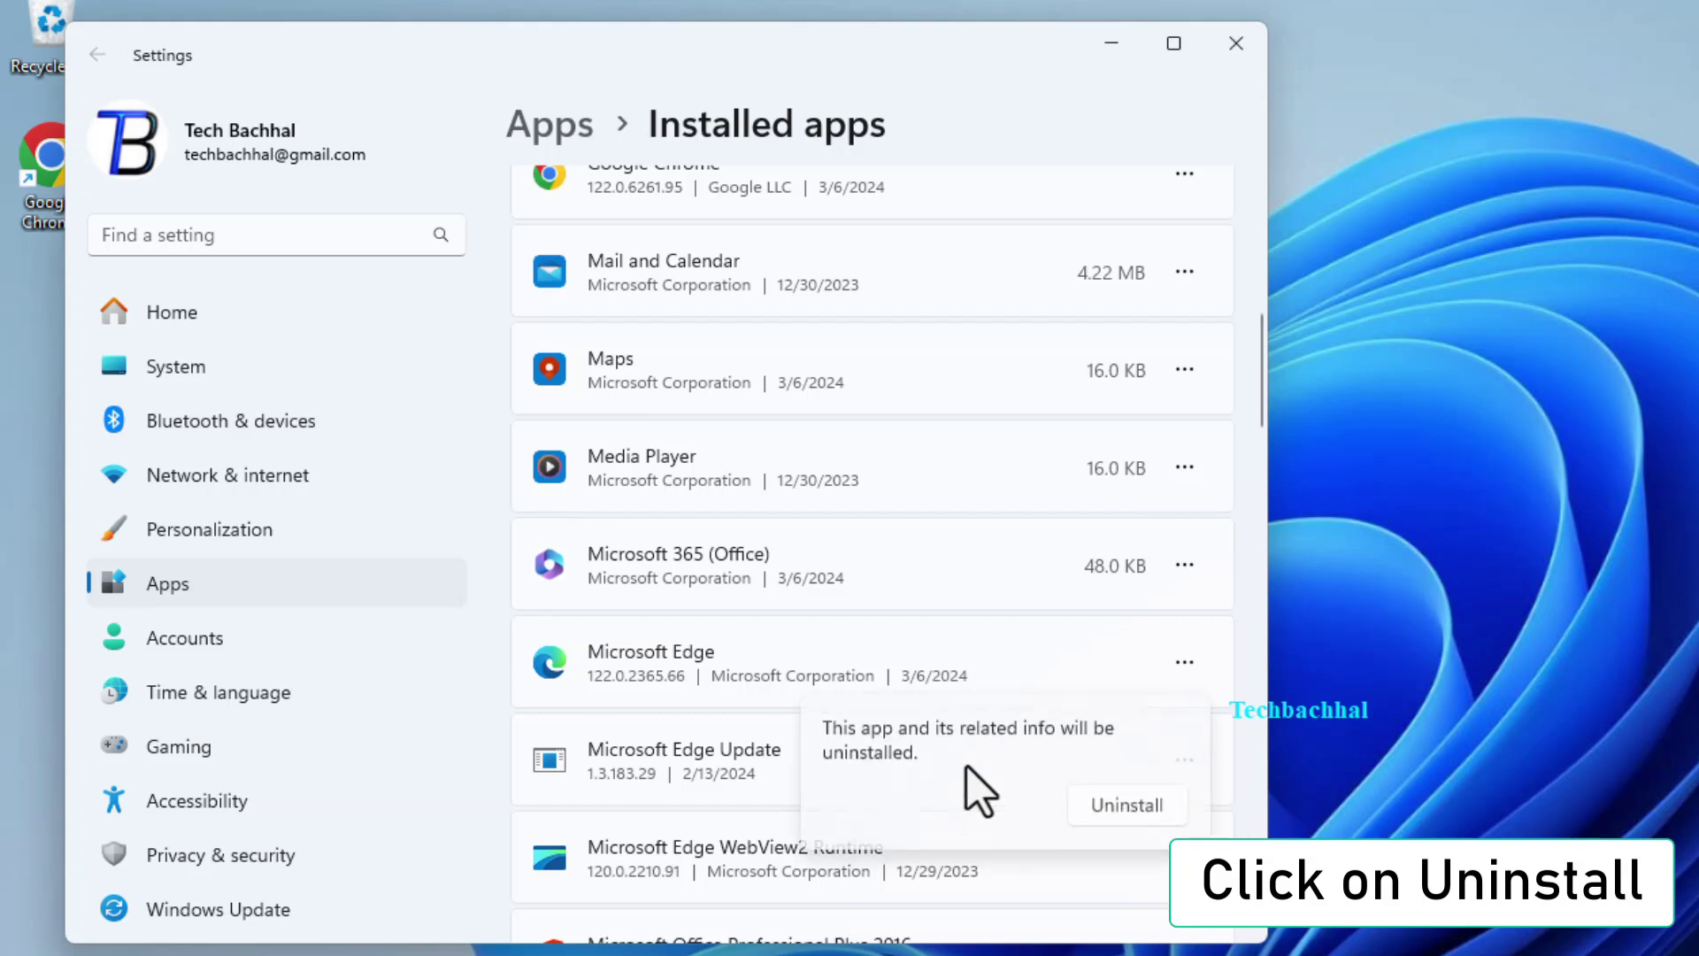
click(1129, 809)
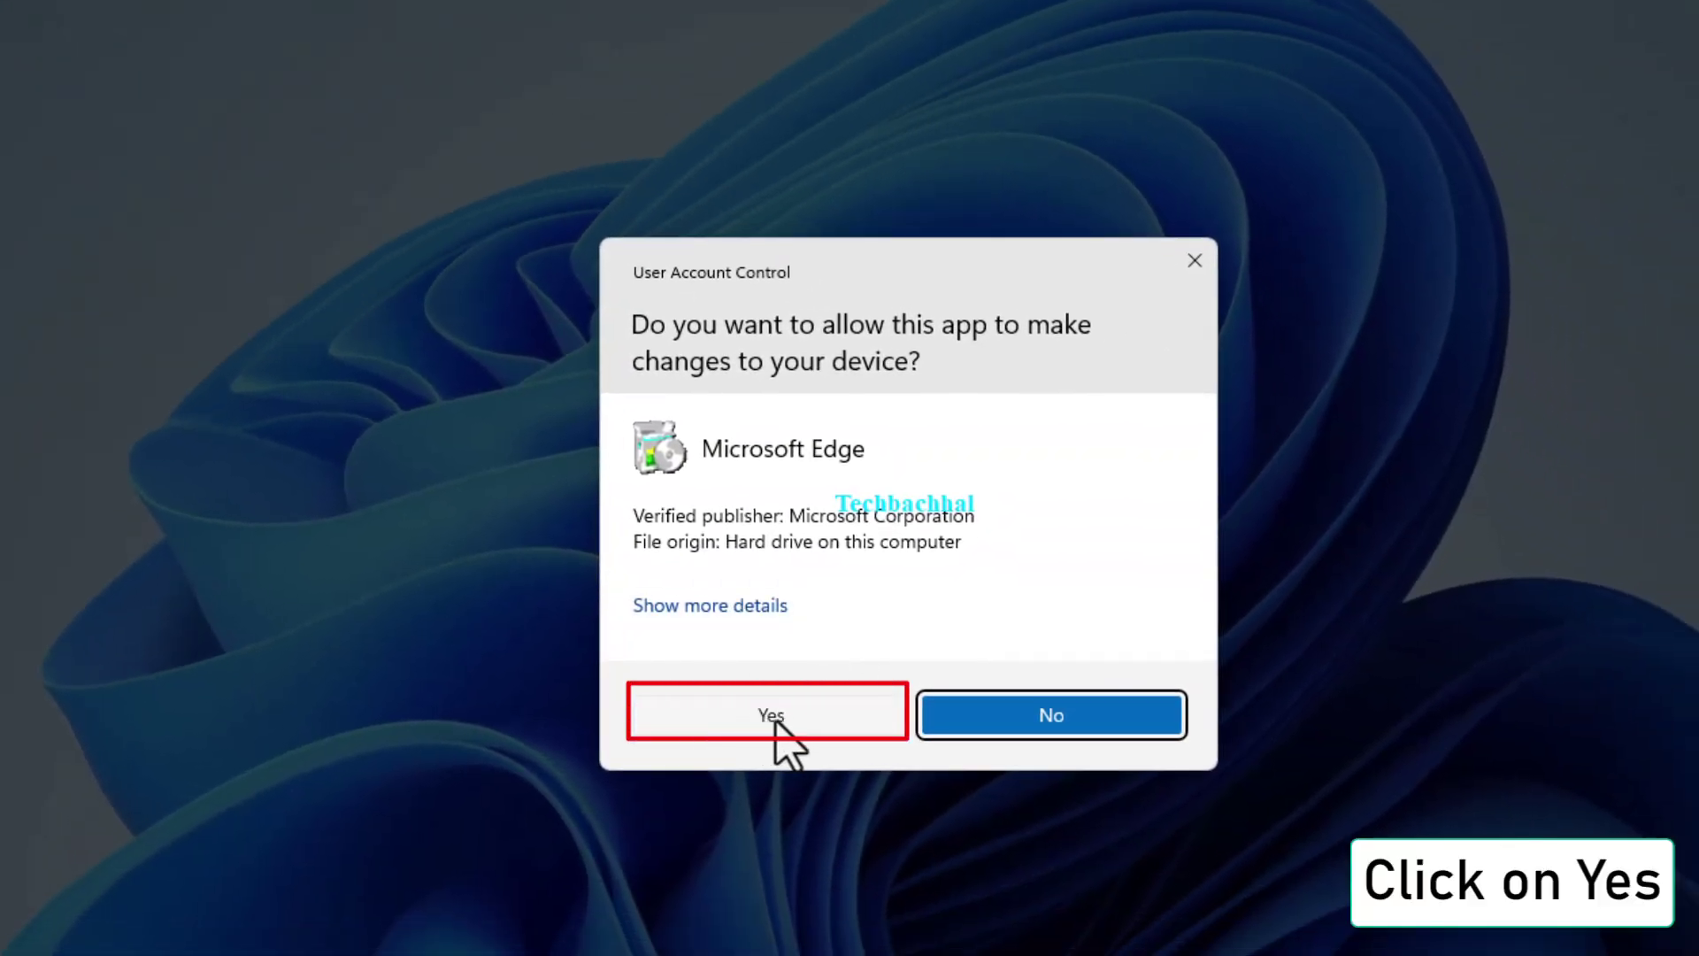
click(770, 717)
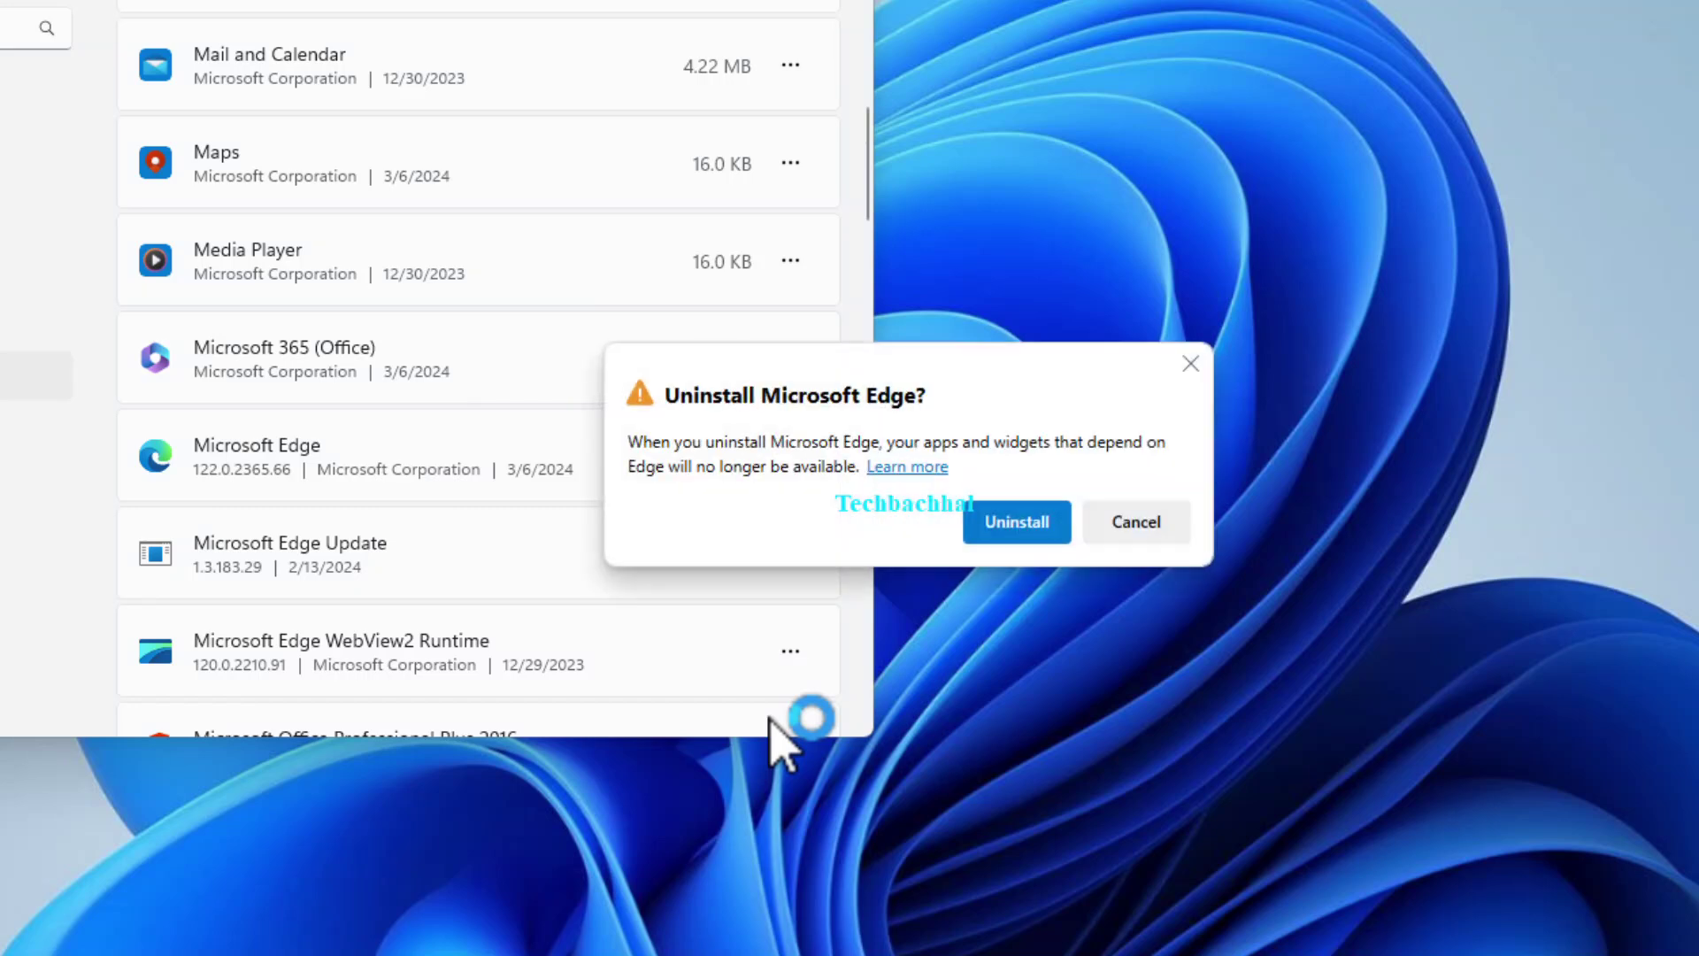
click(1017, 521)
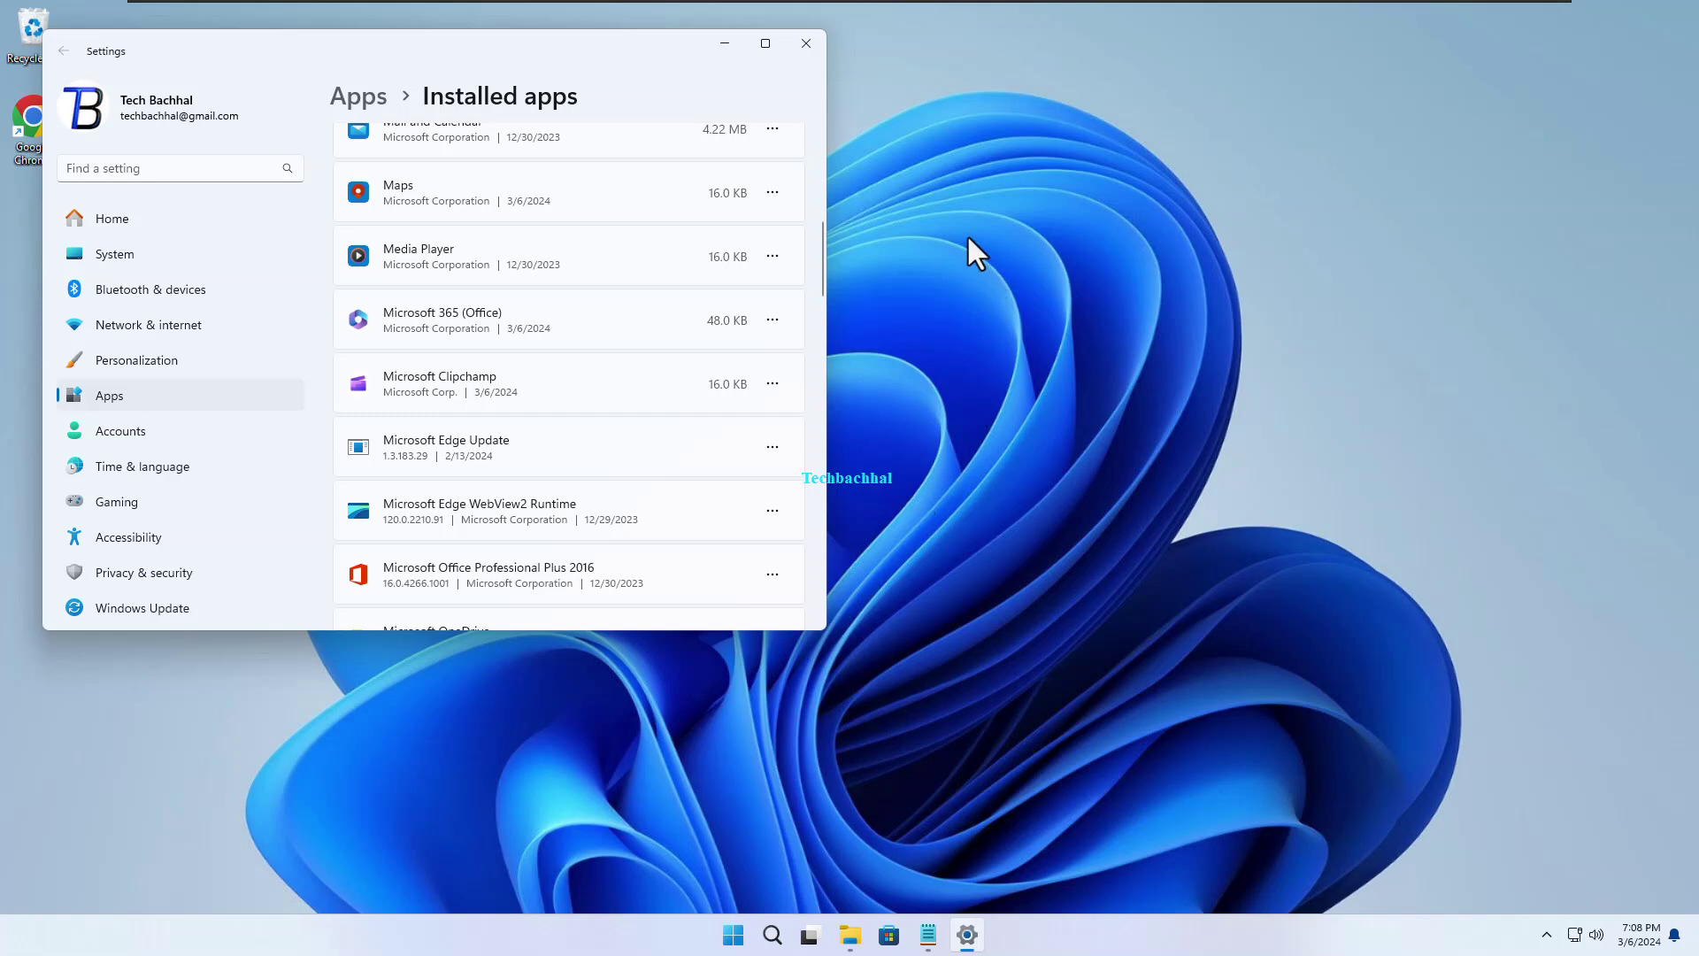
Close the Settings window
click(808, 46)
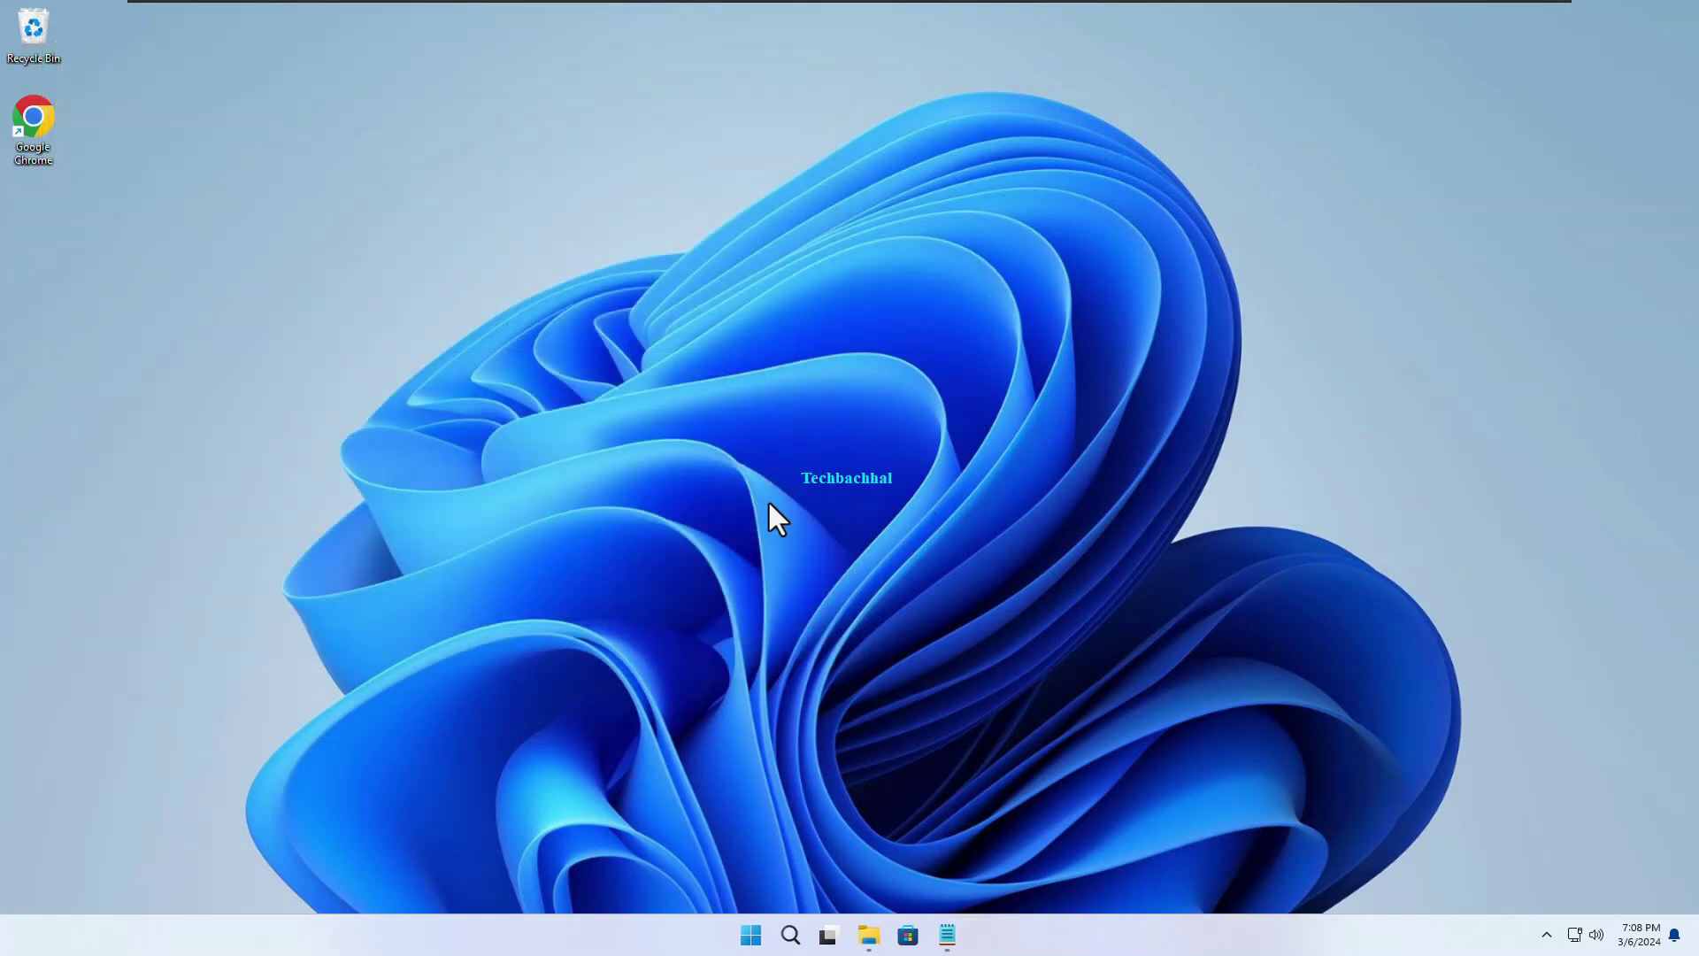